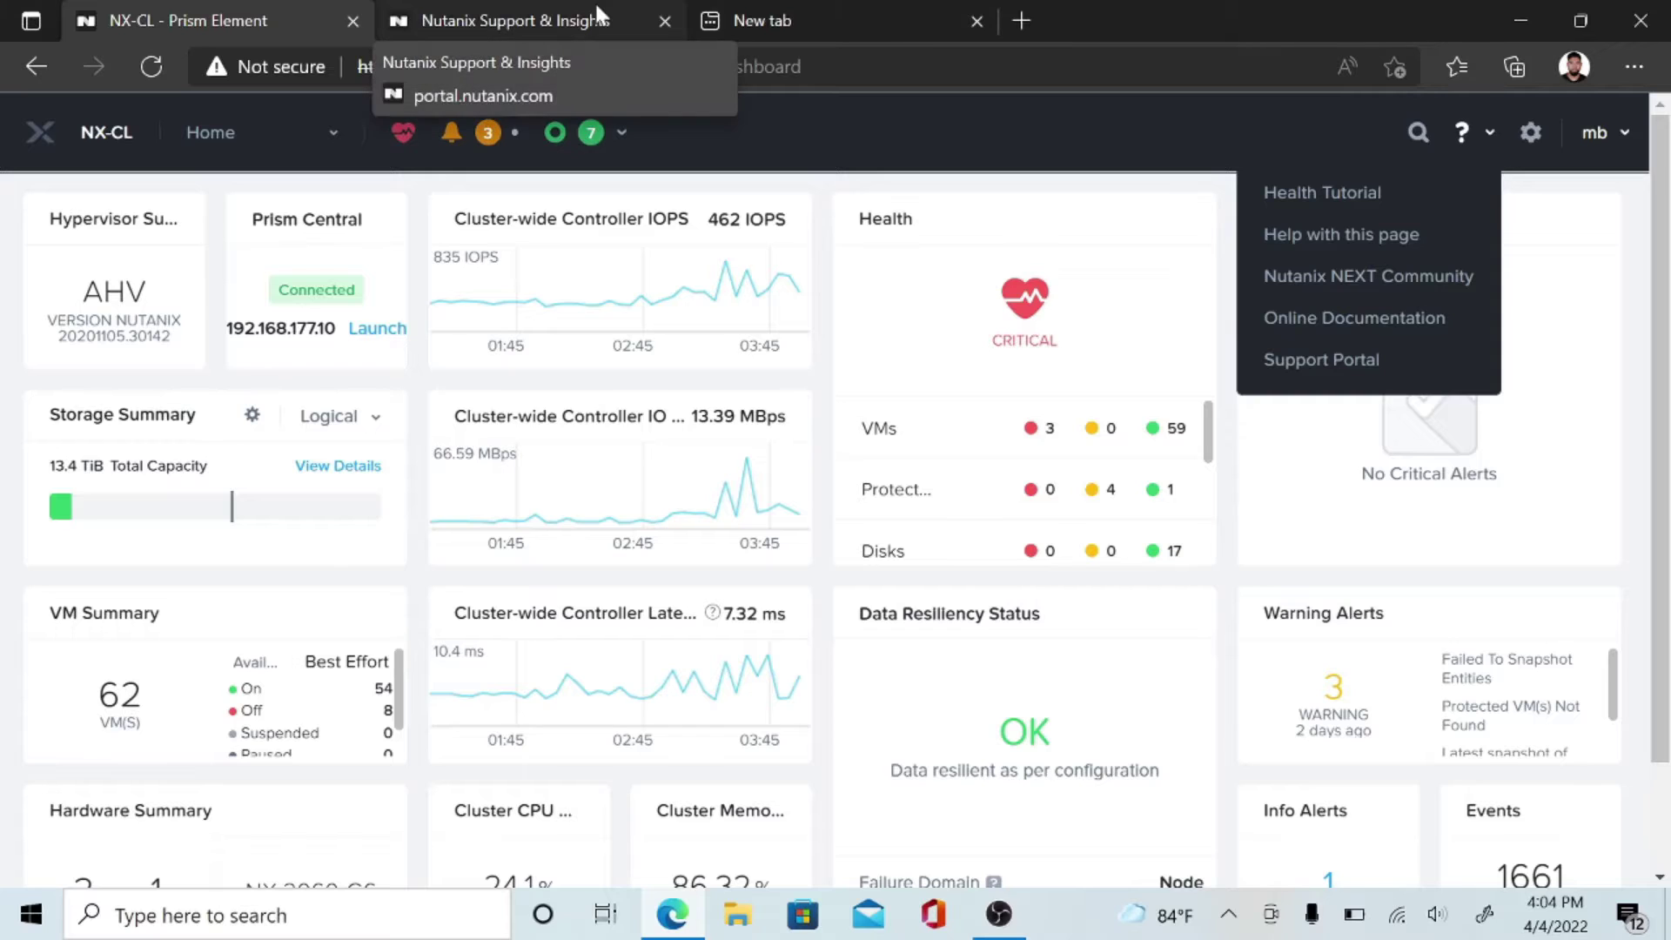
# Start downloading the Move 4.3.0 ZIP file for AHV from the Nutanix support portal's Move downloads and pause the transfer.
pyautogui.click(597, 9)
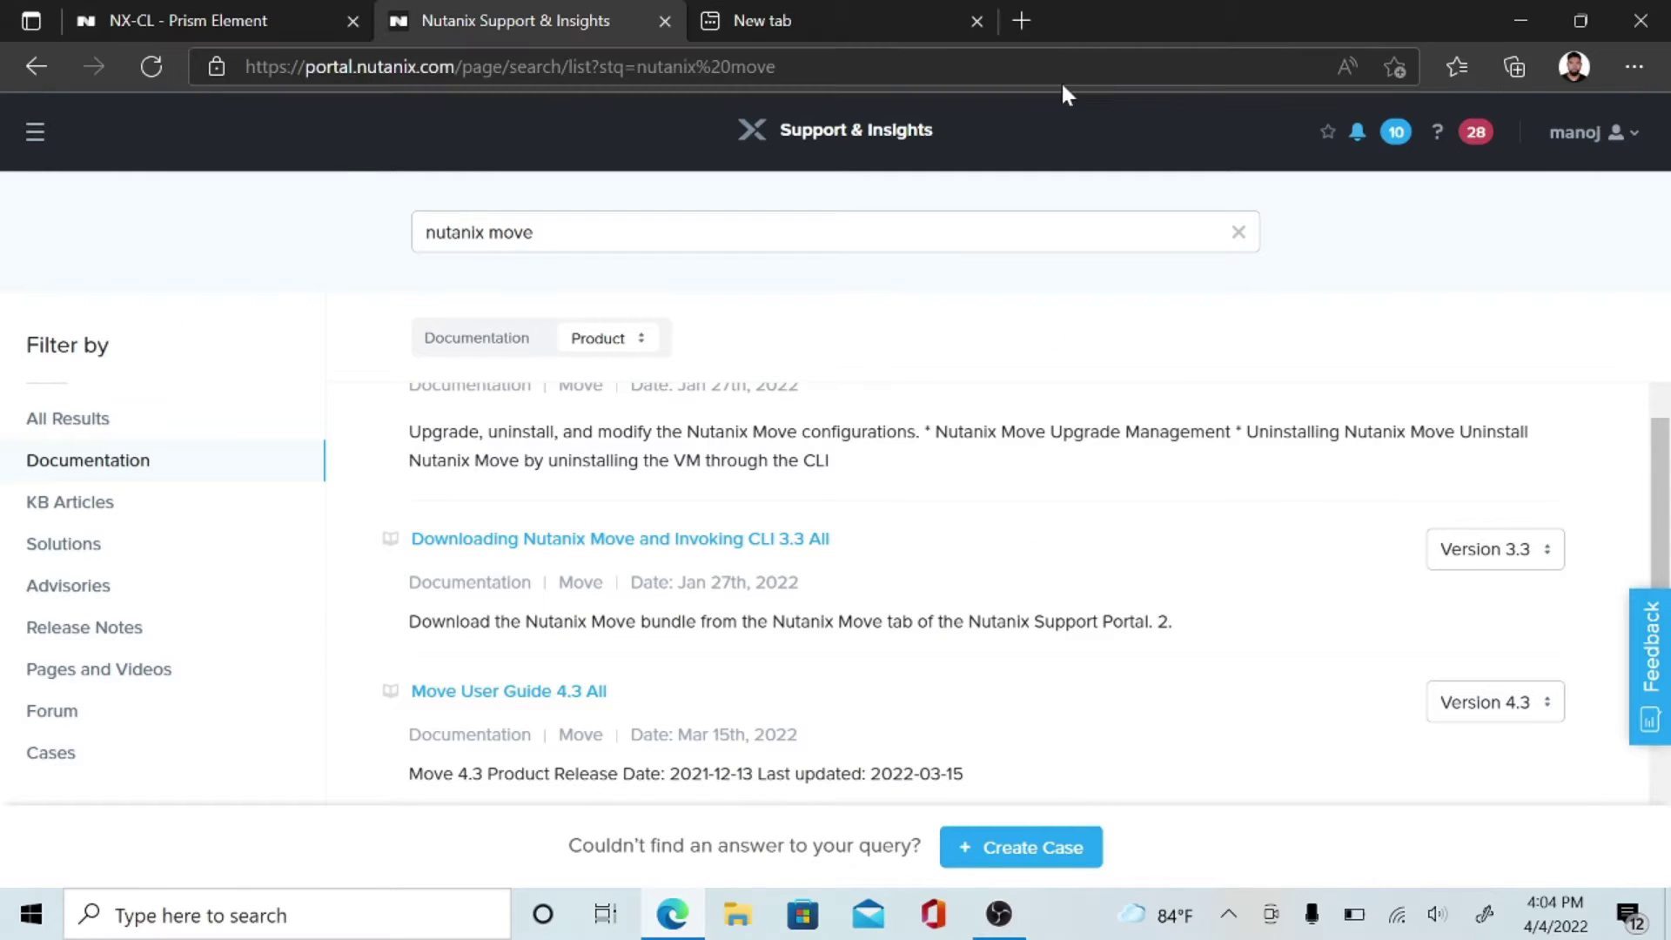
pyautogui.click(35, 139)
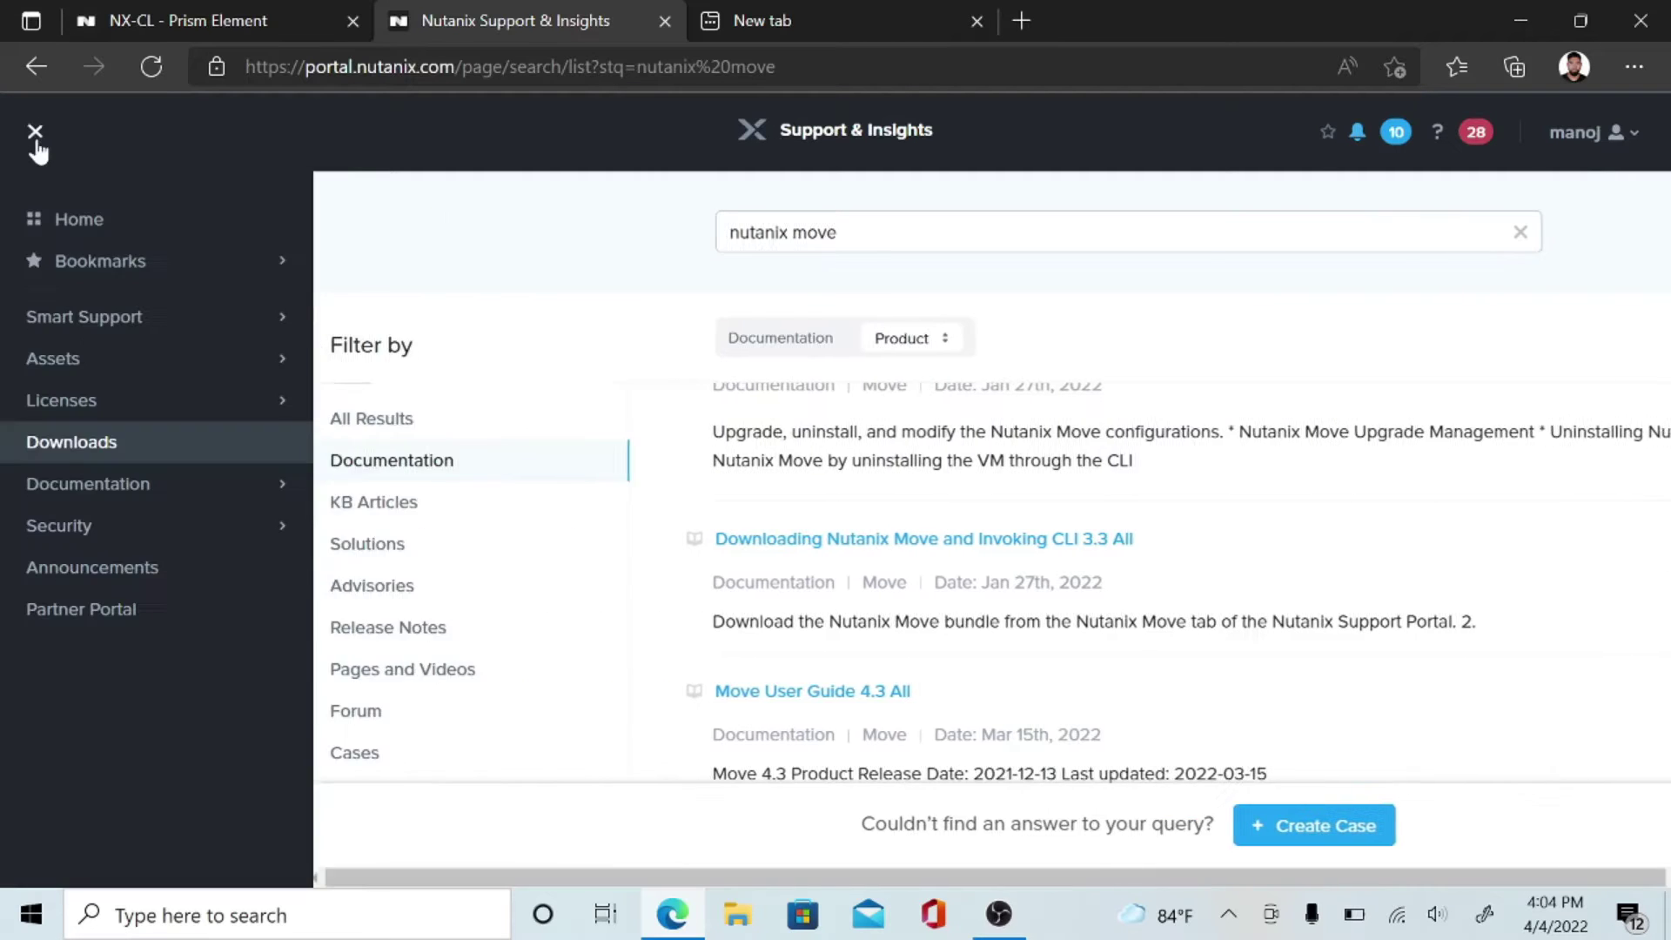
pyautogui.click(176, 444)
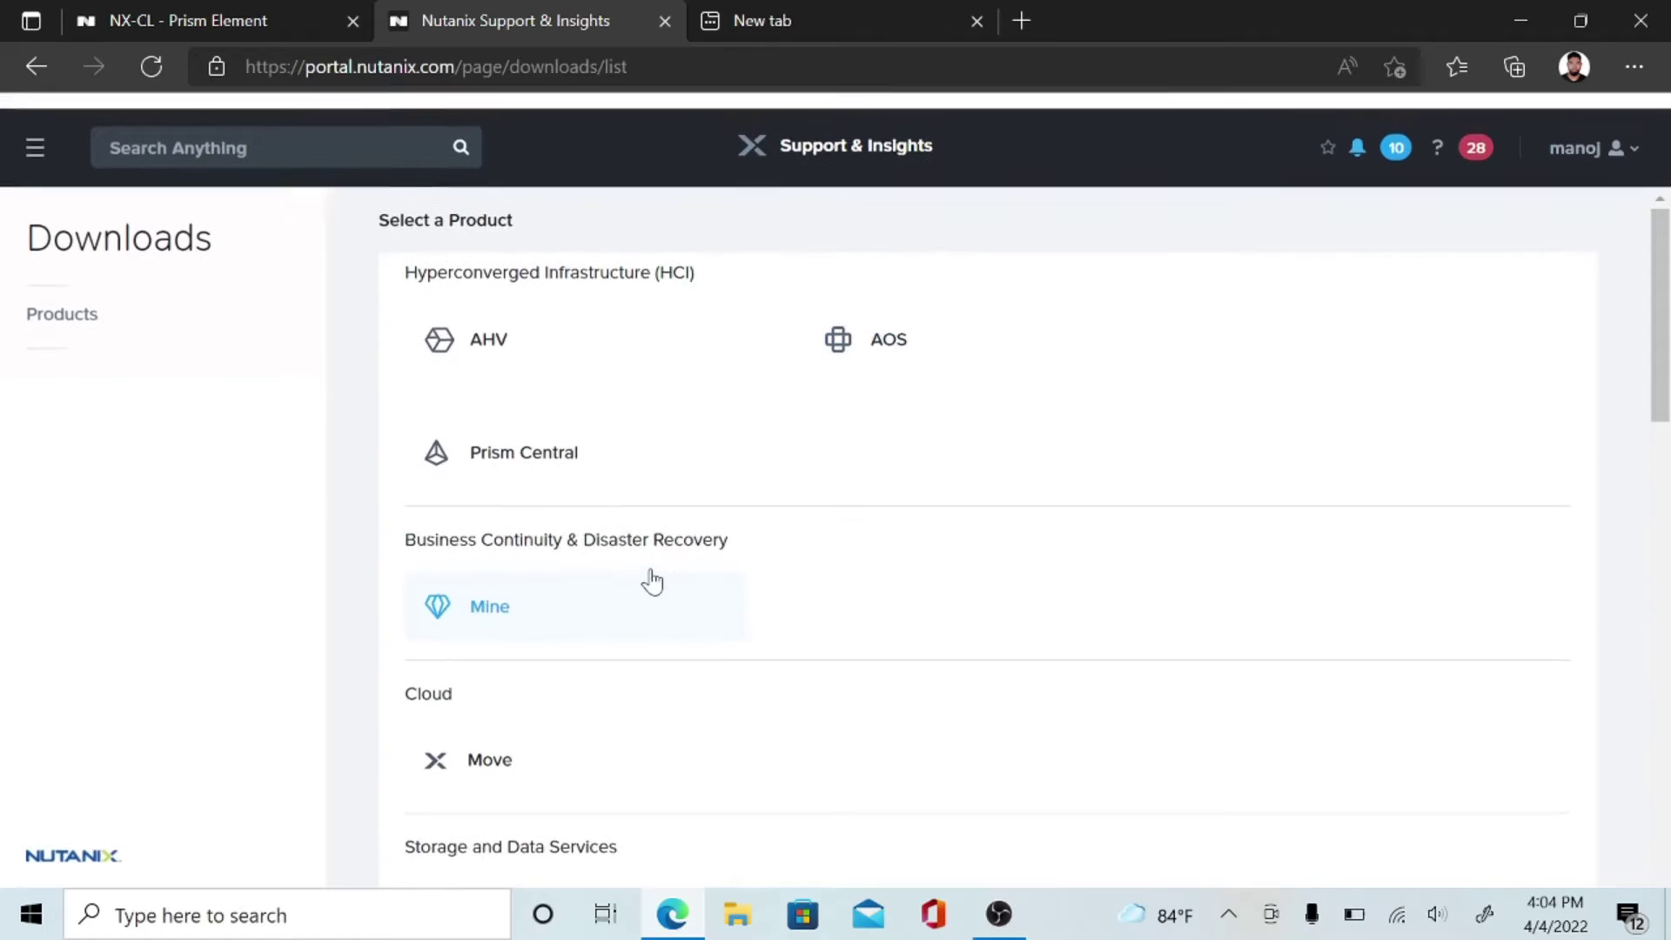
pyautogui.click(497, 741)
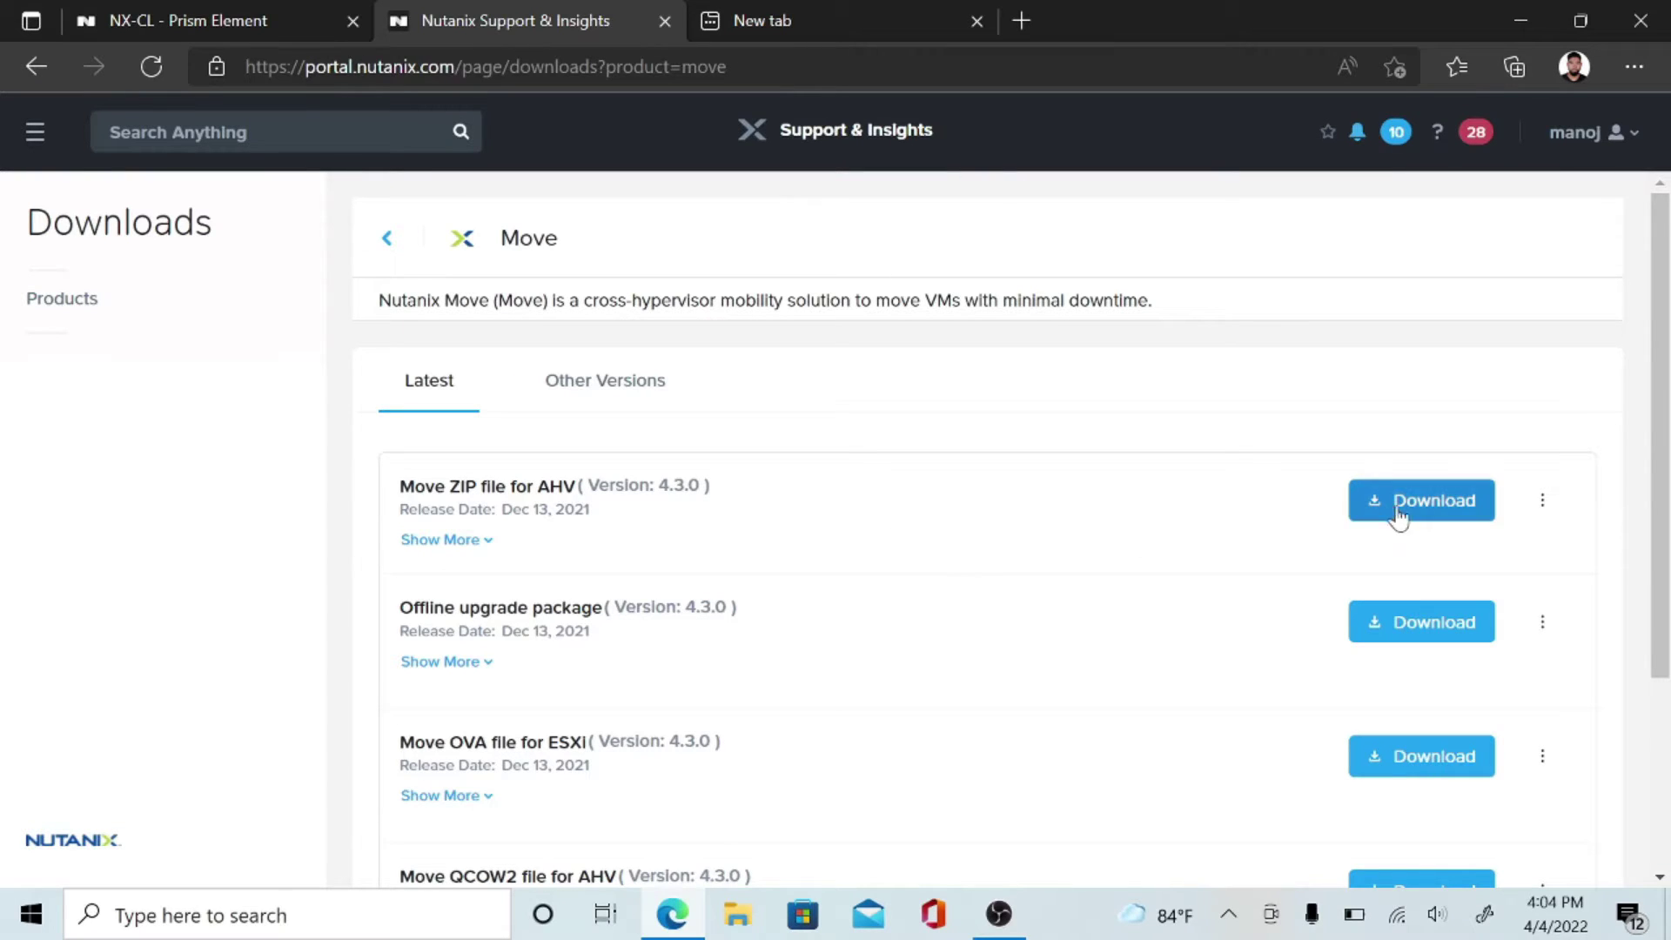
pyautogui.click(1411, 512)
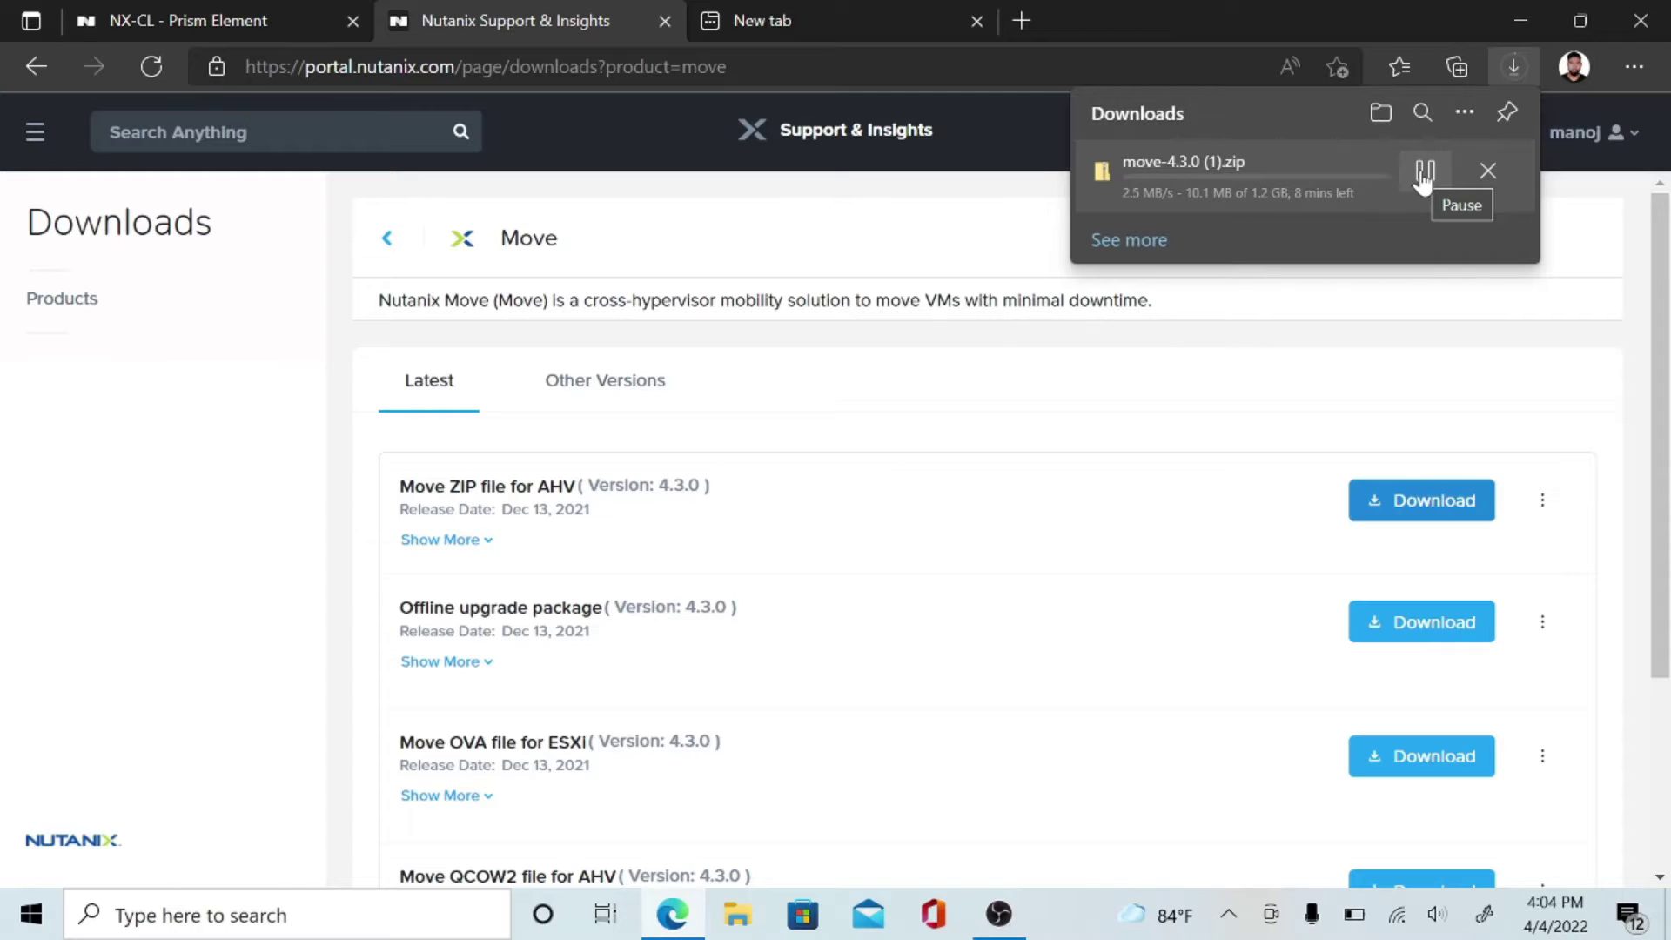
pyautogui.click(1424, 174)
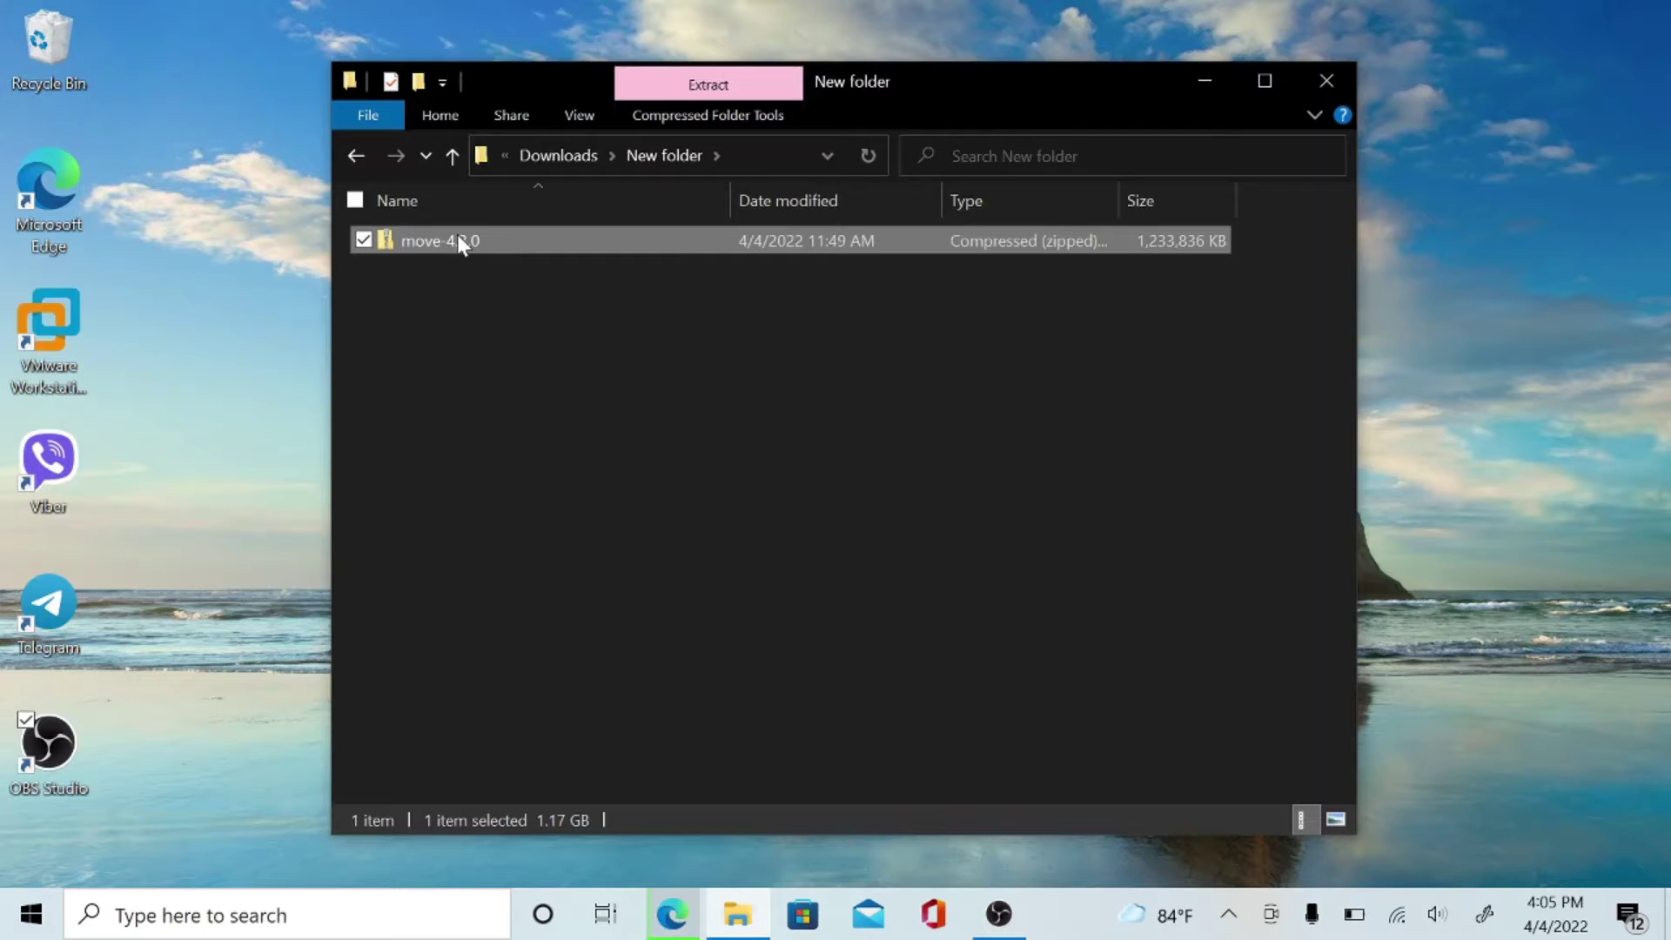
# Extract all files from the move-4.3.0 ZIP archive into a move-4.3.0 folder in the same location.
pyautogui.rightClick(456, 233)
pyautogui.click(405, 294)
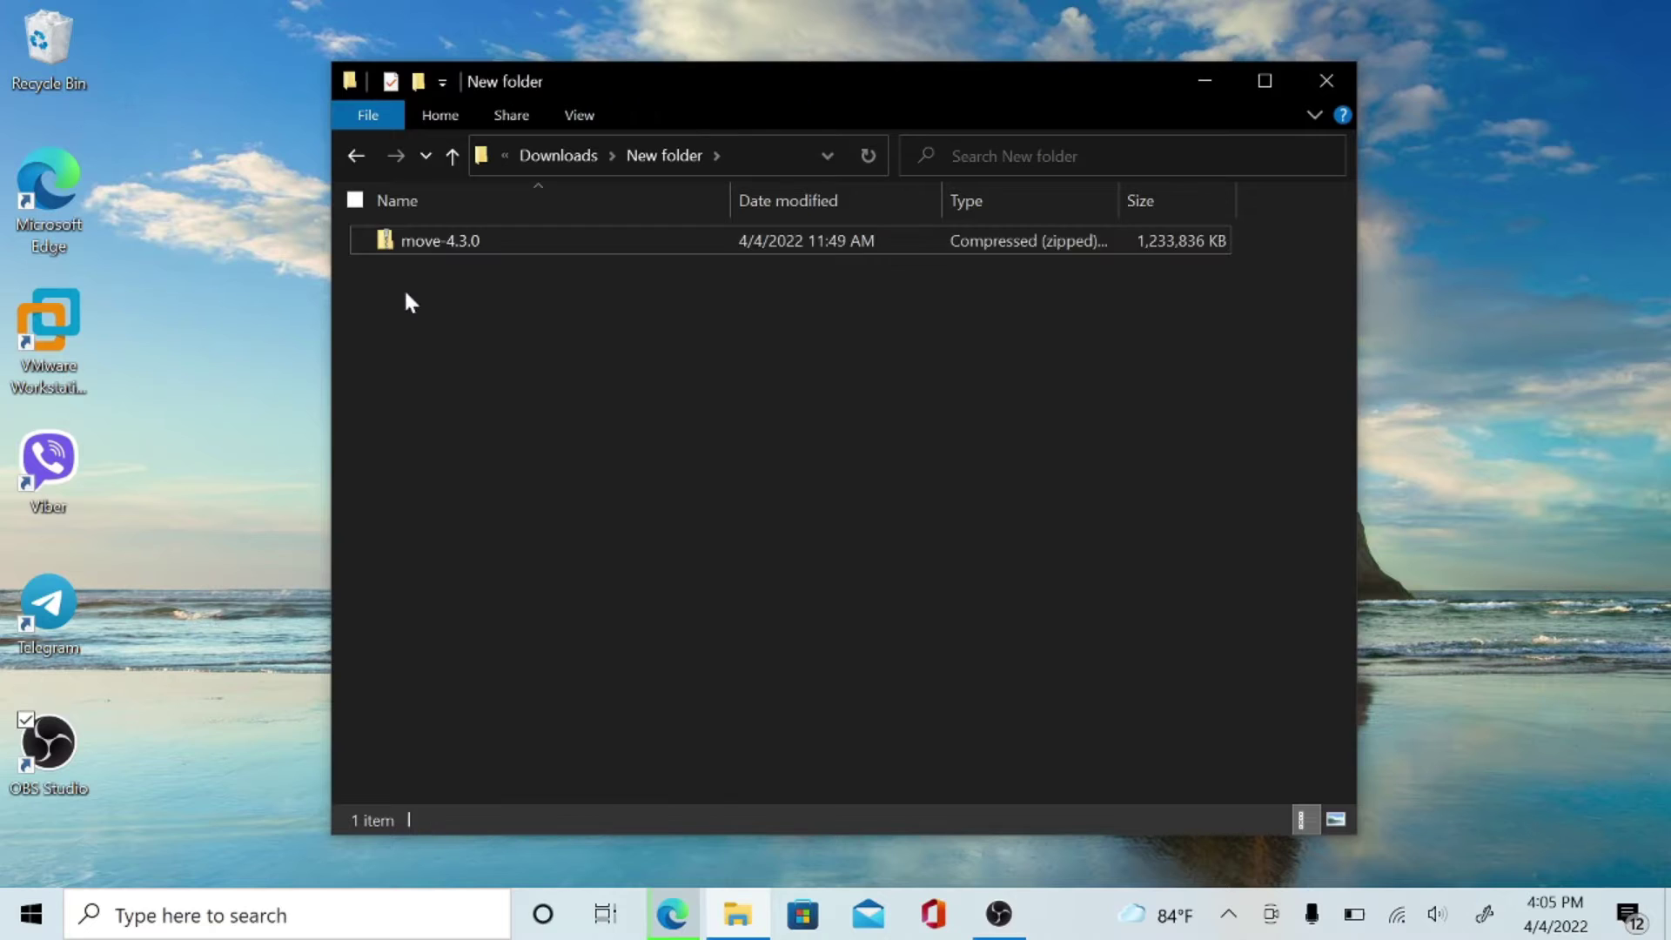
pyautogui.click(432, 238)
pyautogui.rightClick(432, 239)
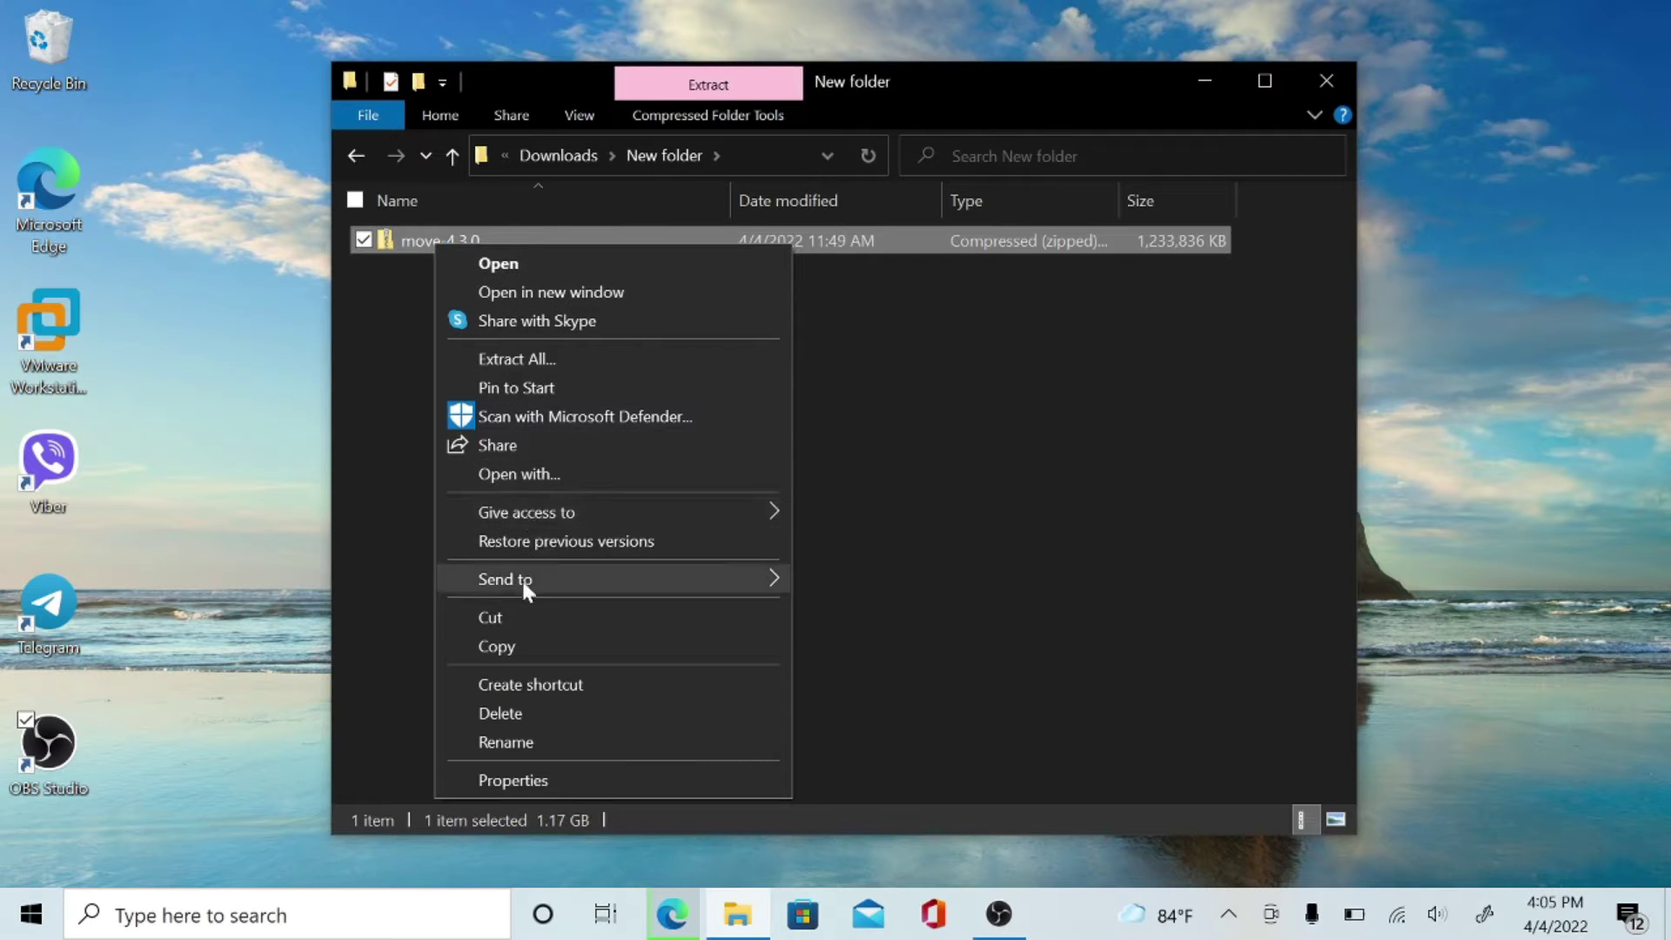
pyautogui.click(551, 358)
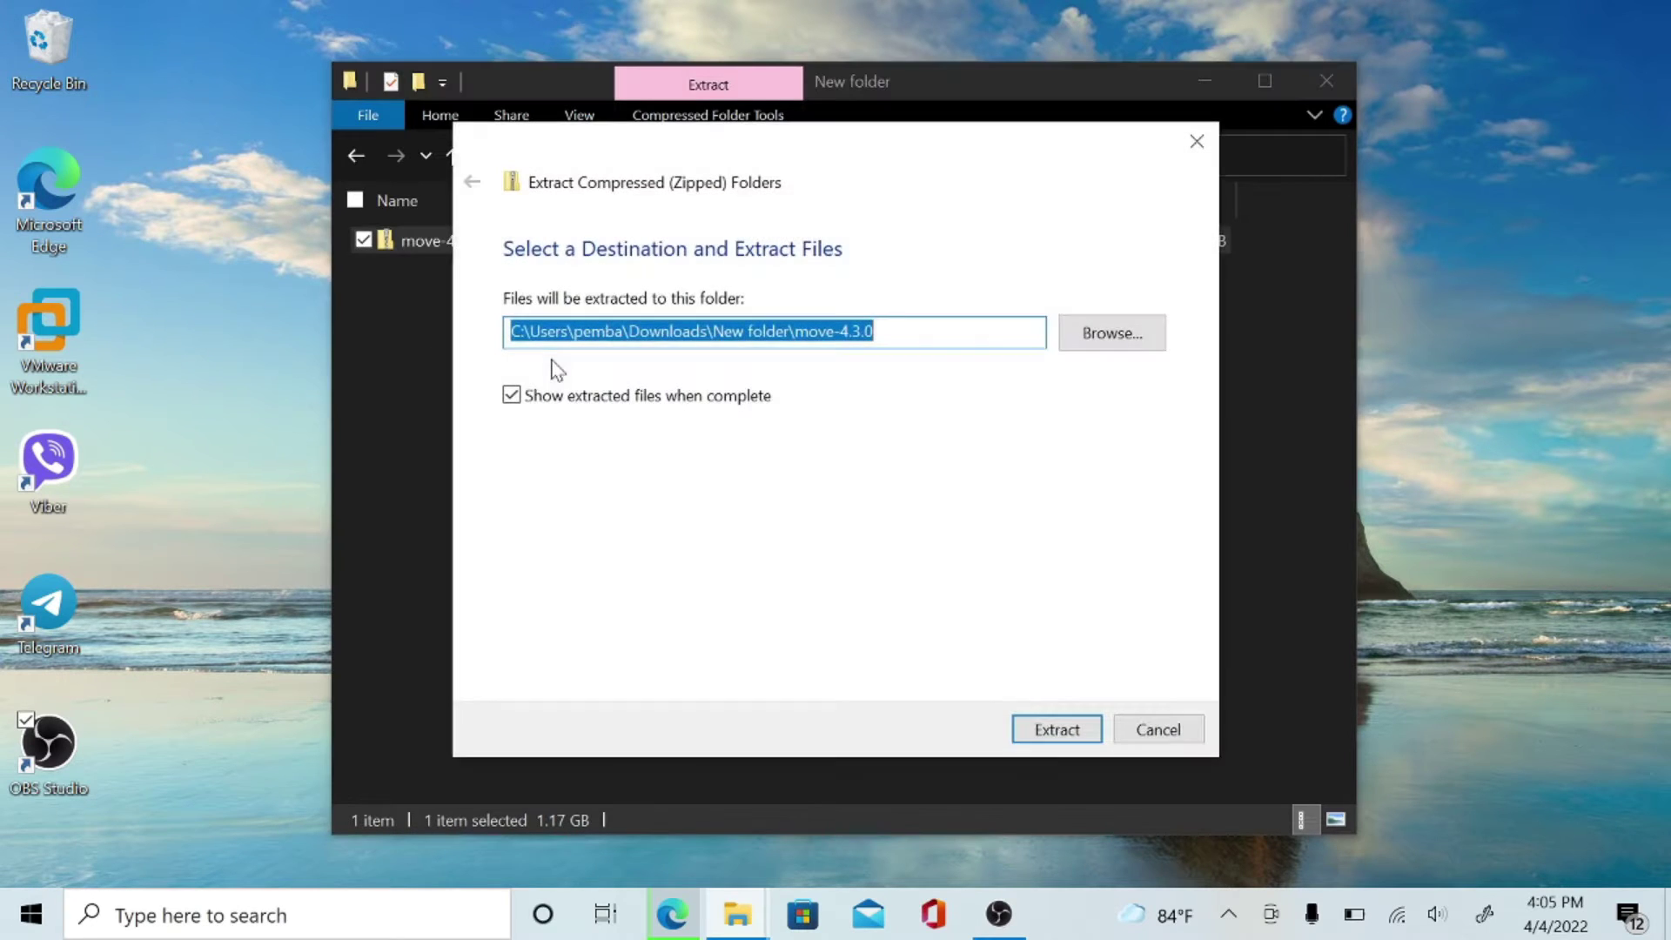
pyautogui.click(1051, 731)
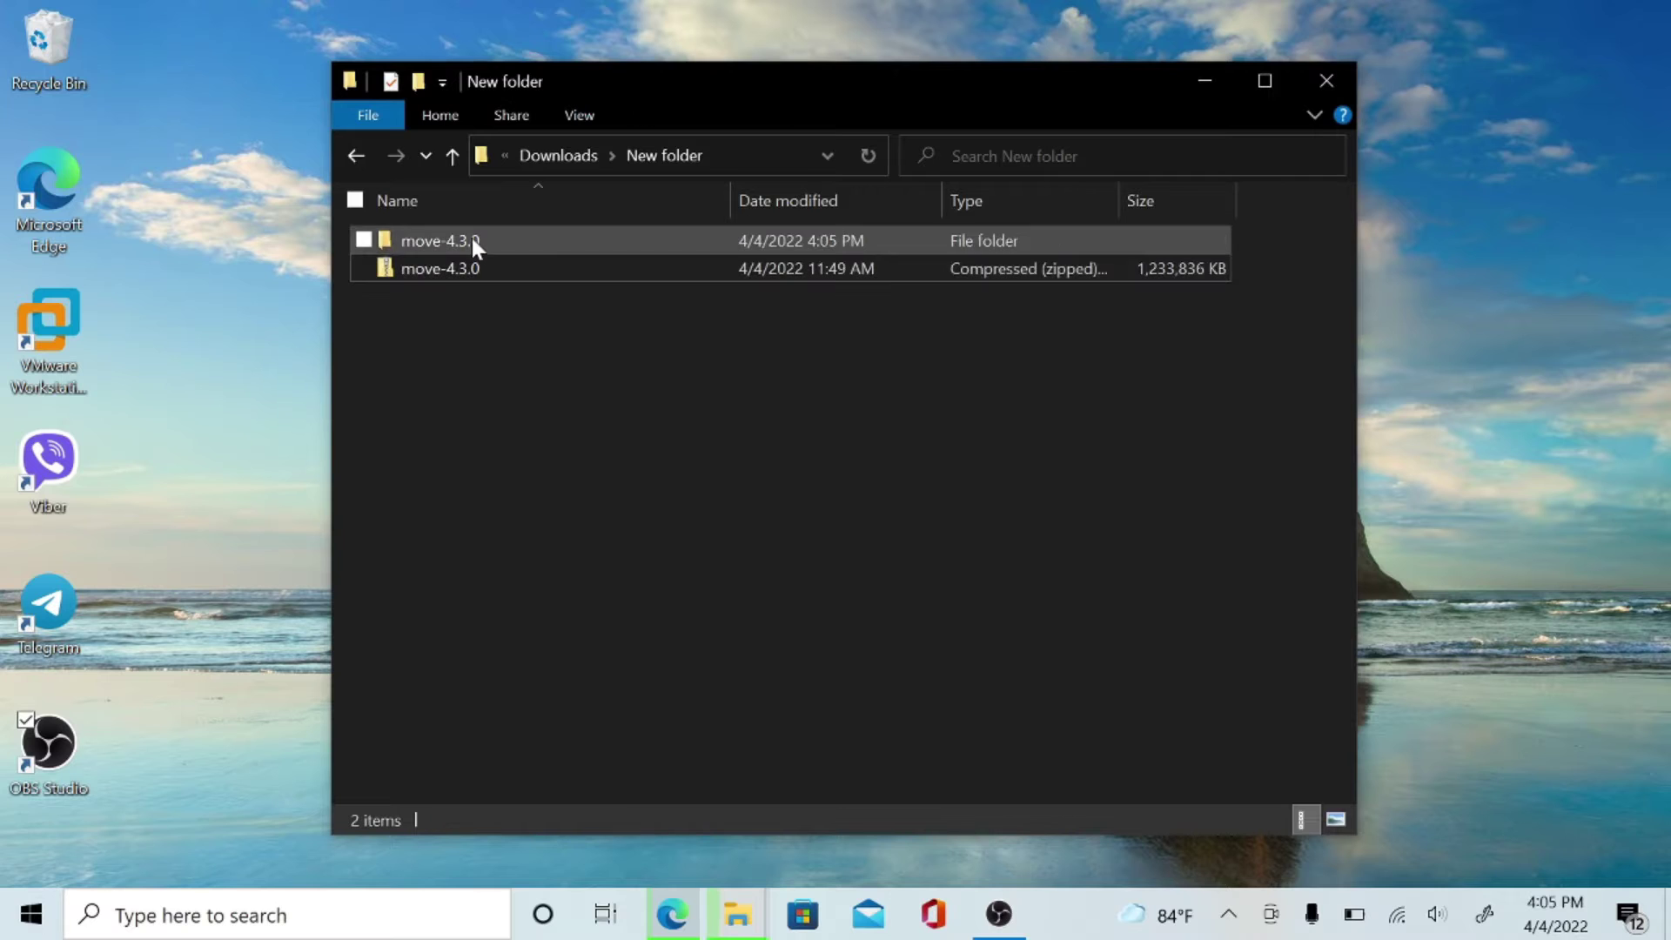
# Open the extracted move-4.3.0 folder and examine the files it contains.
pyautogui.click(472, 237)
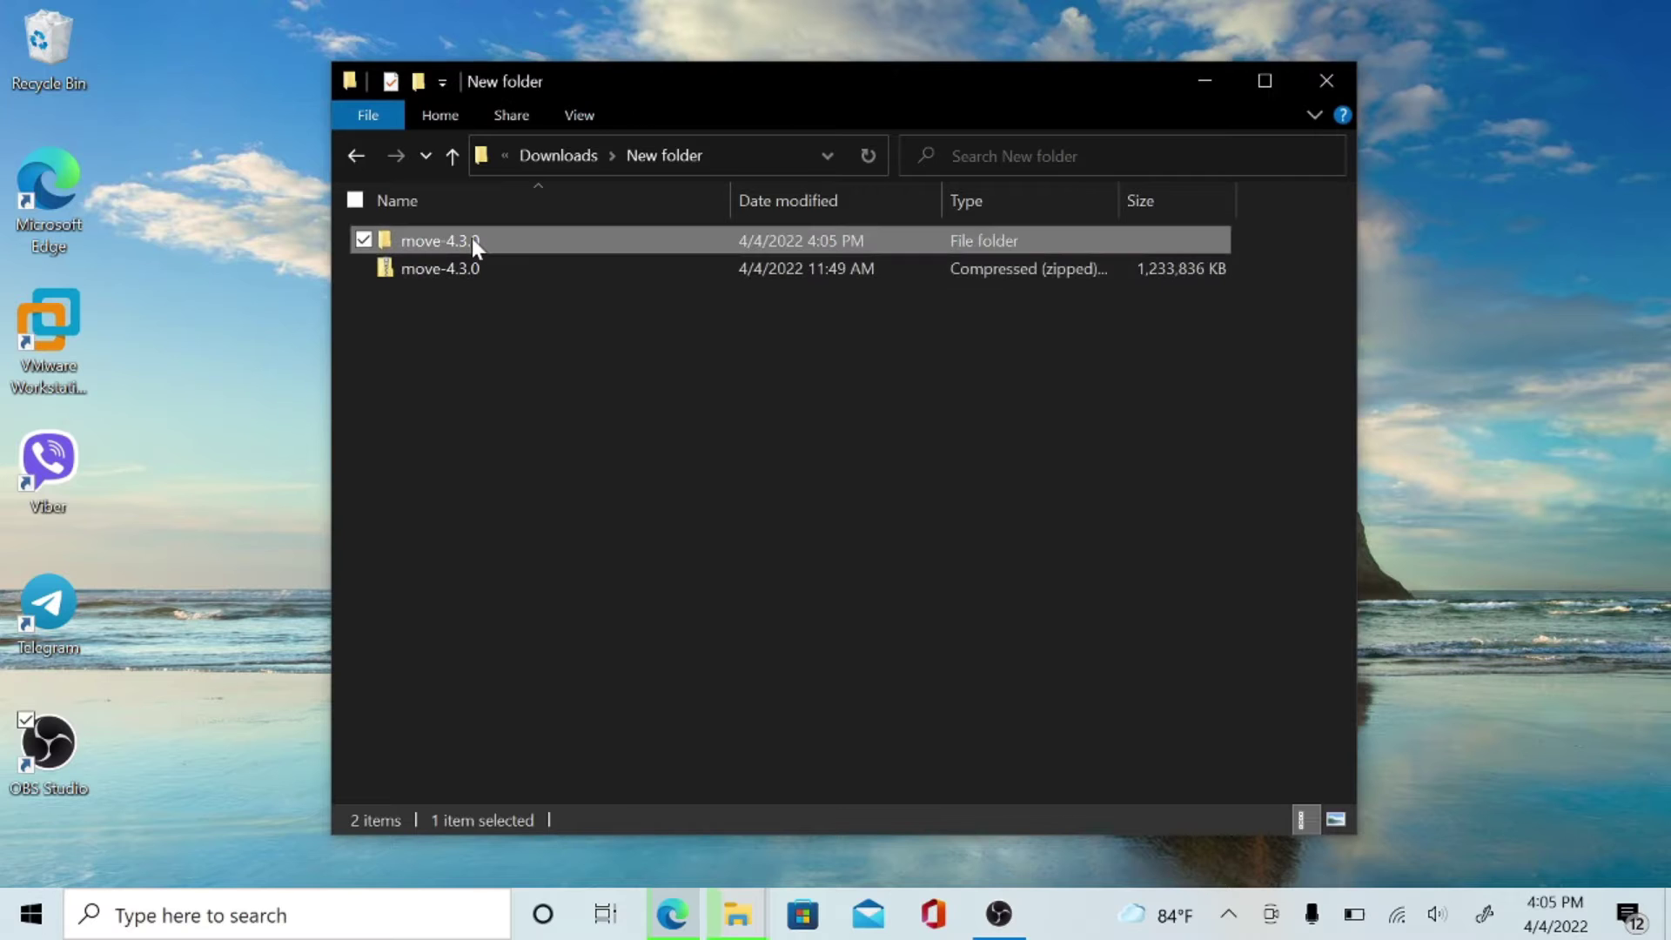
pyautogui.click(463, 268)
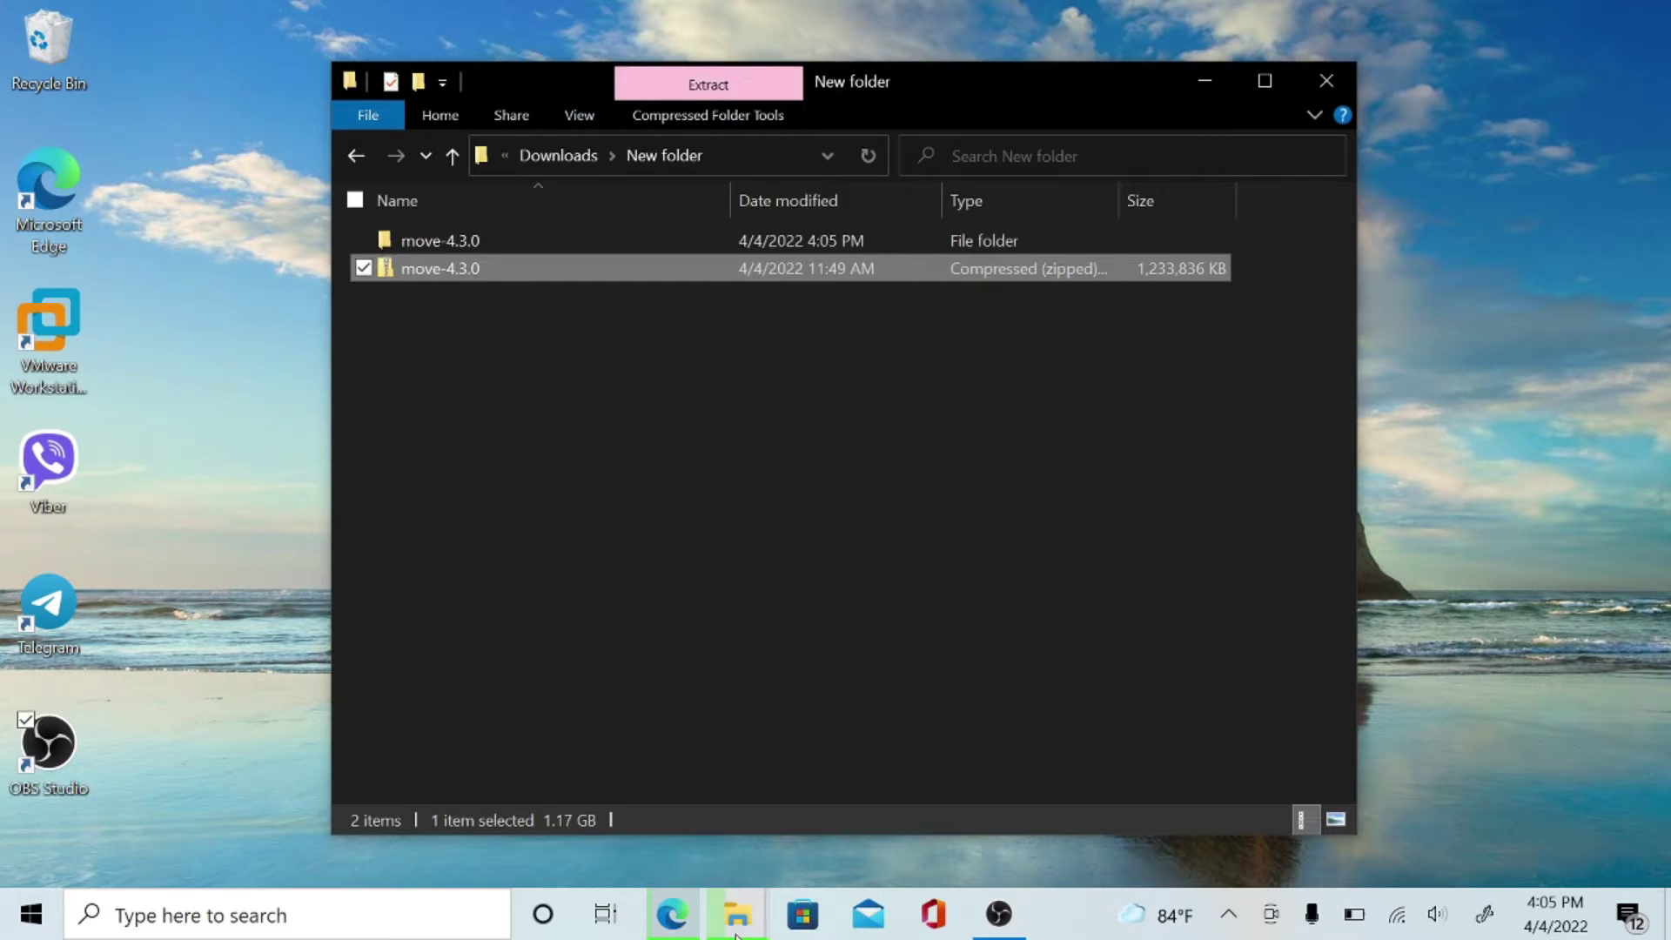
pyautogui.moveTo(738, 914)
pyautogui.click(849, 832)
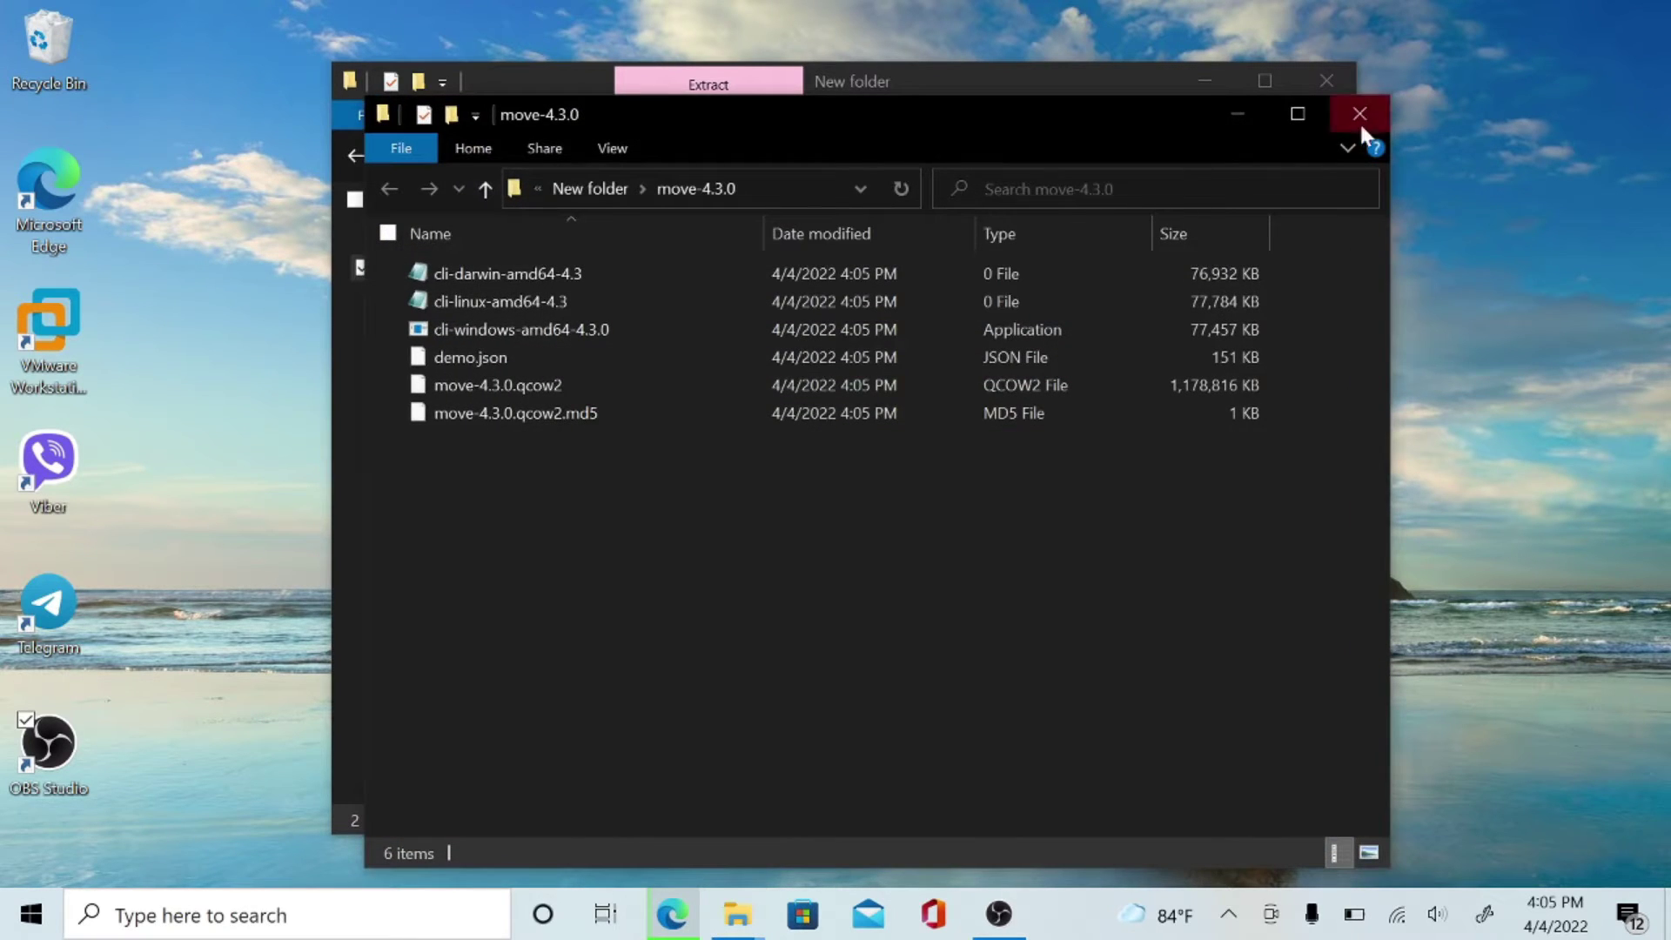
pyautogui.click(1340, 123)
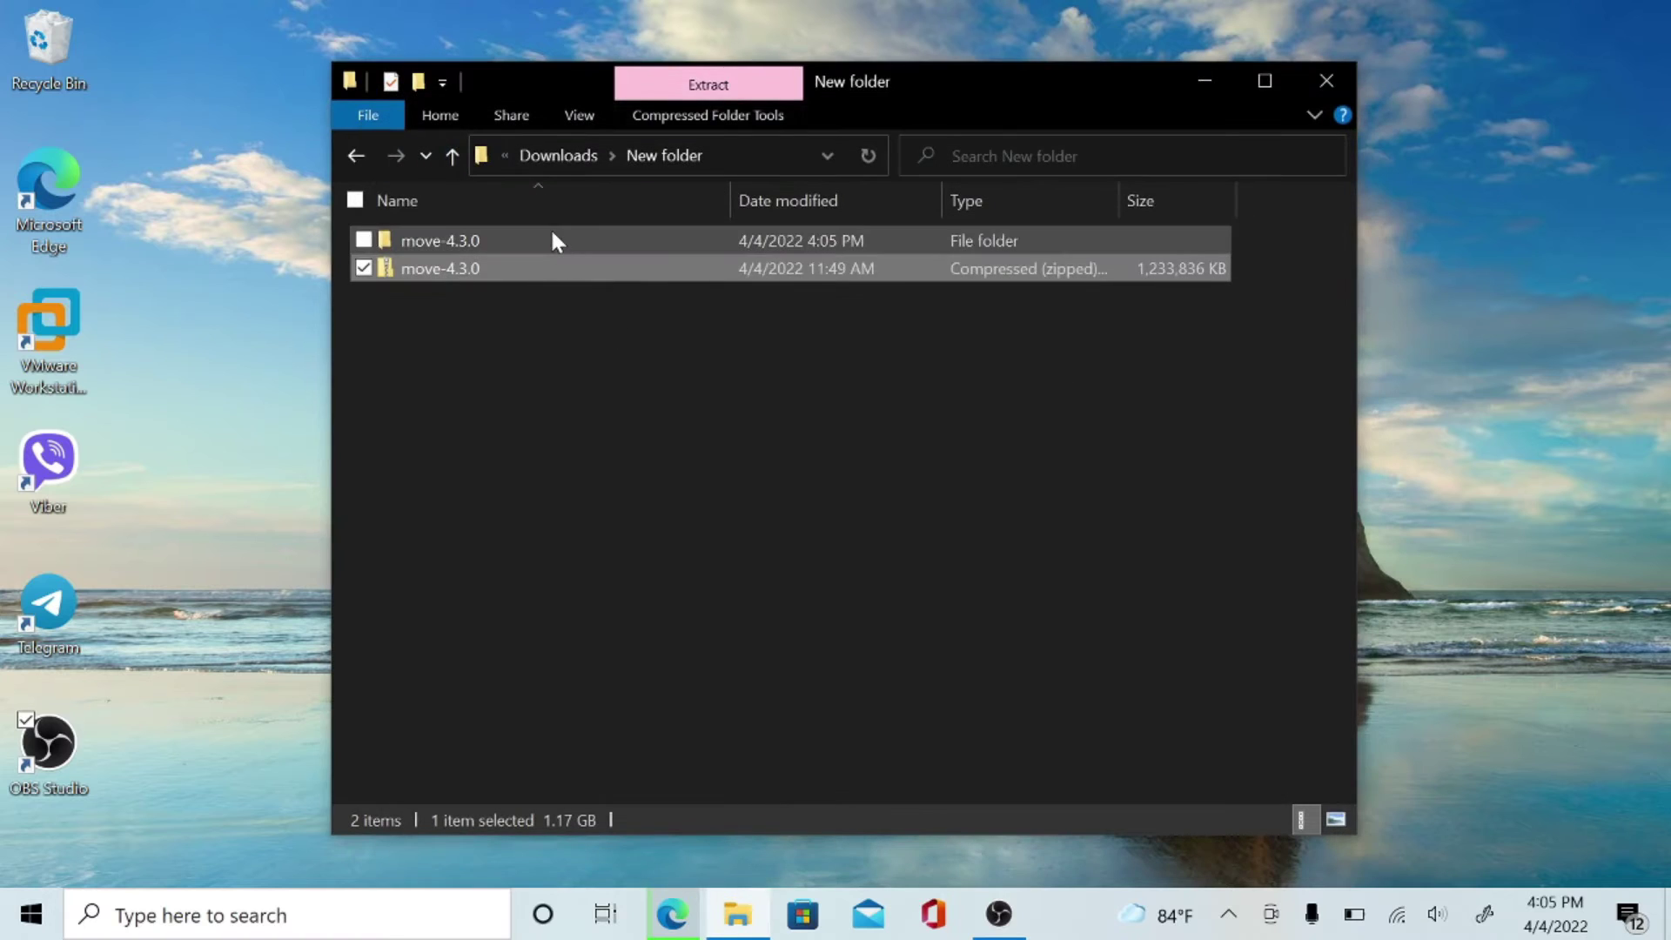
pyautogui.click(552, 237)
pyautogui.doubleClick(551, 237)
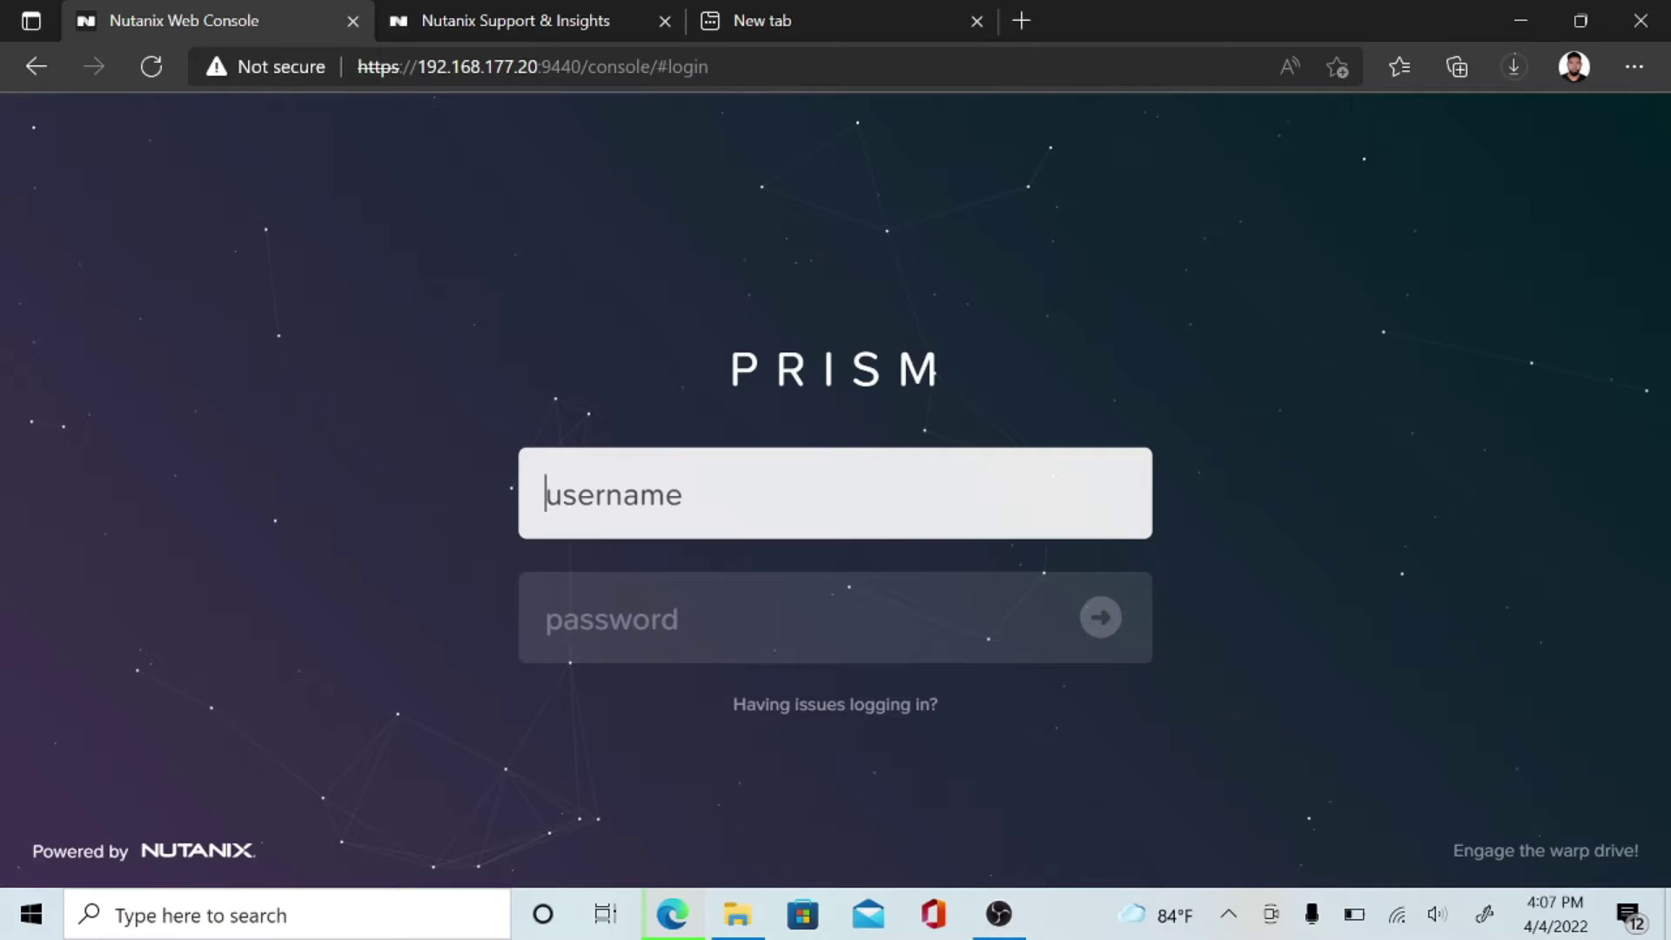
# Sign in to the Prism web console with the account username and password.
pyautogui.write('mb')
pyautogui.press('Tab')
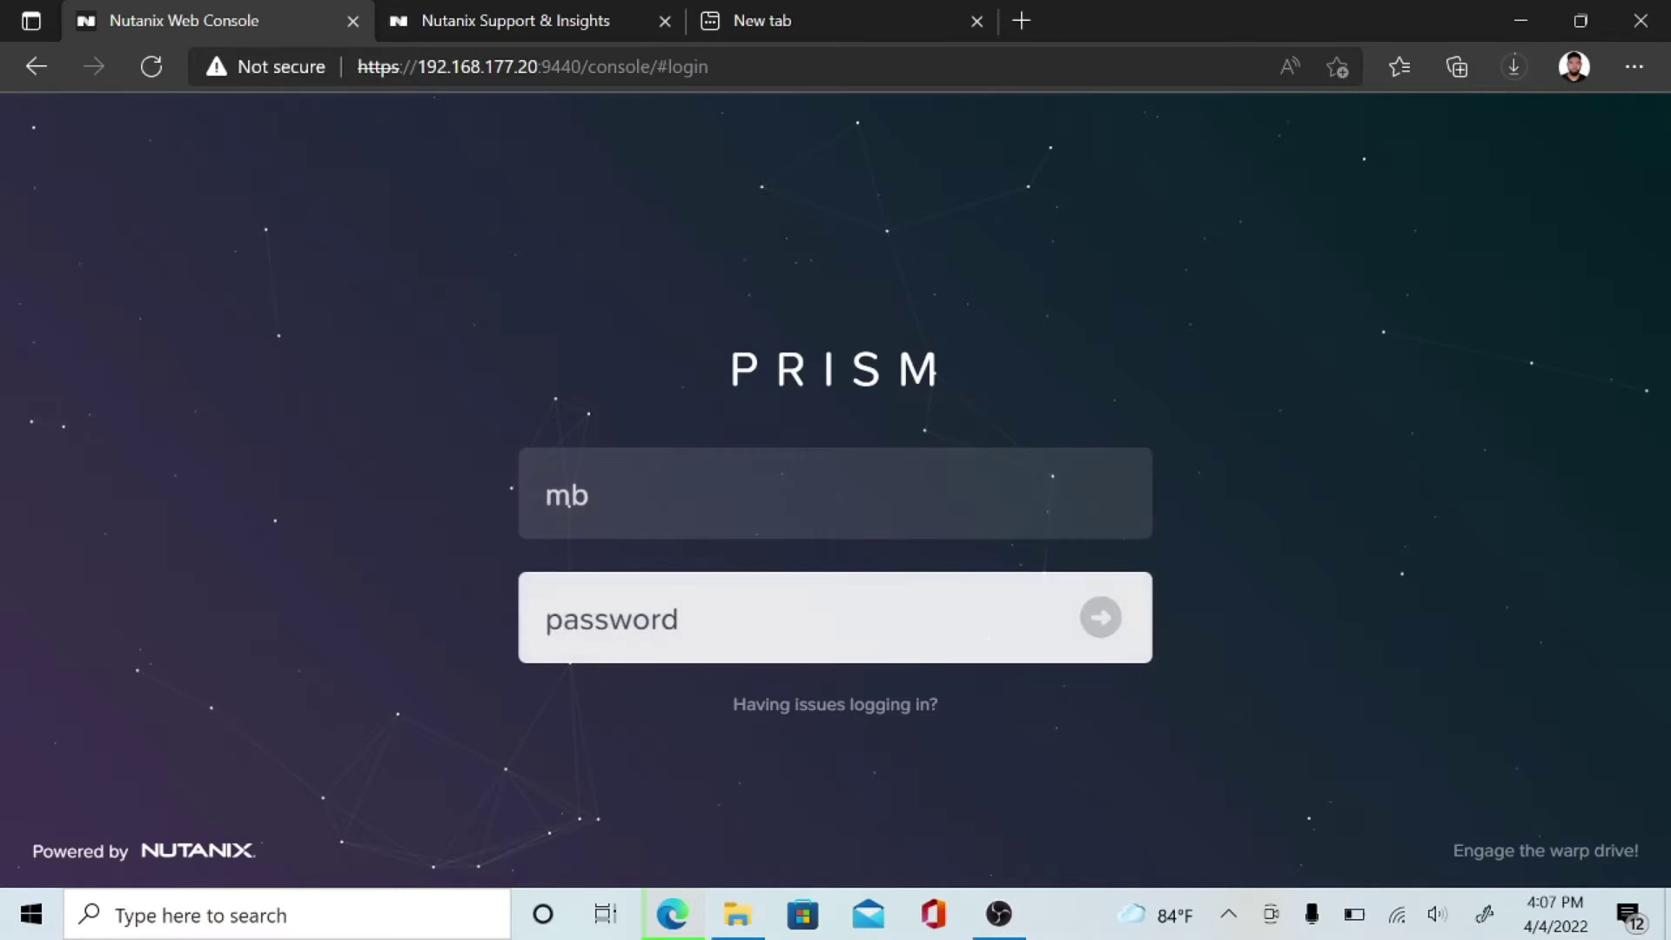
pyautogui.write('a')
pyautogui.press('BackSpace')
pyautogui.write('*****')
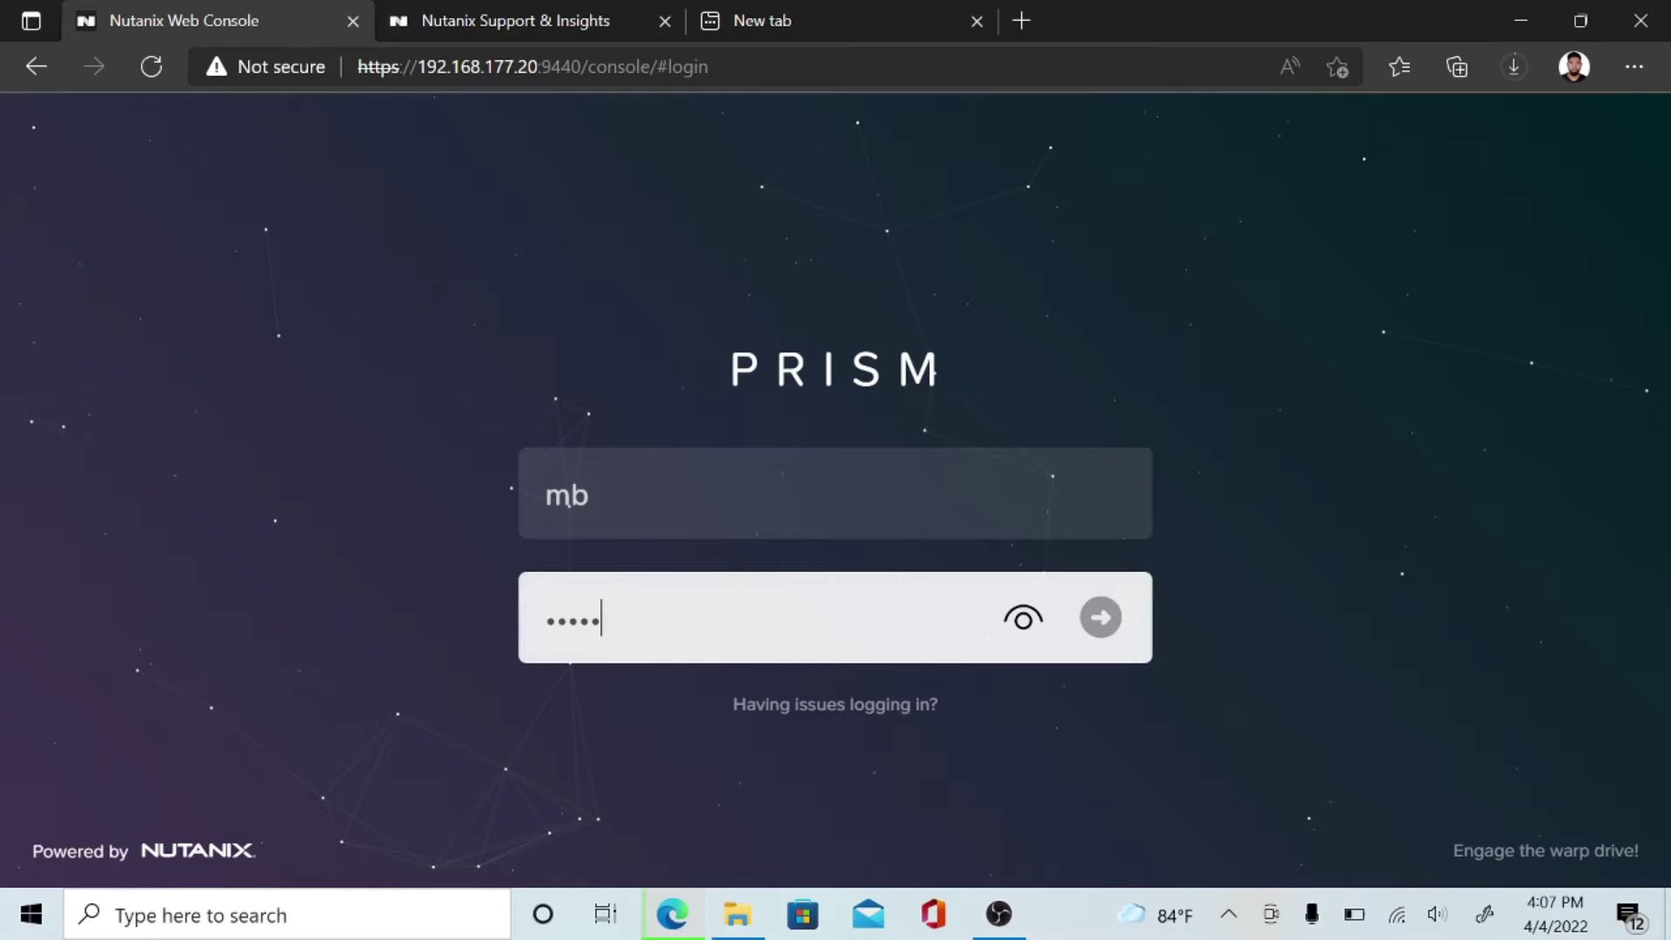
pyautogui.write('*****')
pyautogui.press('Return')
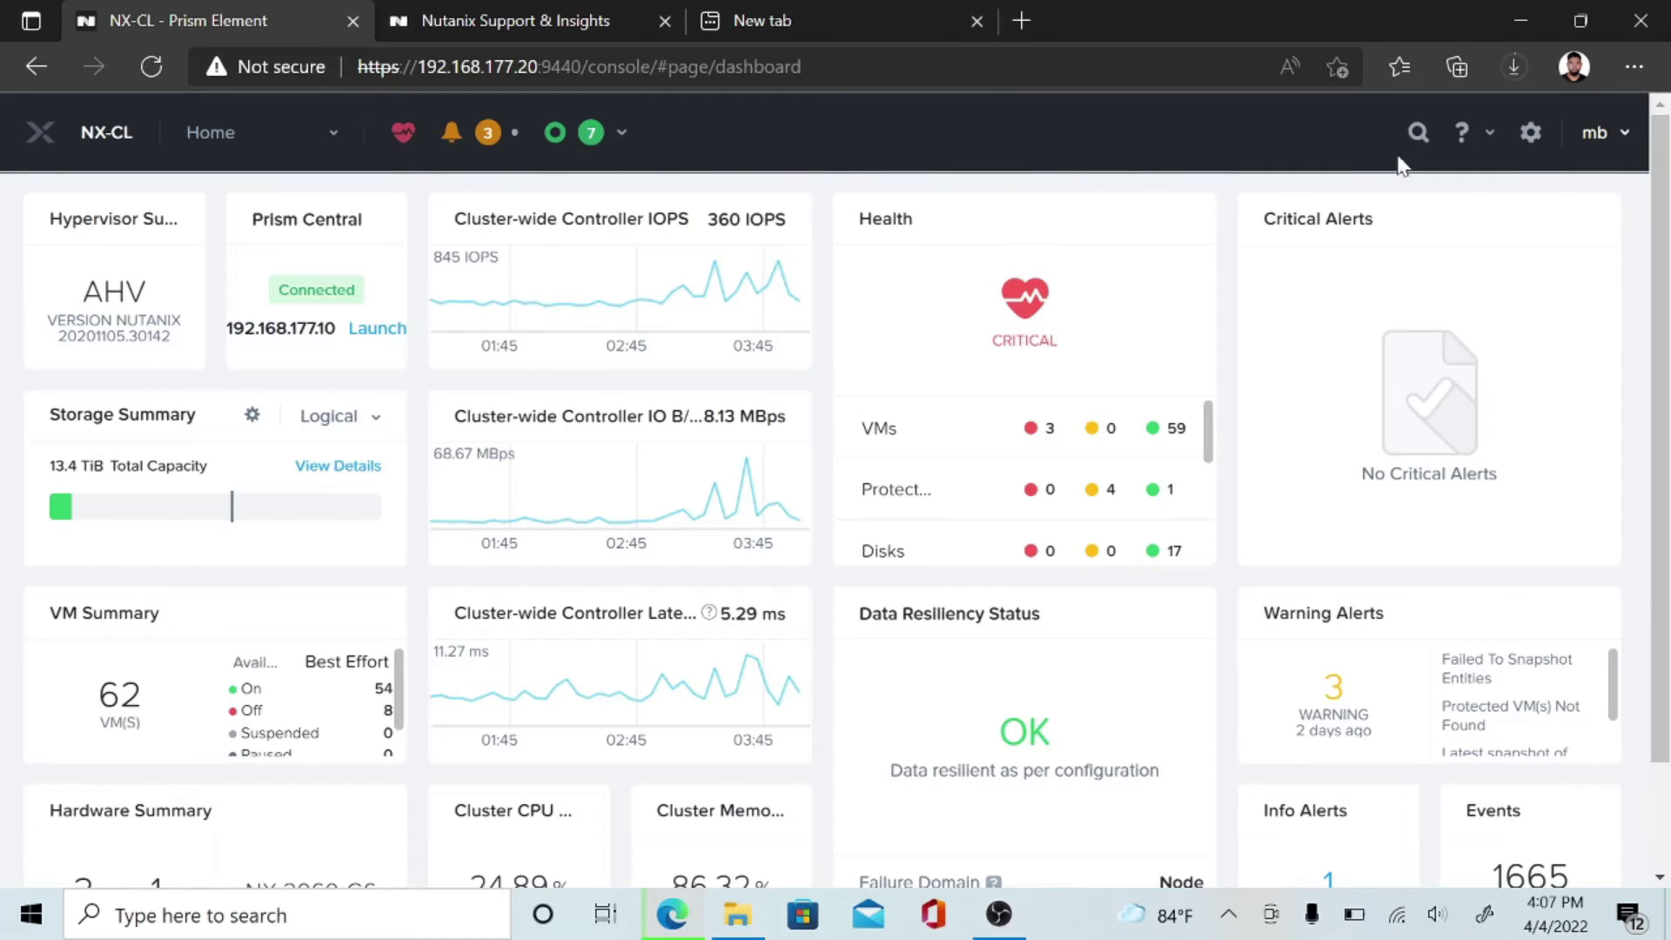
# Start creating a new image in the cluster's Image Configuration settings and name it nutanixmove.
pyautogui.click(1530, 135)
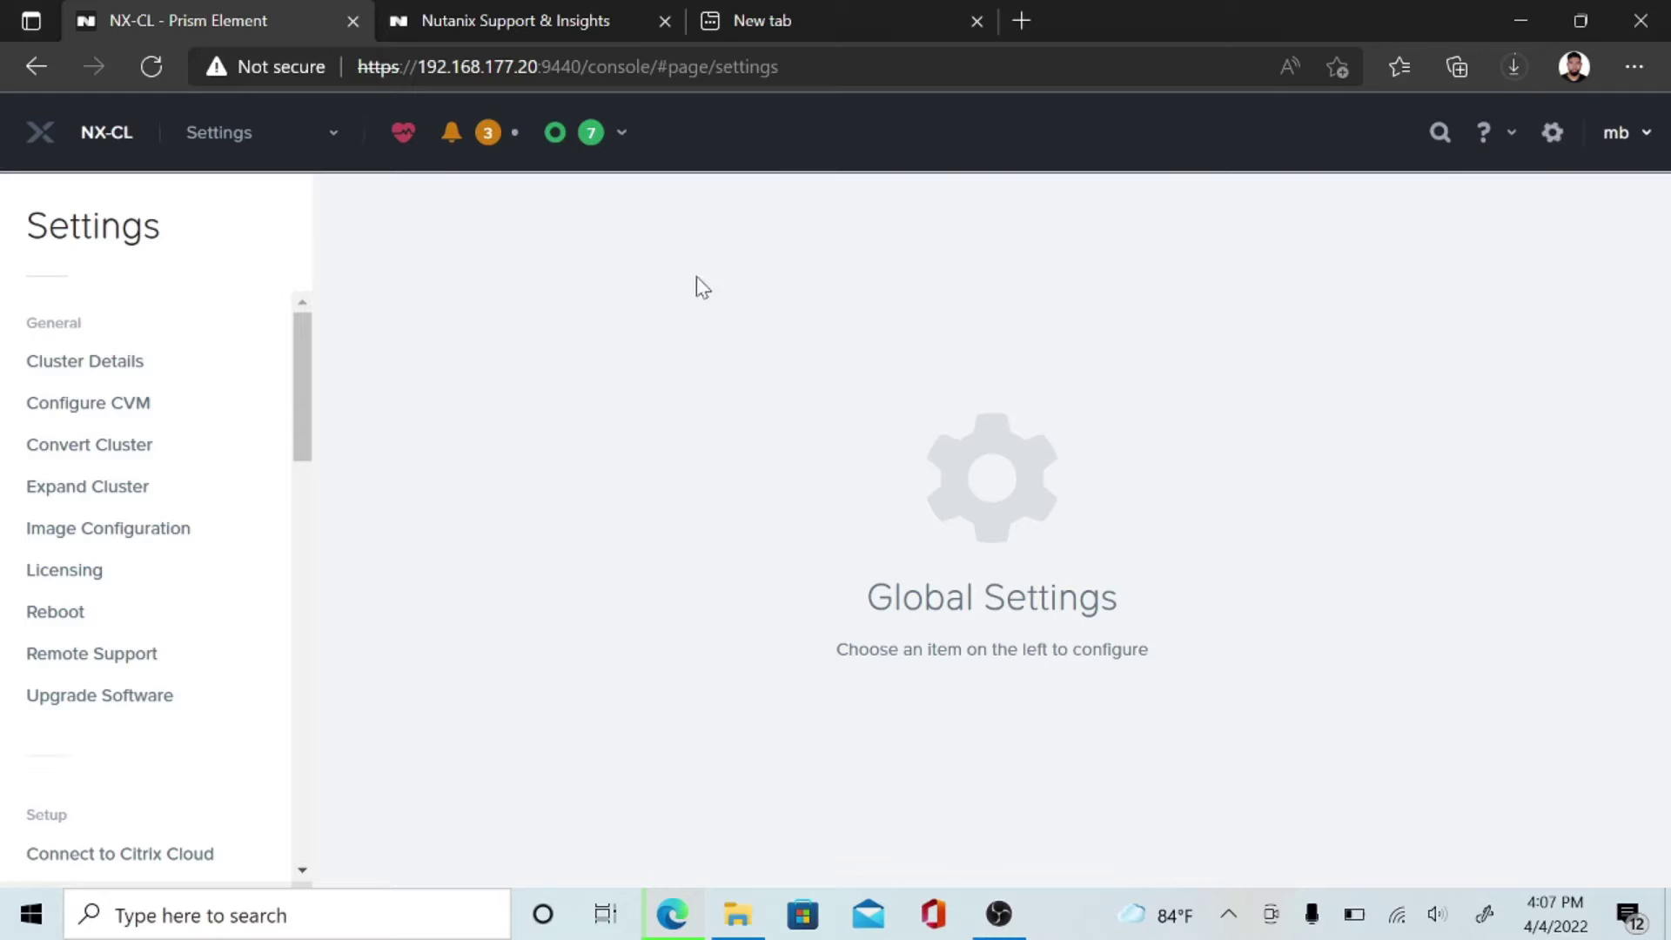
pyautogui.click(131, 531)
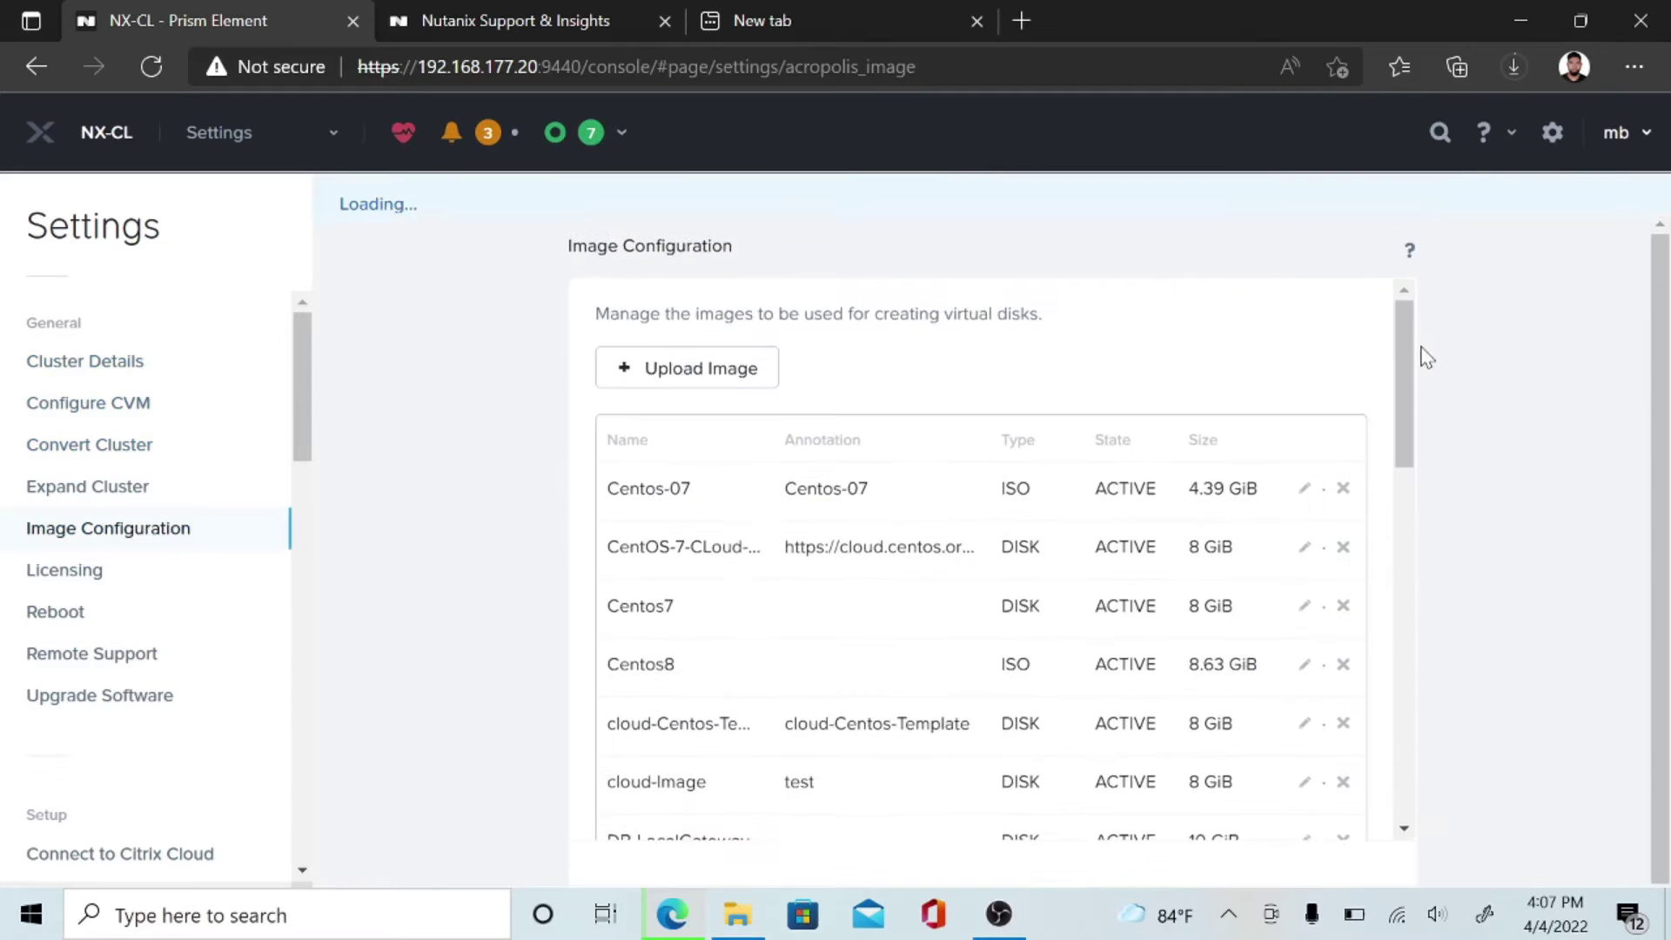
pyautogui.click(738, 340)
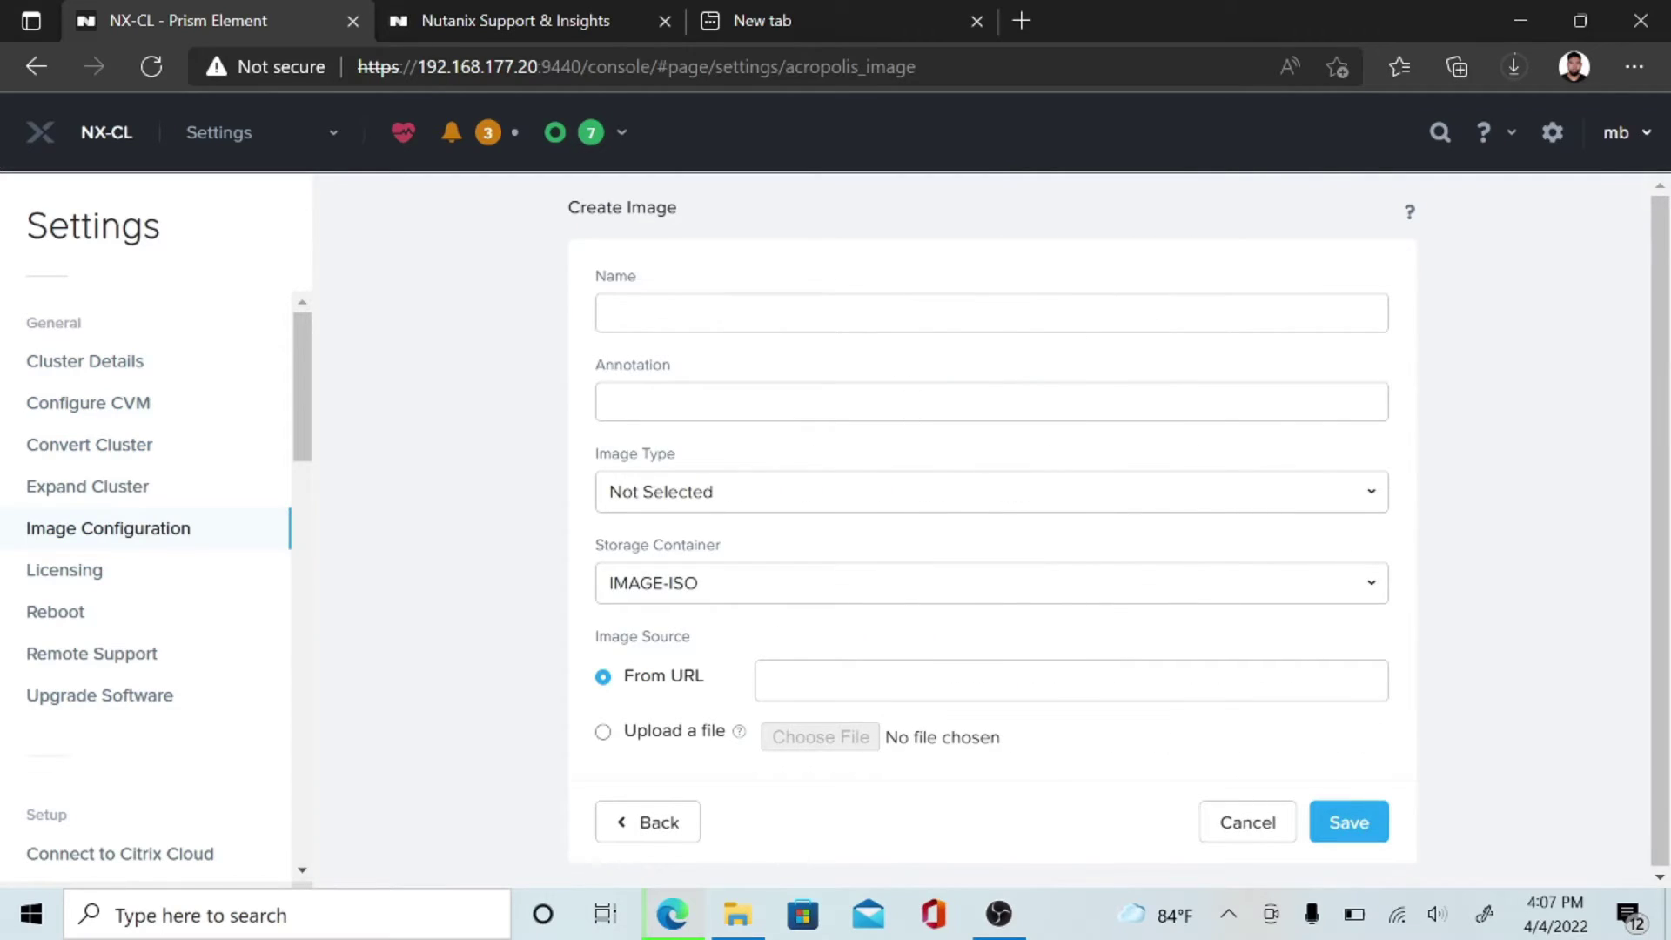
pyautogui.click(991, 312)
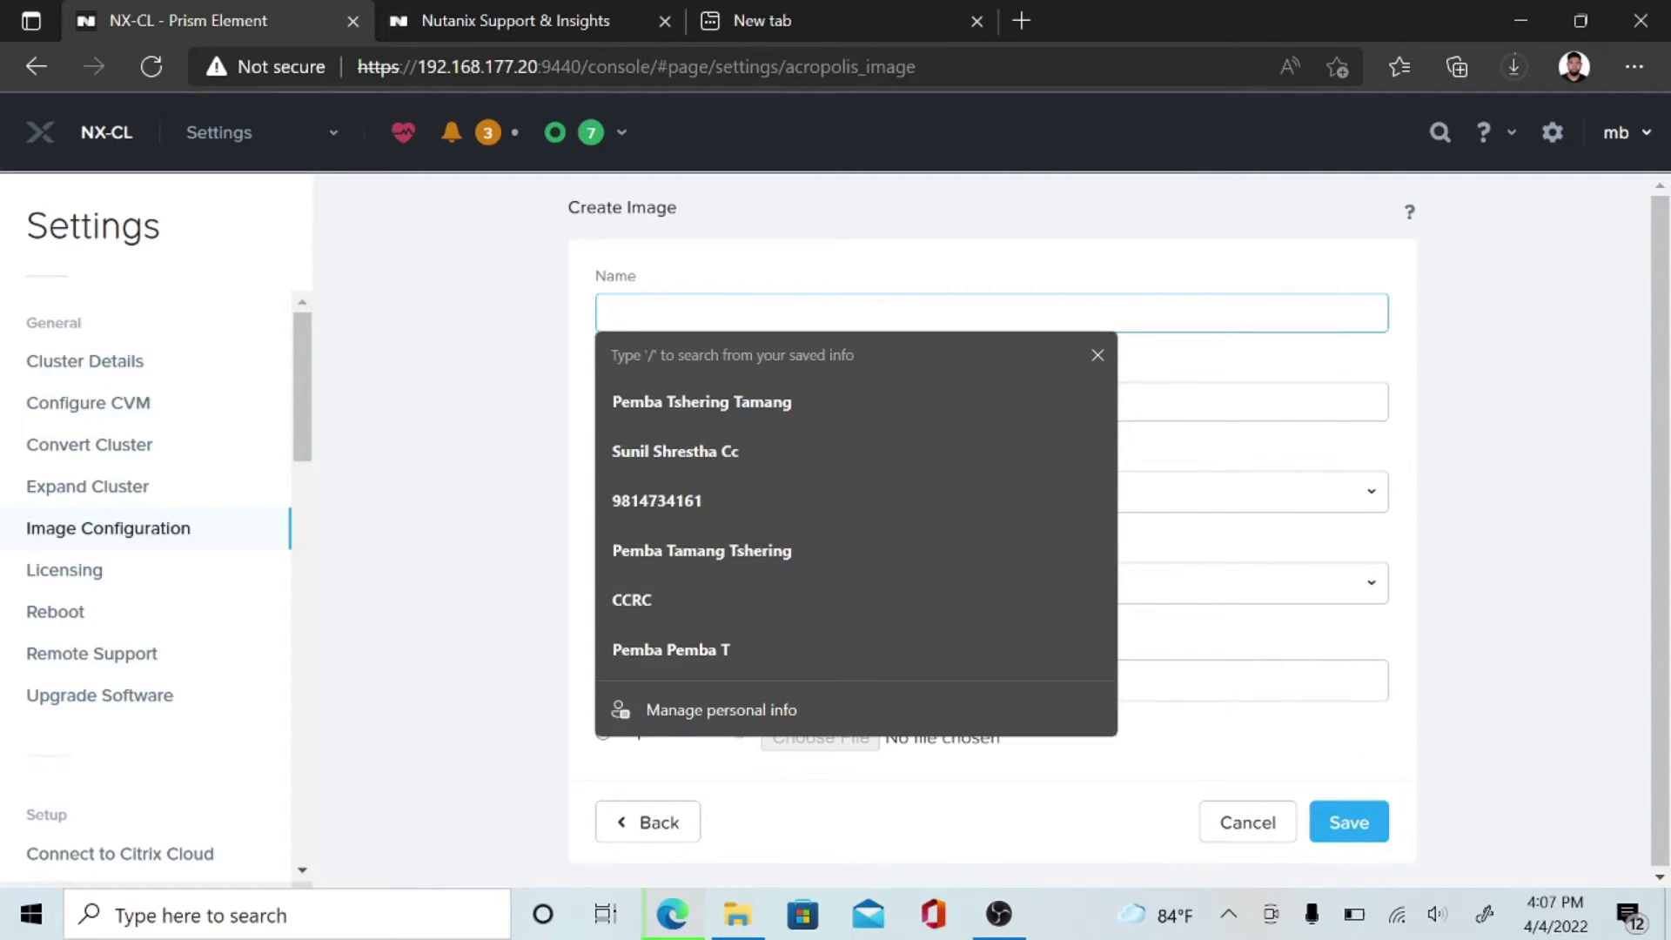
pyautogui.write('n')
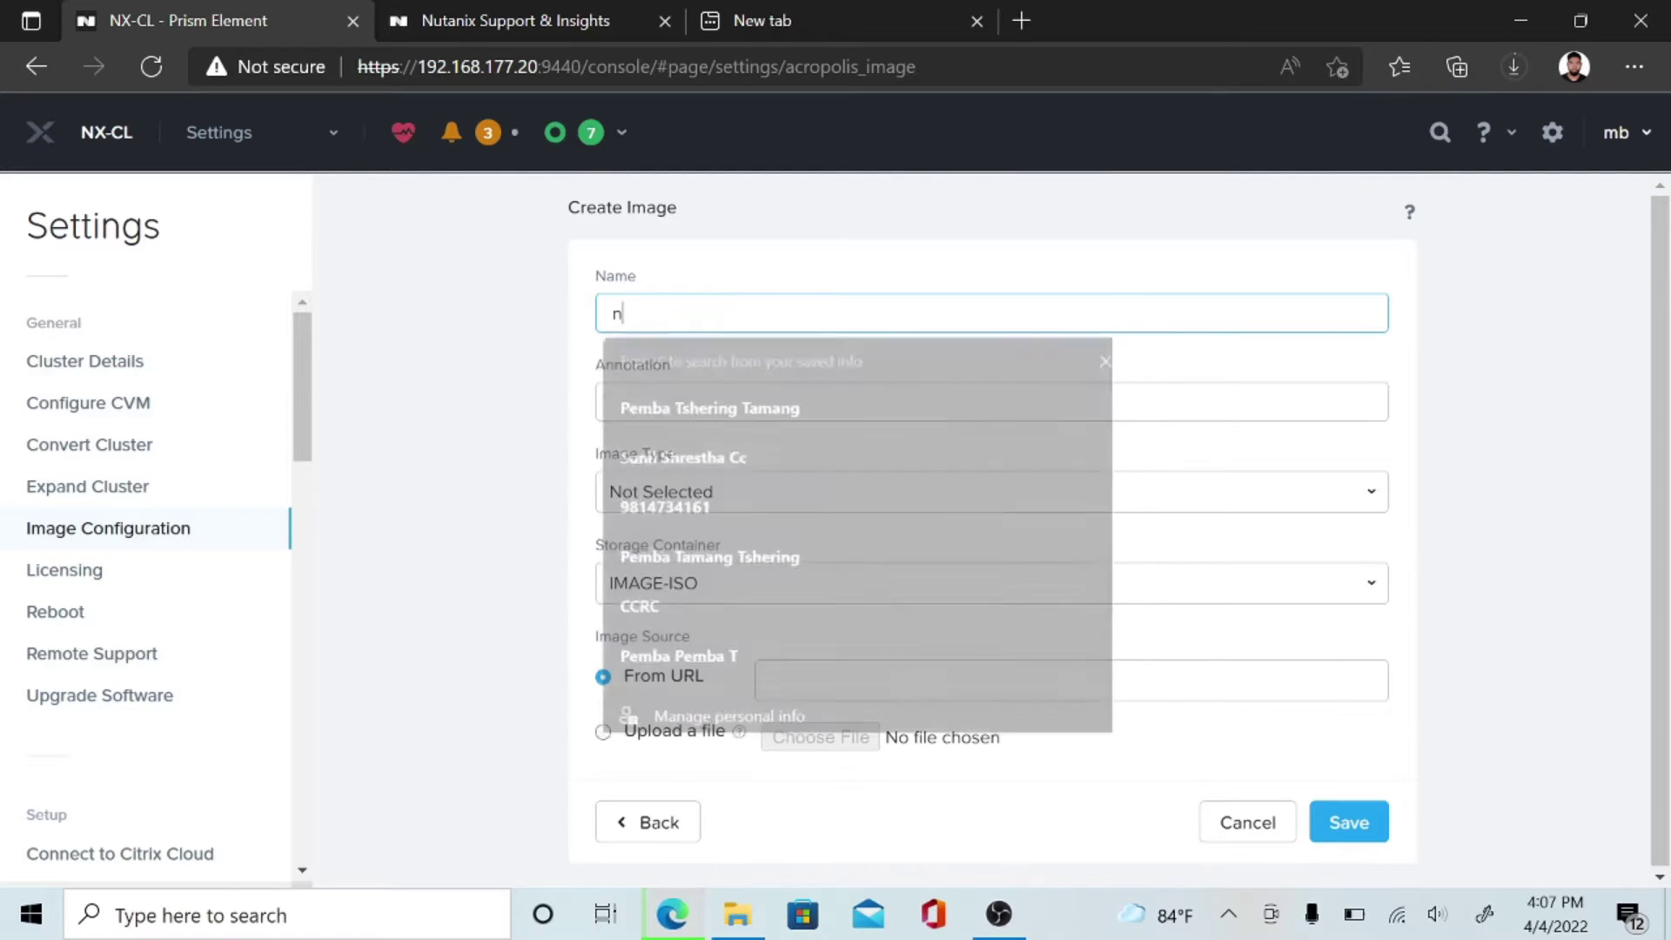
pyautogui.write('utanix')
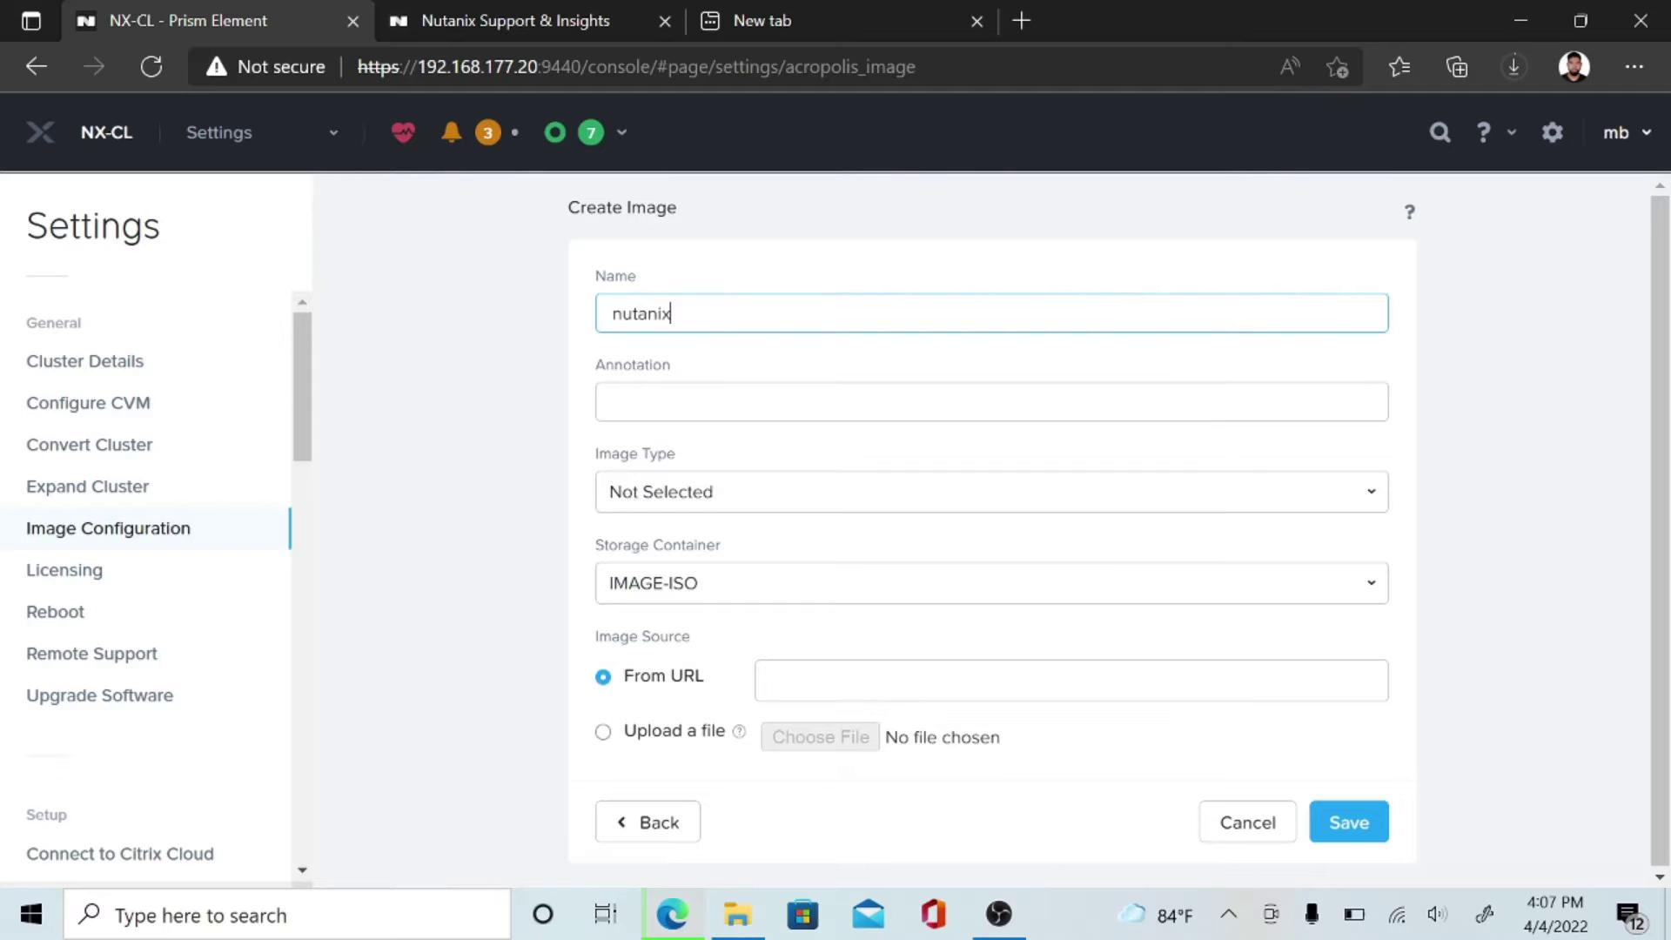
pyautogui.write('move')
pyautogui.press('Tab')
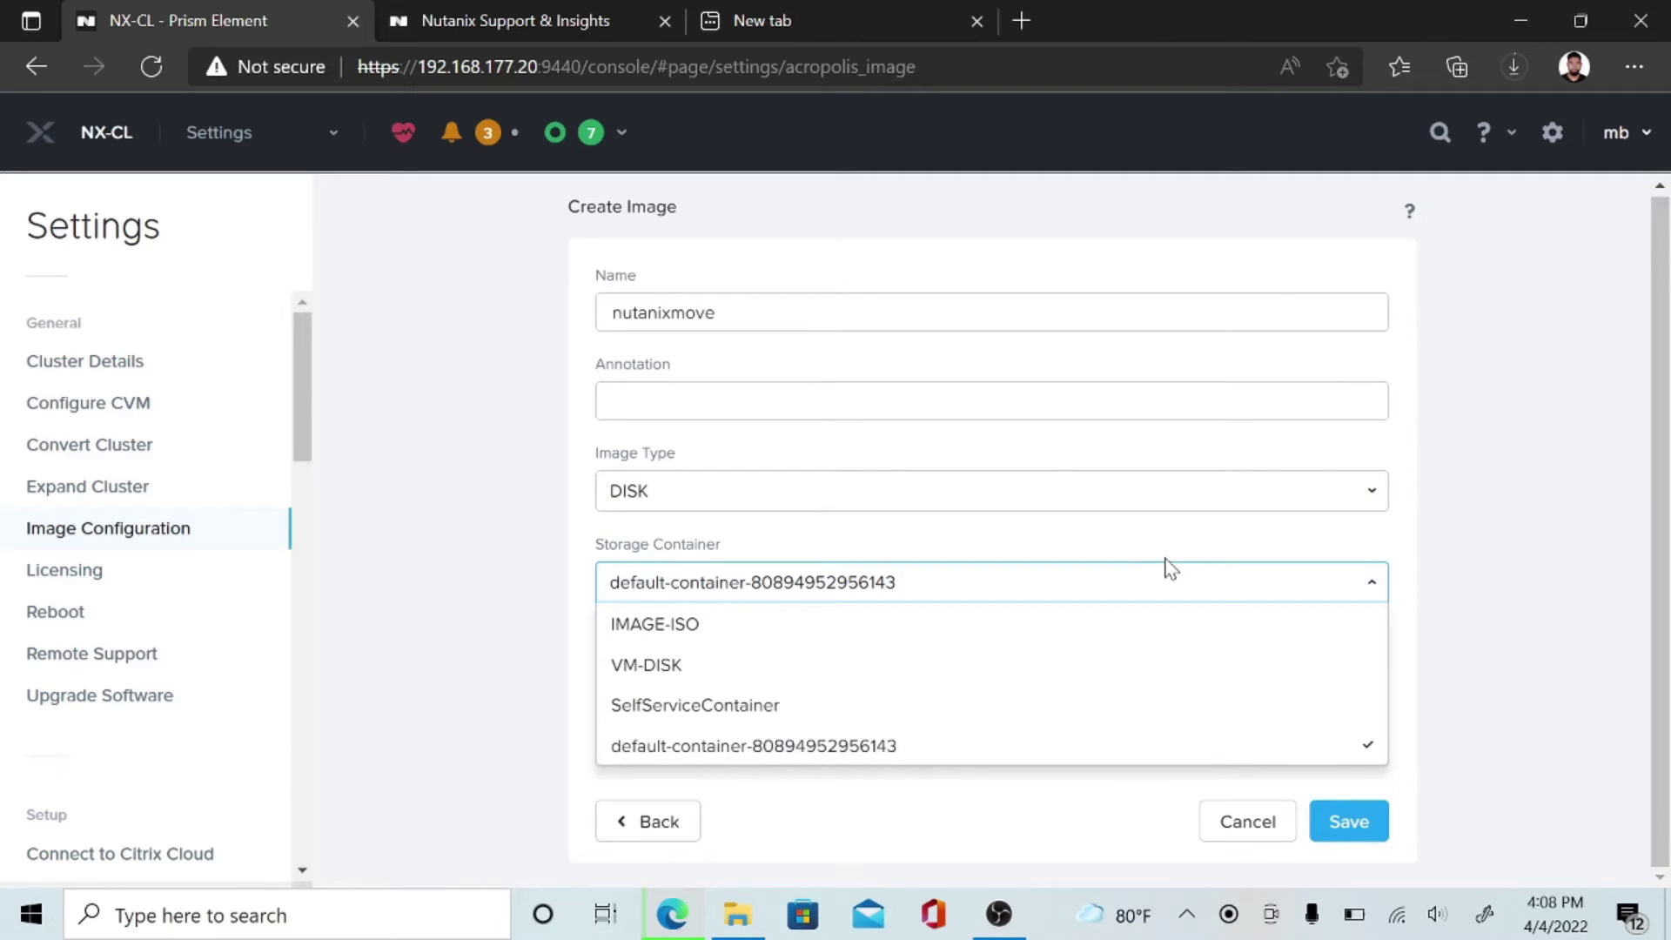
pyautogui.click(715, 757)
pyautogui.click(999, 575)
pyautogui.click(795, 749)
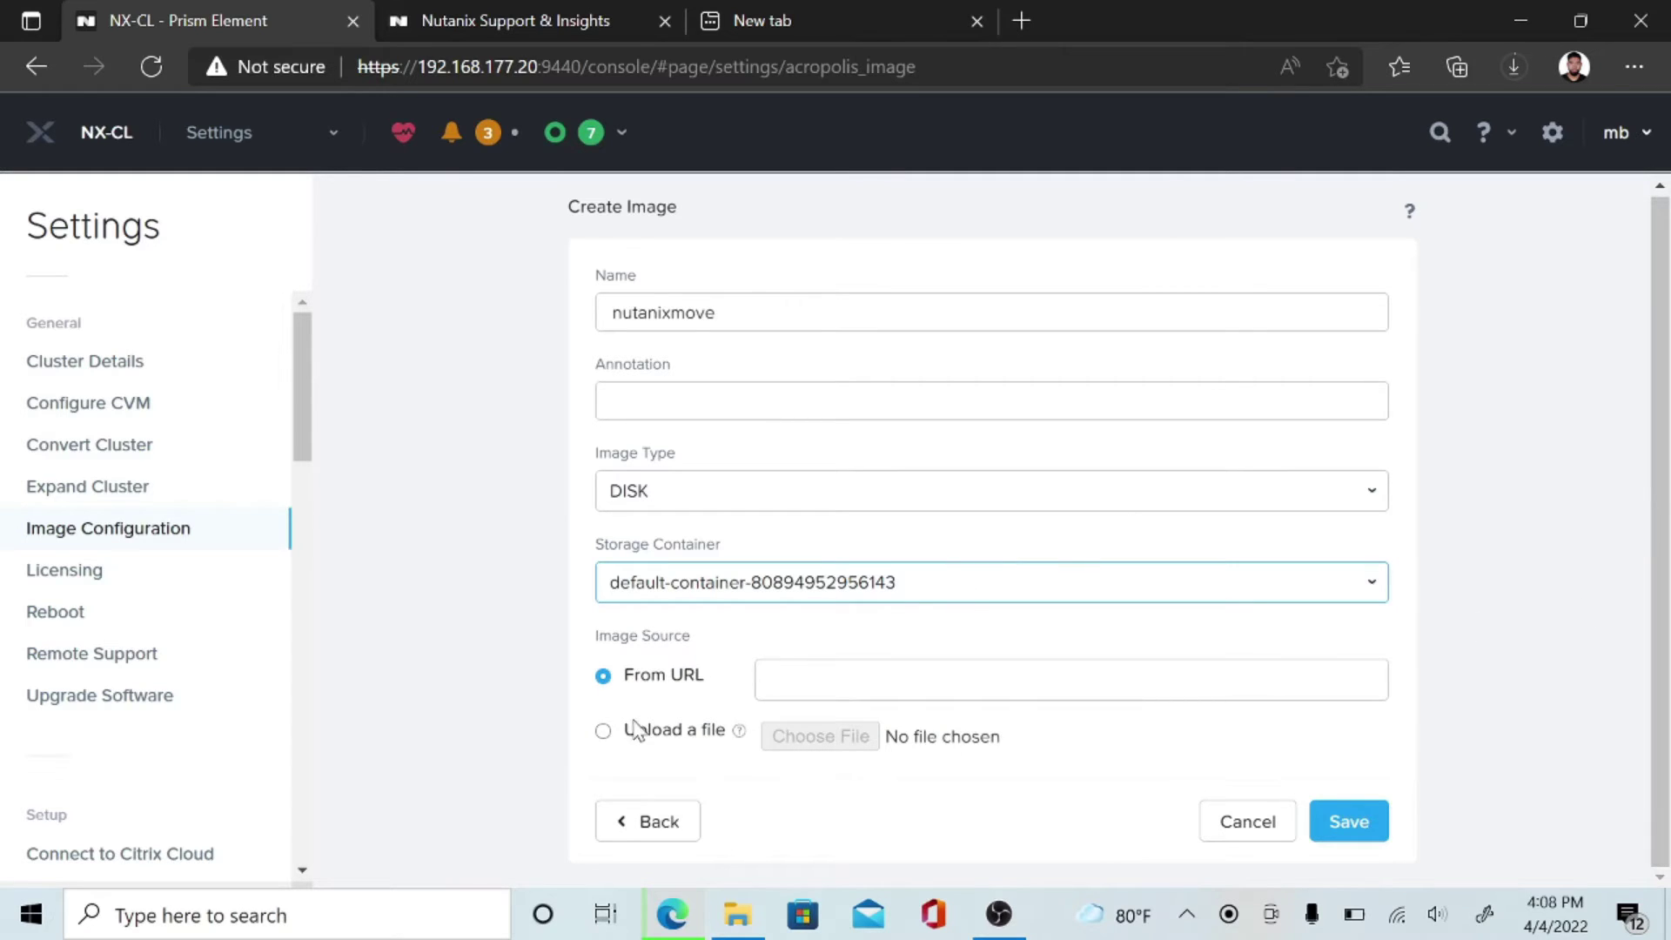
# Set the image source to an uploaded file and choose move-4.3.0.qcow2 from the extracted move-4.3.0 folder.
pyautogui.click(603, 733)
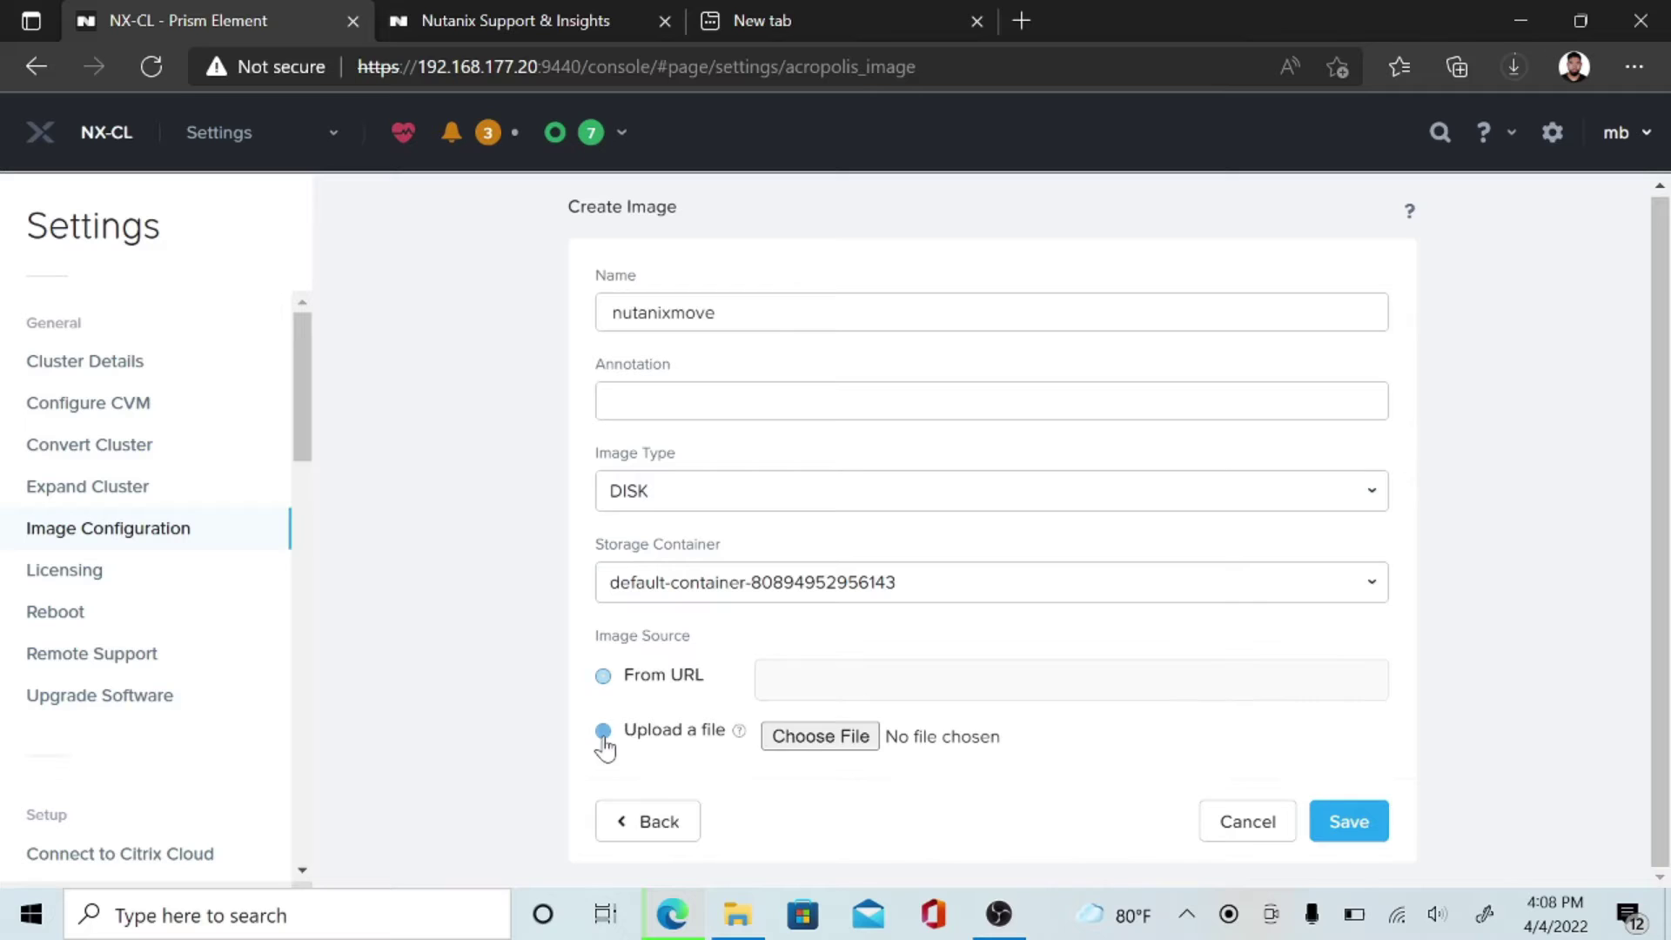
pyautogui.click(798, 737)
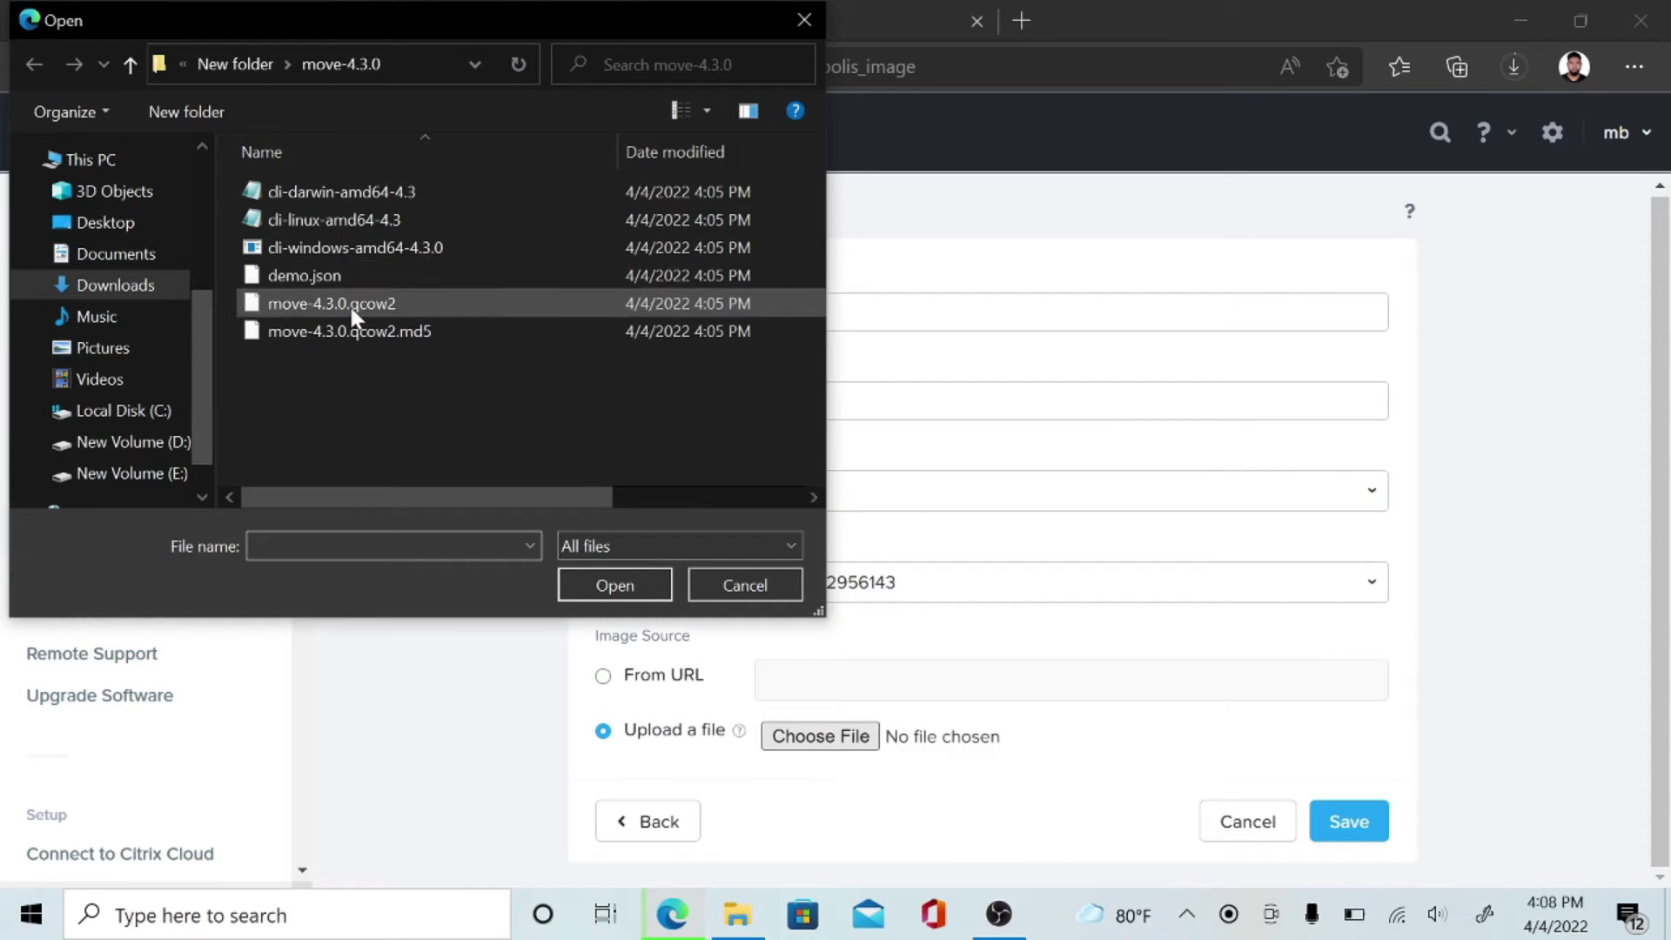
pyautogui.moveTo(452, 494)
pyautogui.mouseDown()
pyautogui.moveTo(466, 498)
pyautogui.moveTo(423, 487)
pyautogui.mouseUp()
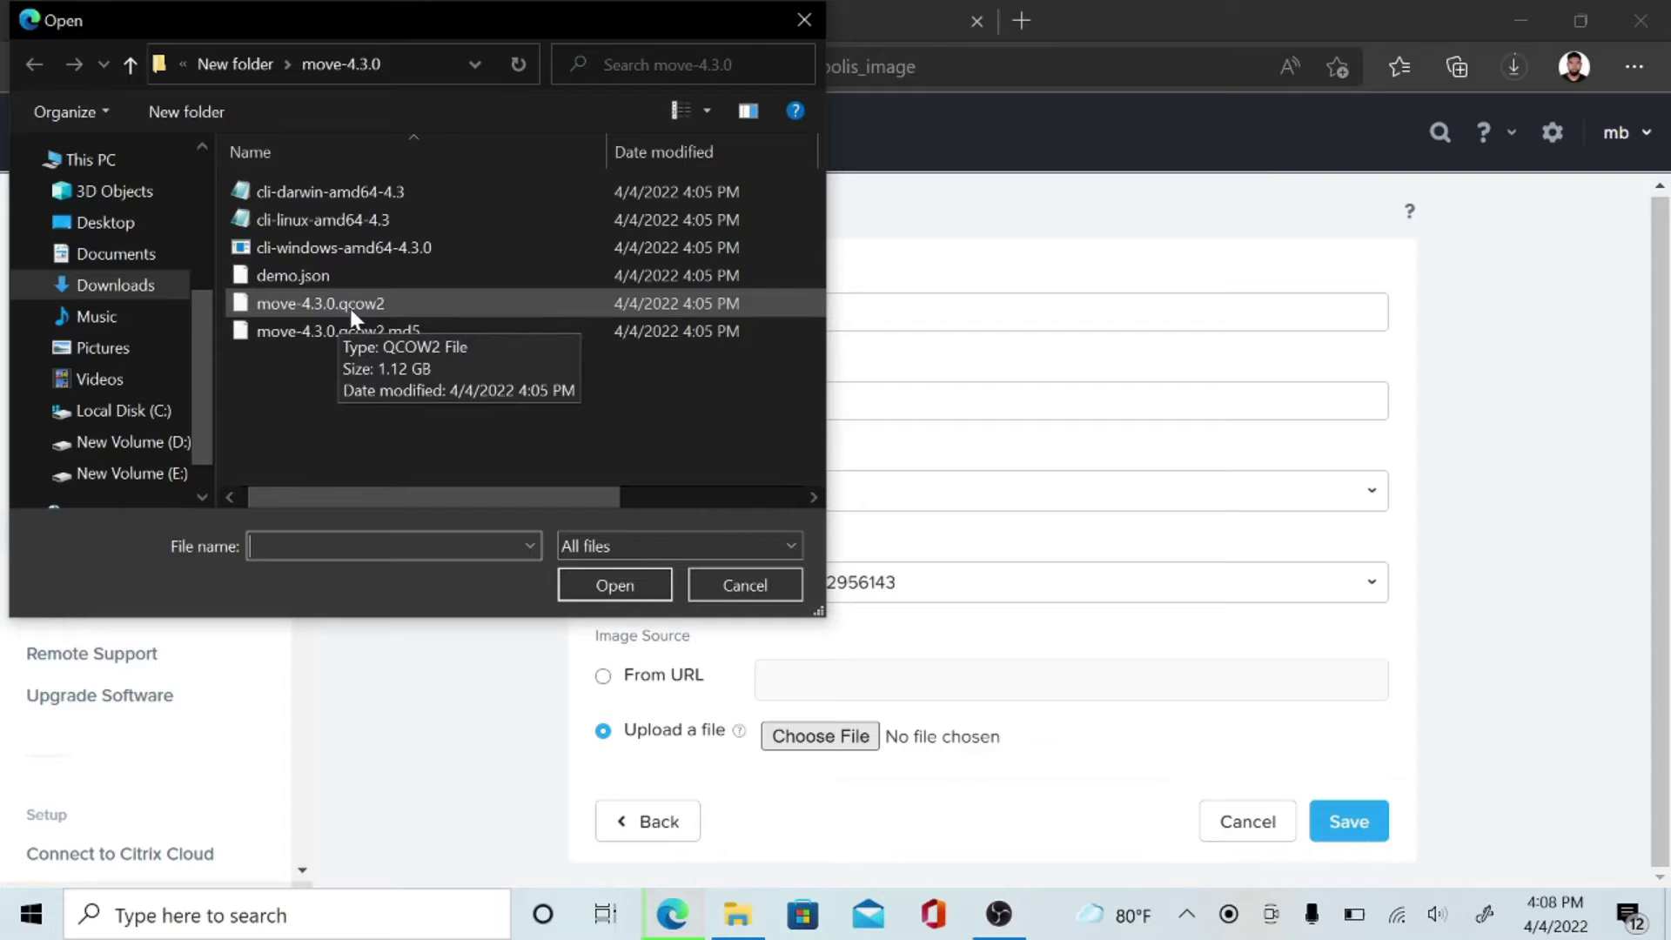
pyautogui.moveTo(384, 491)
pyautogui.mouseDown()
pyautogui.moveTo(436, 489)
pyautogui.moveTo(377, 476)
pyautogui.mouseUp()
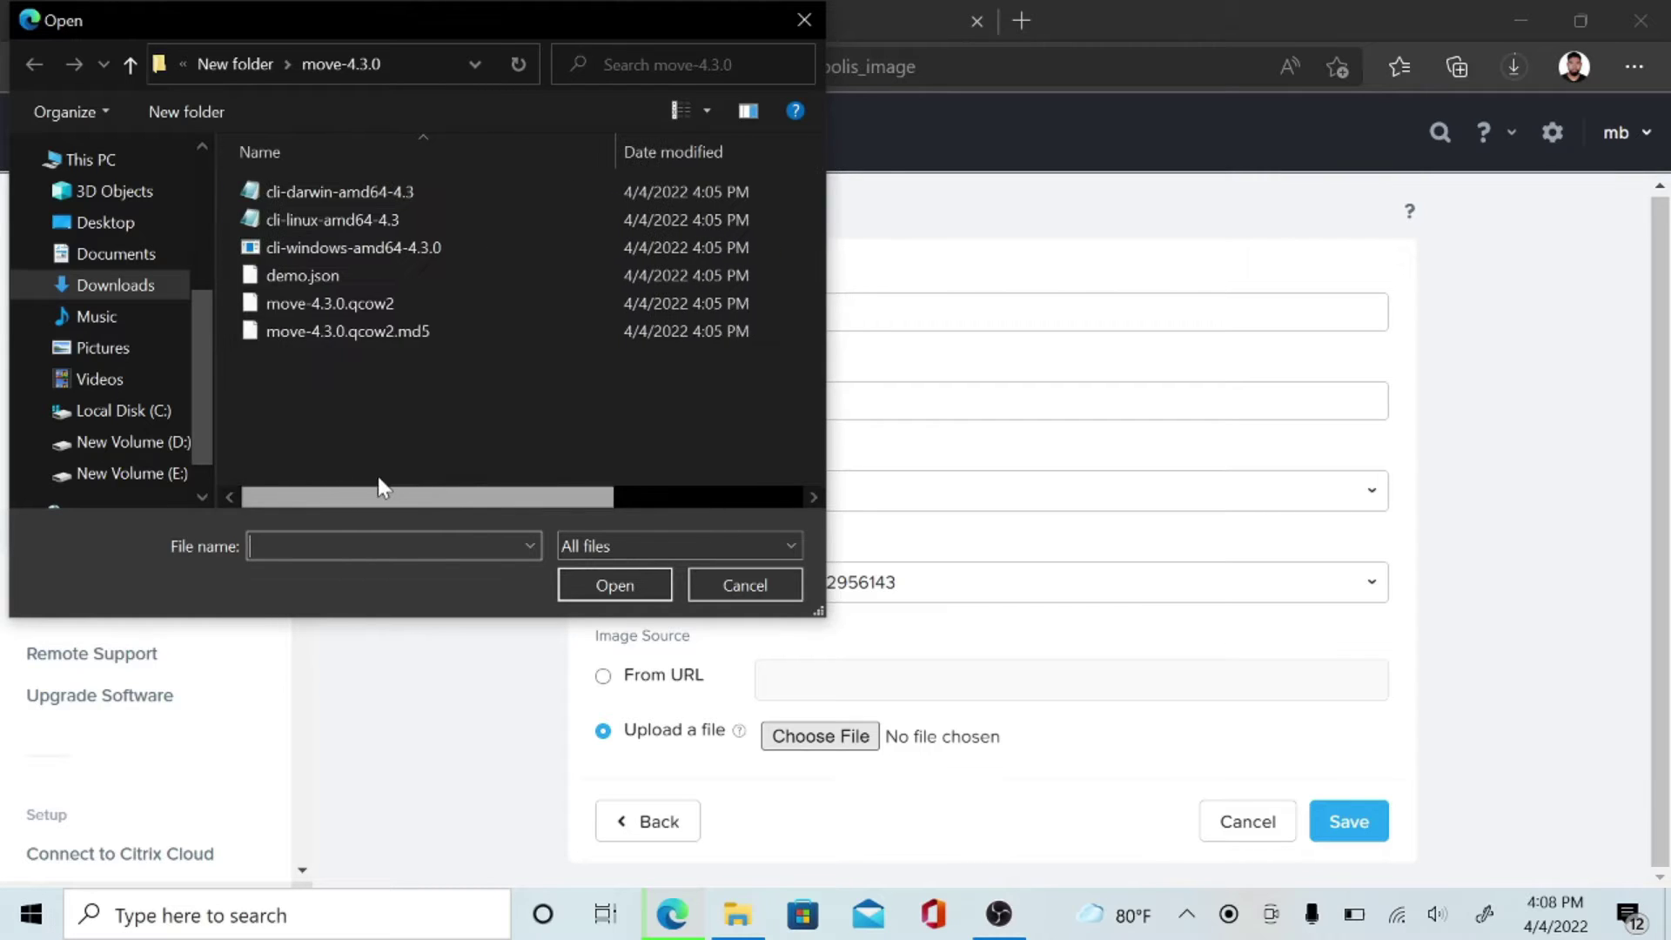
pyautogui.click(385, 299)
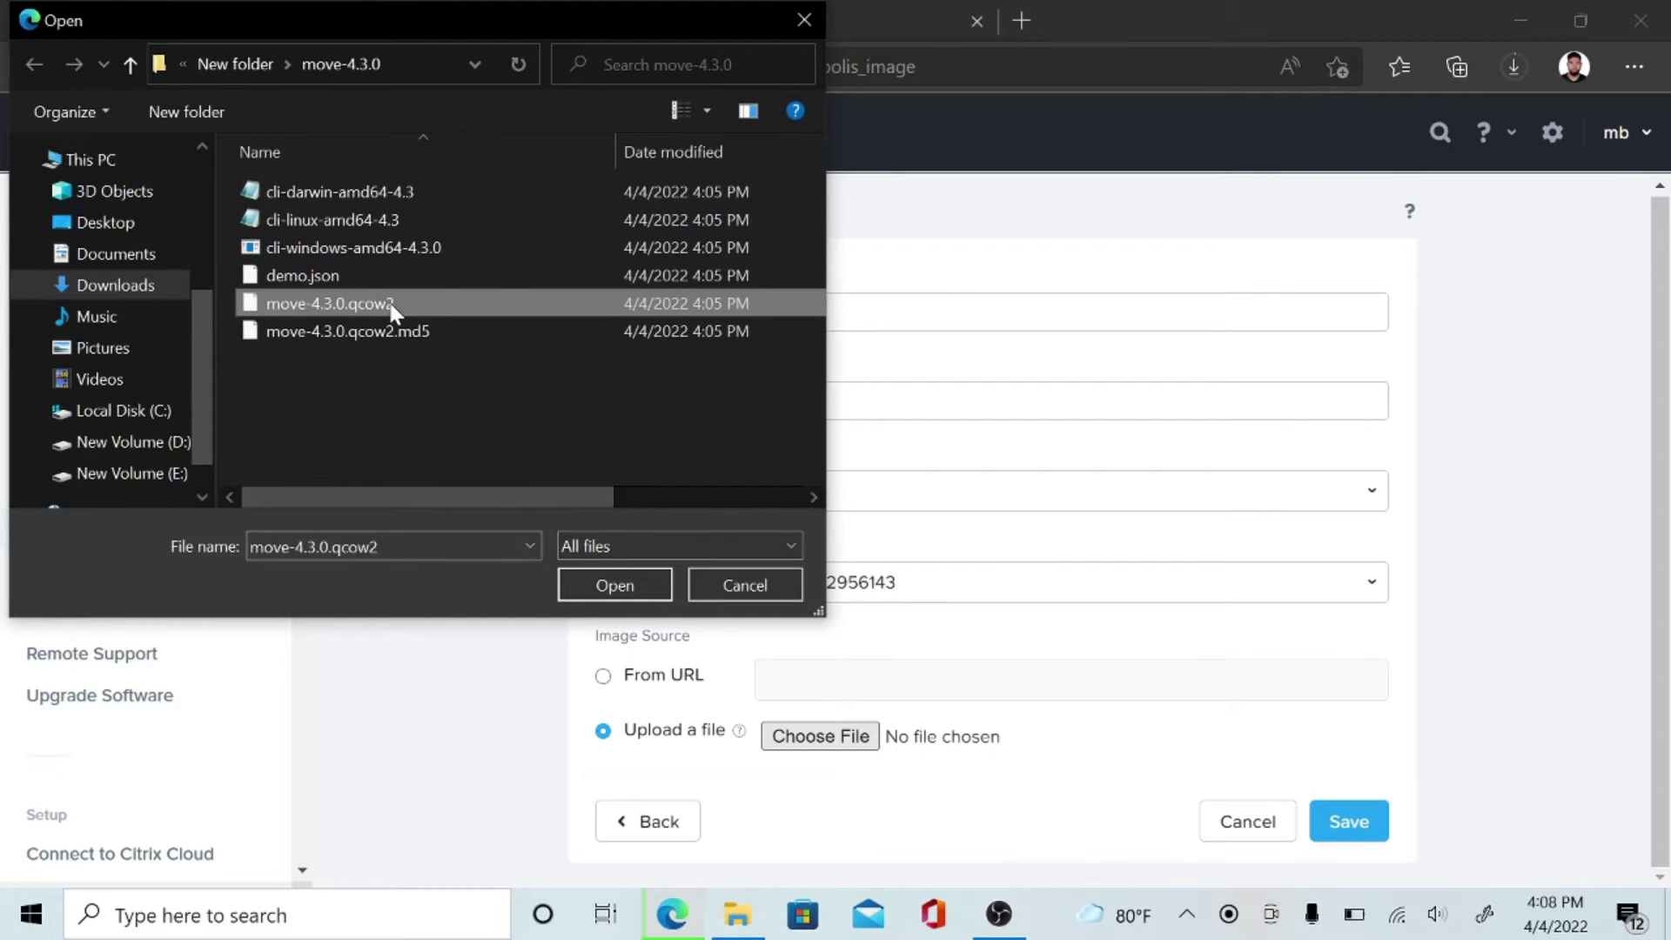
pyautogui.click(616, 577)
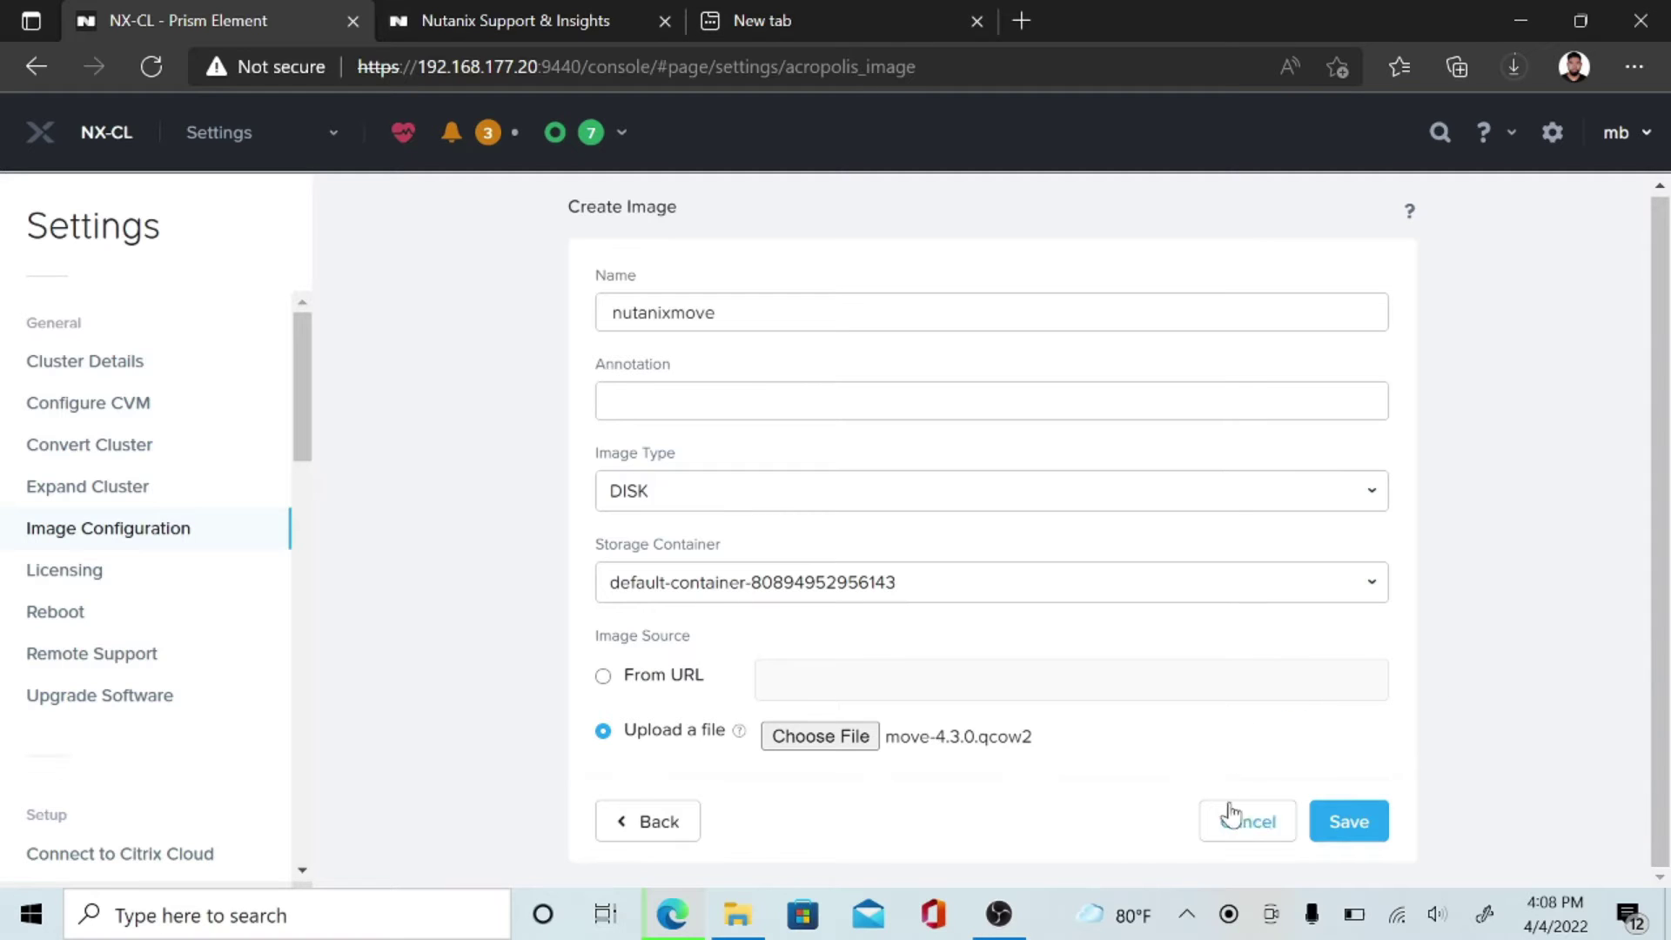
# Save the nutanixmove image to start its upload and check the recent tasks for its progress.
pyautogui.click(1346, 837)
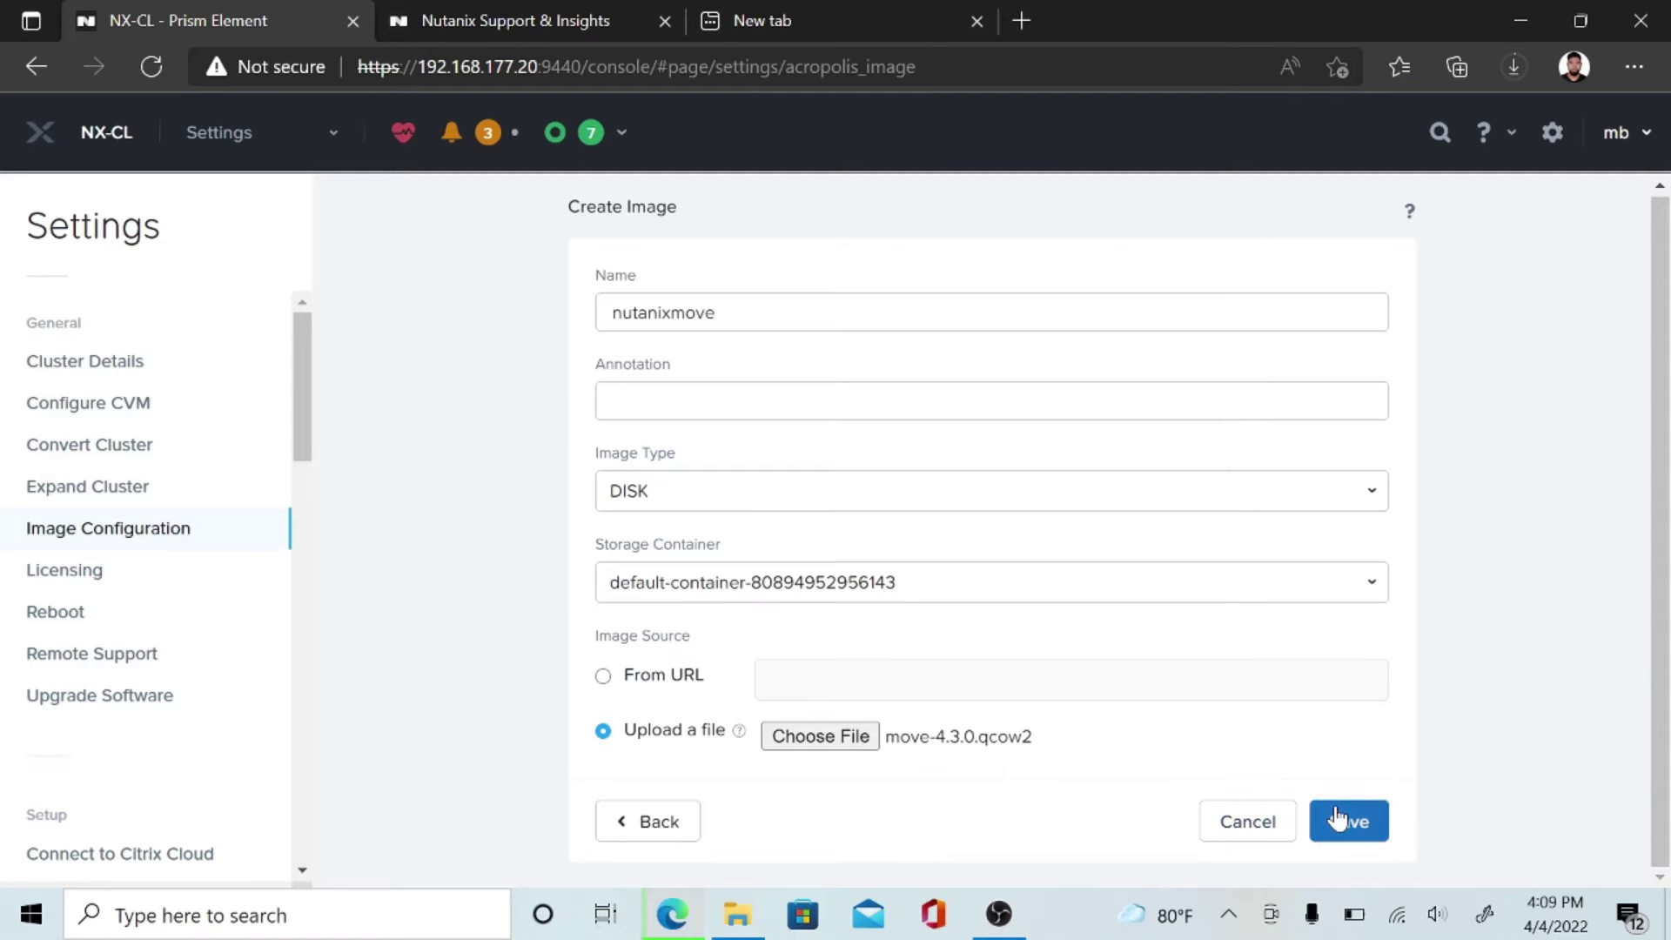
pyautogui.click(621, 135)
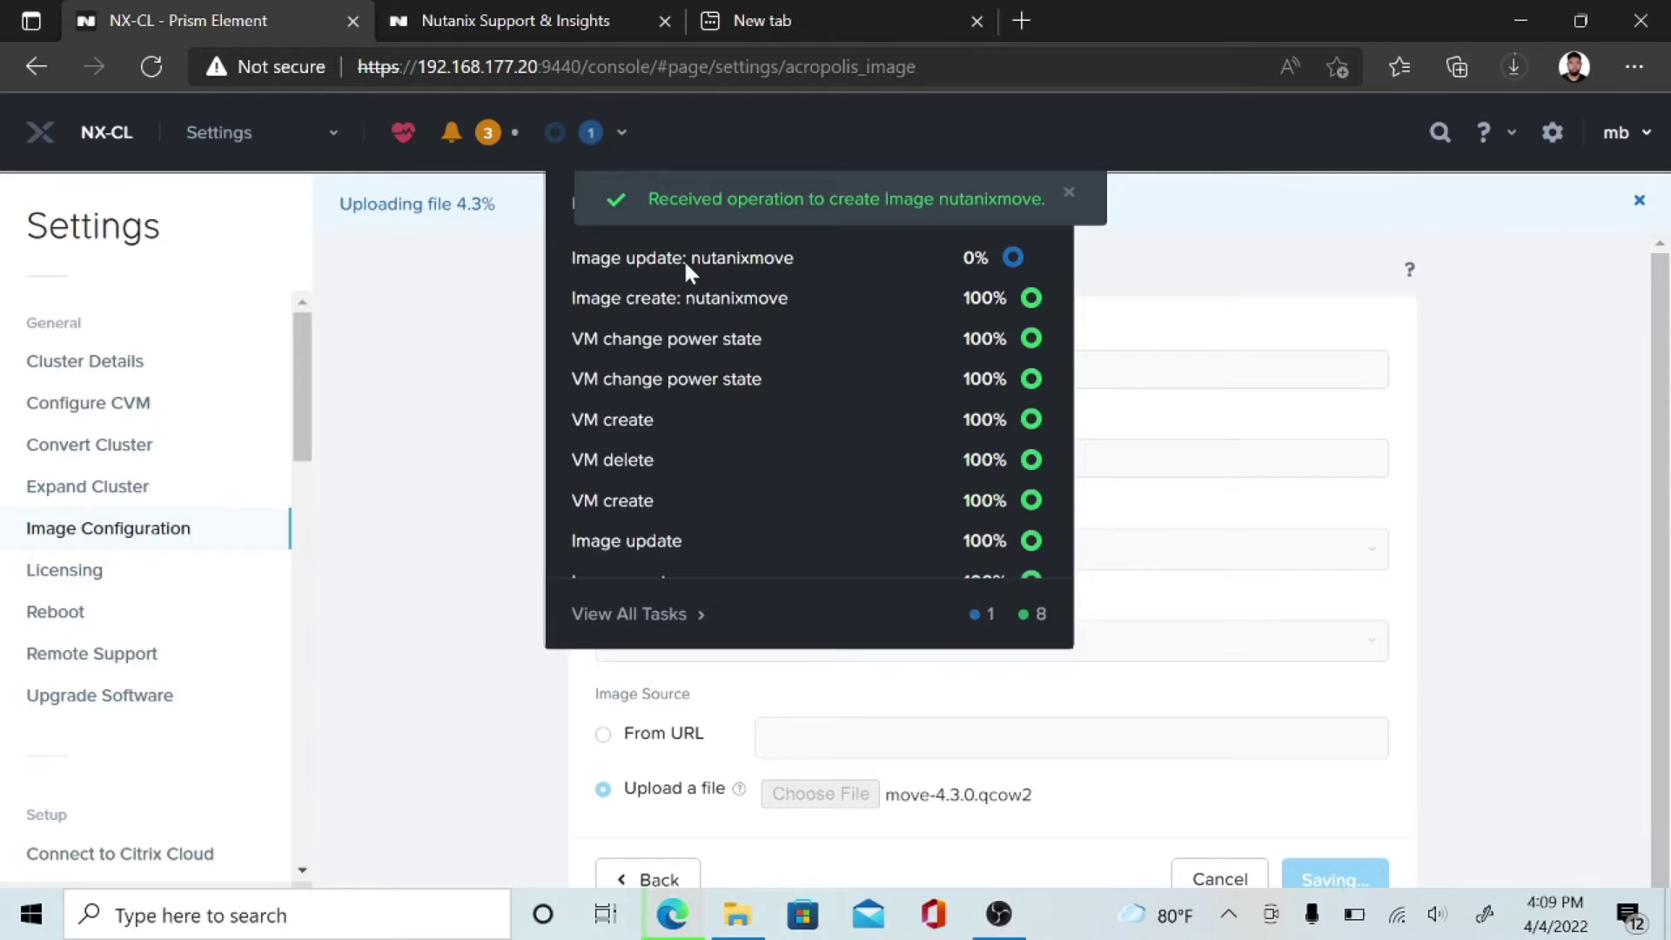
pyautogui.click(1068, 207)
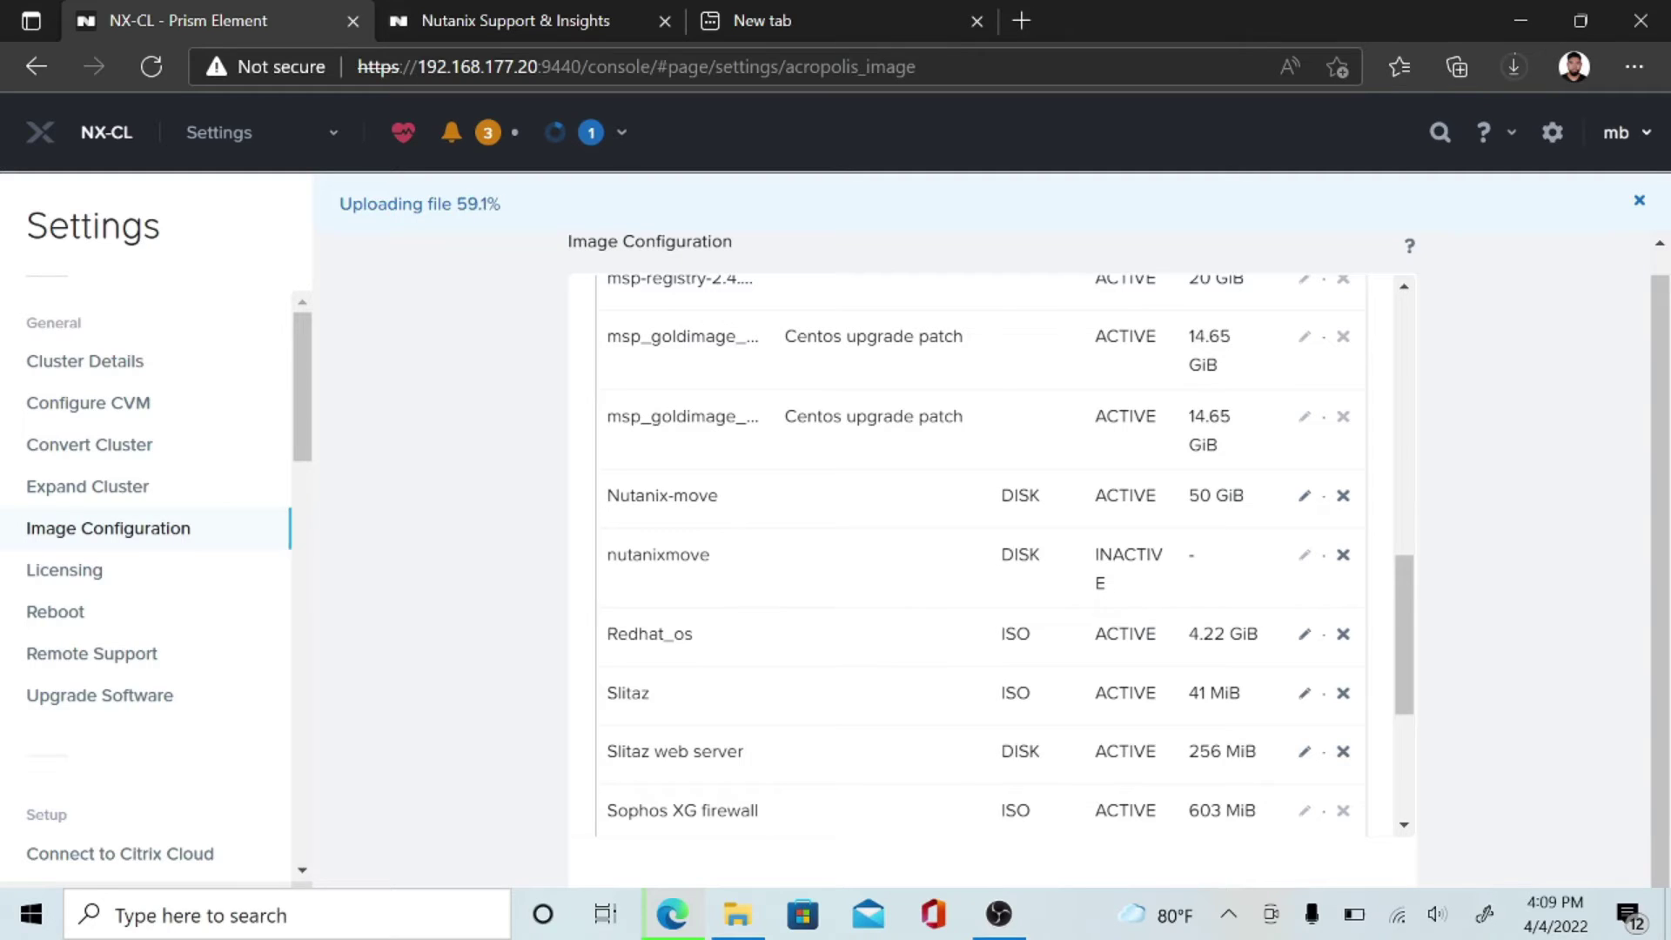
# Go to the cluster's VM table and start creating a new virtual machine named movevm1.
pyautogui.moveTo(1404, 627); pyautogui.dragTo(1410, 535)
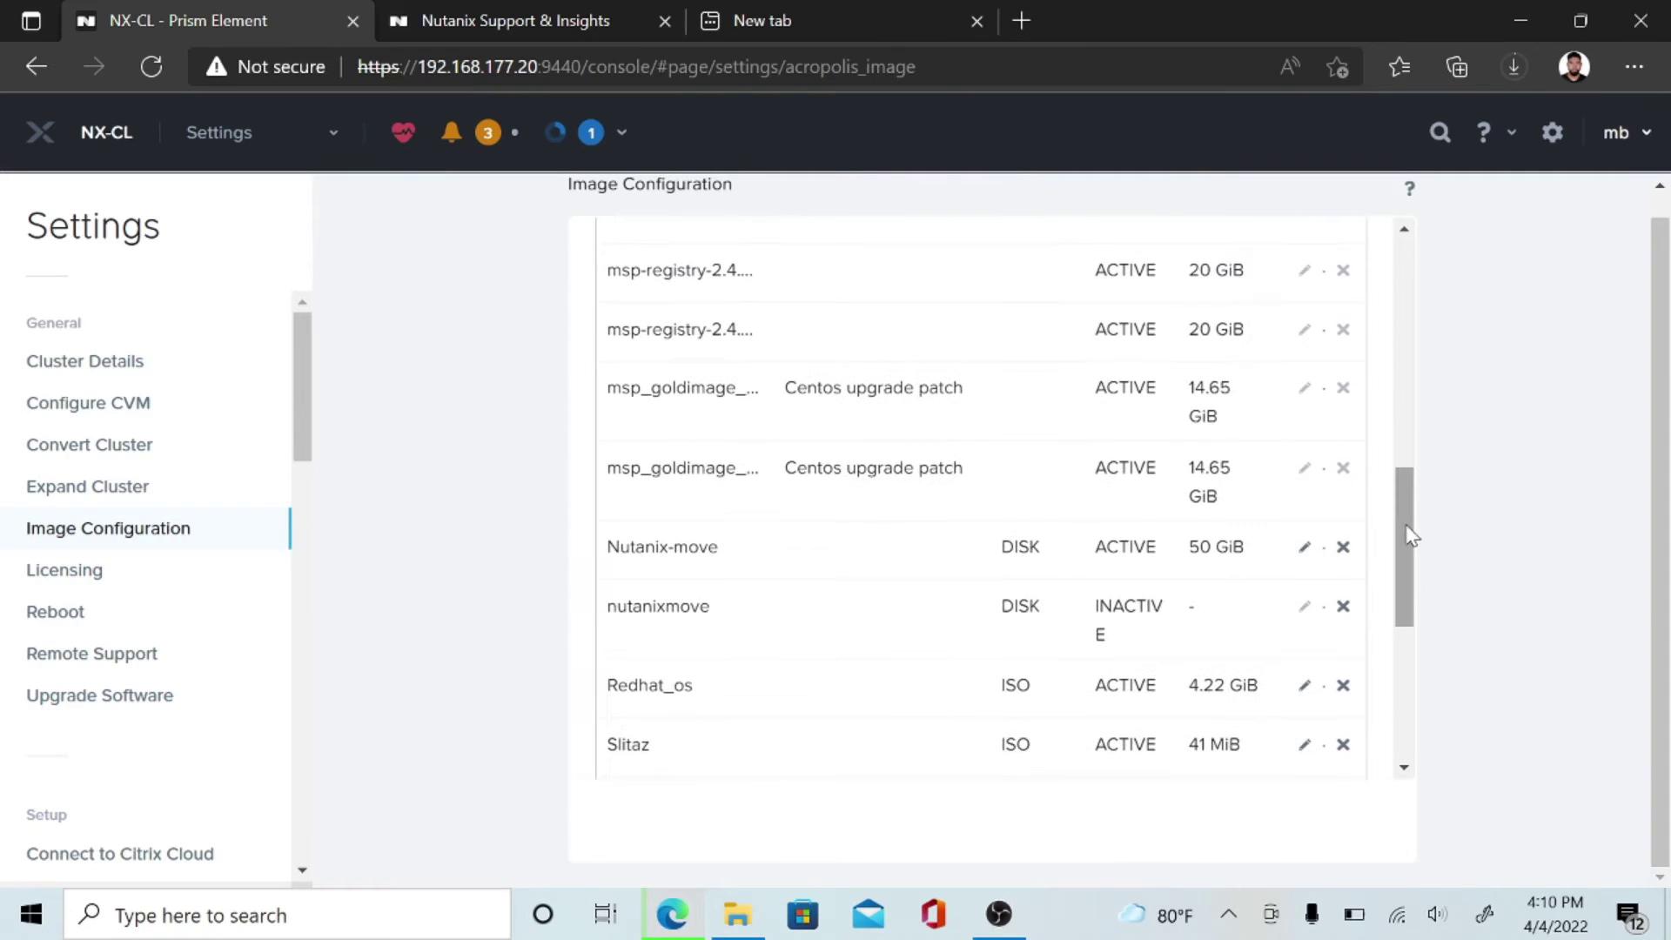
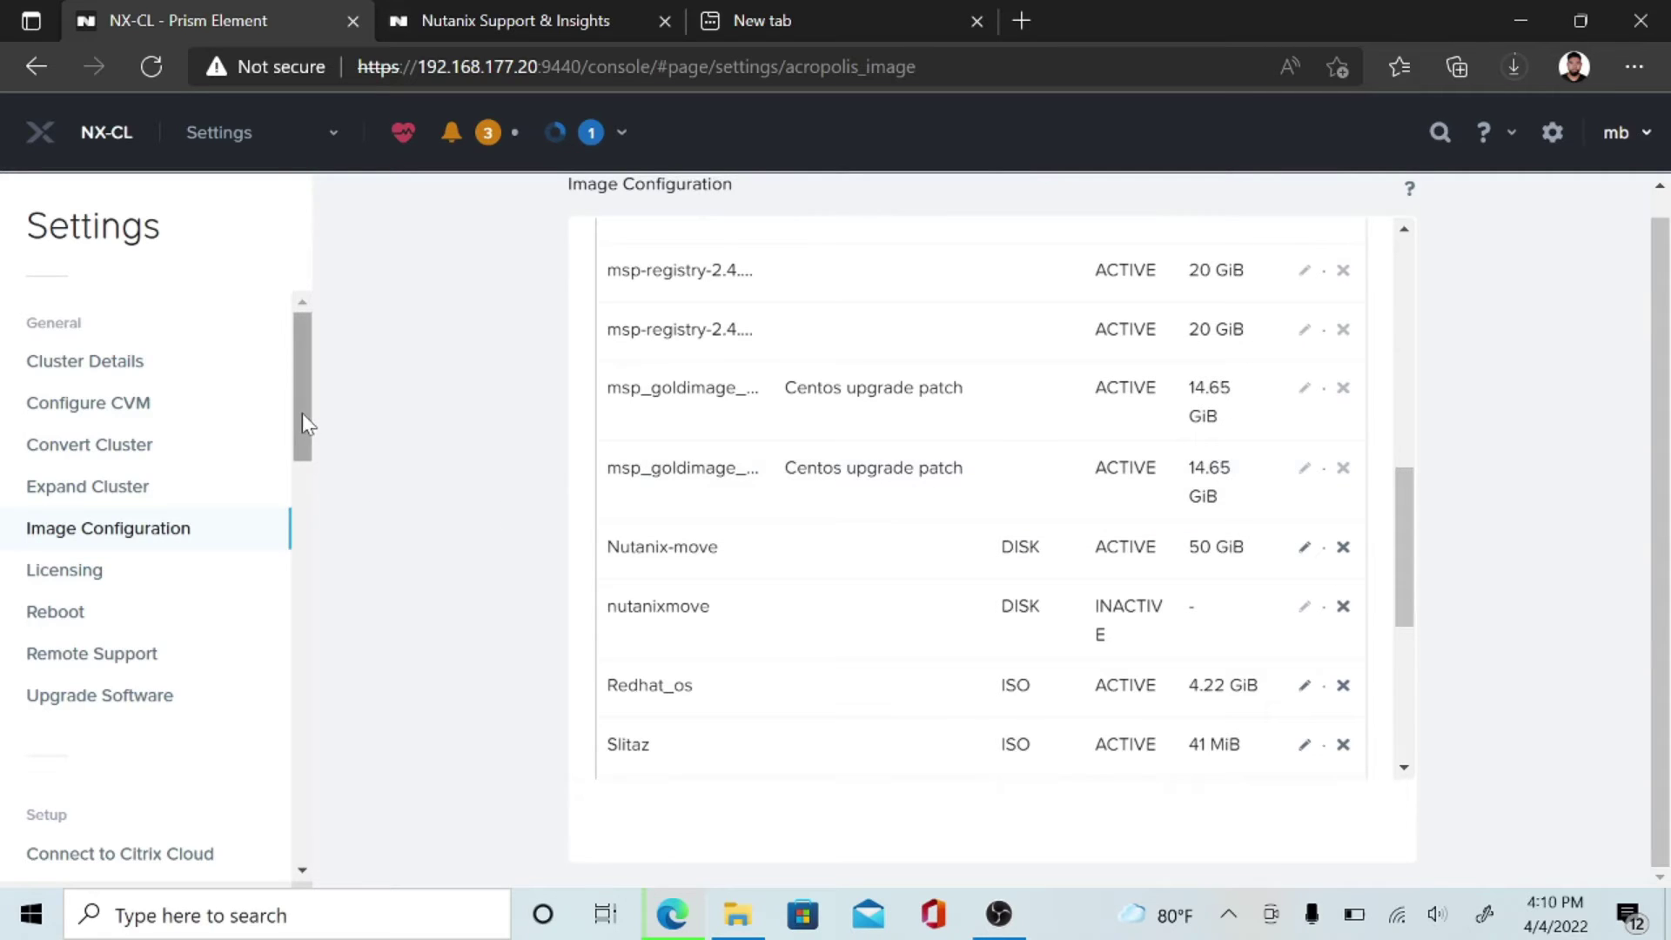
pyautogui.click(39, 135)
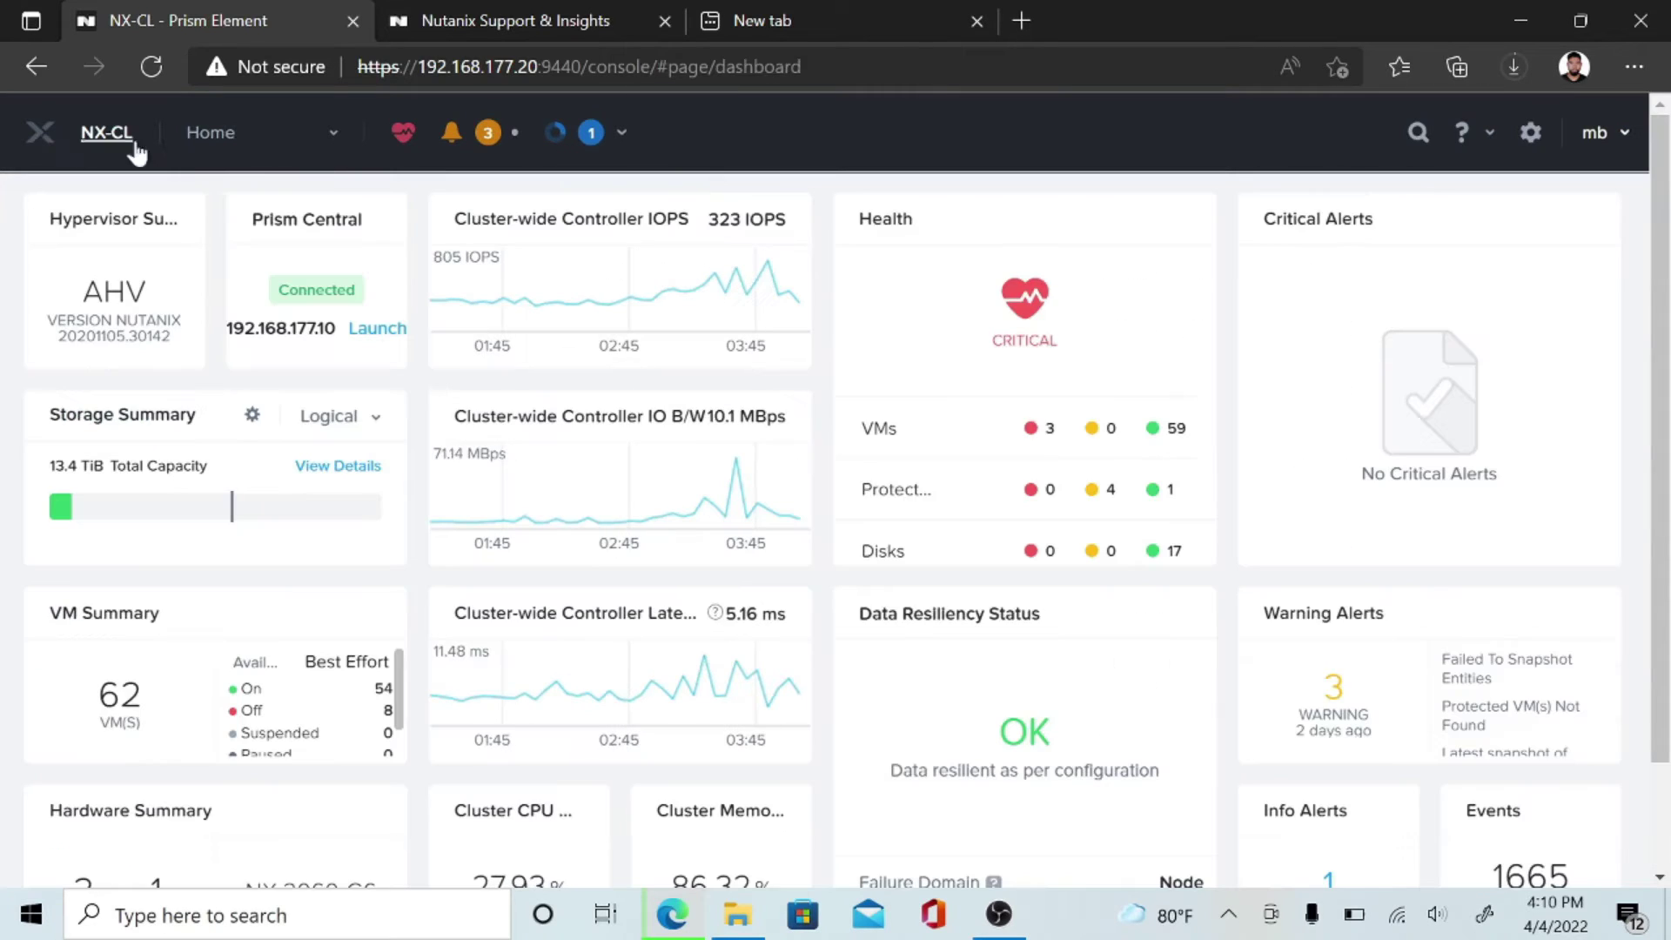
pyautogui.click(286, 152)
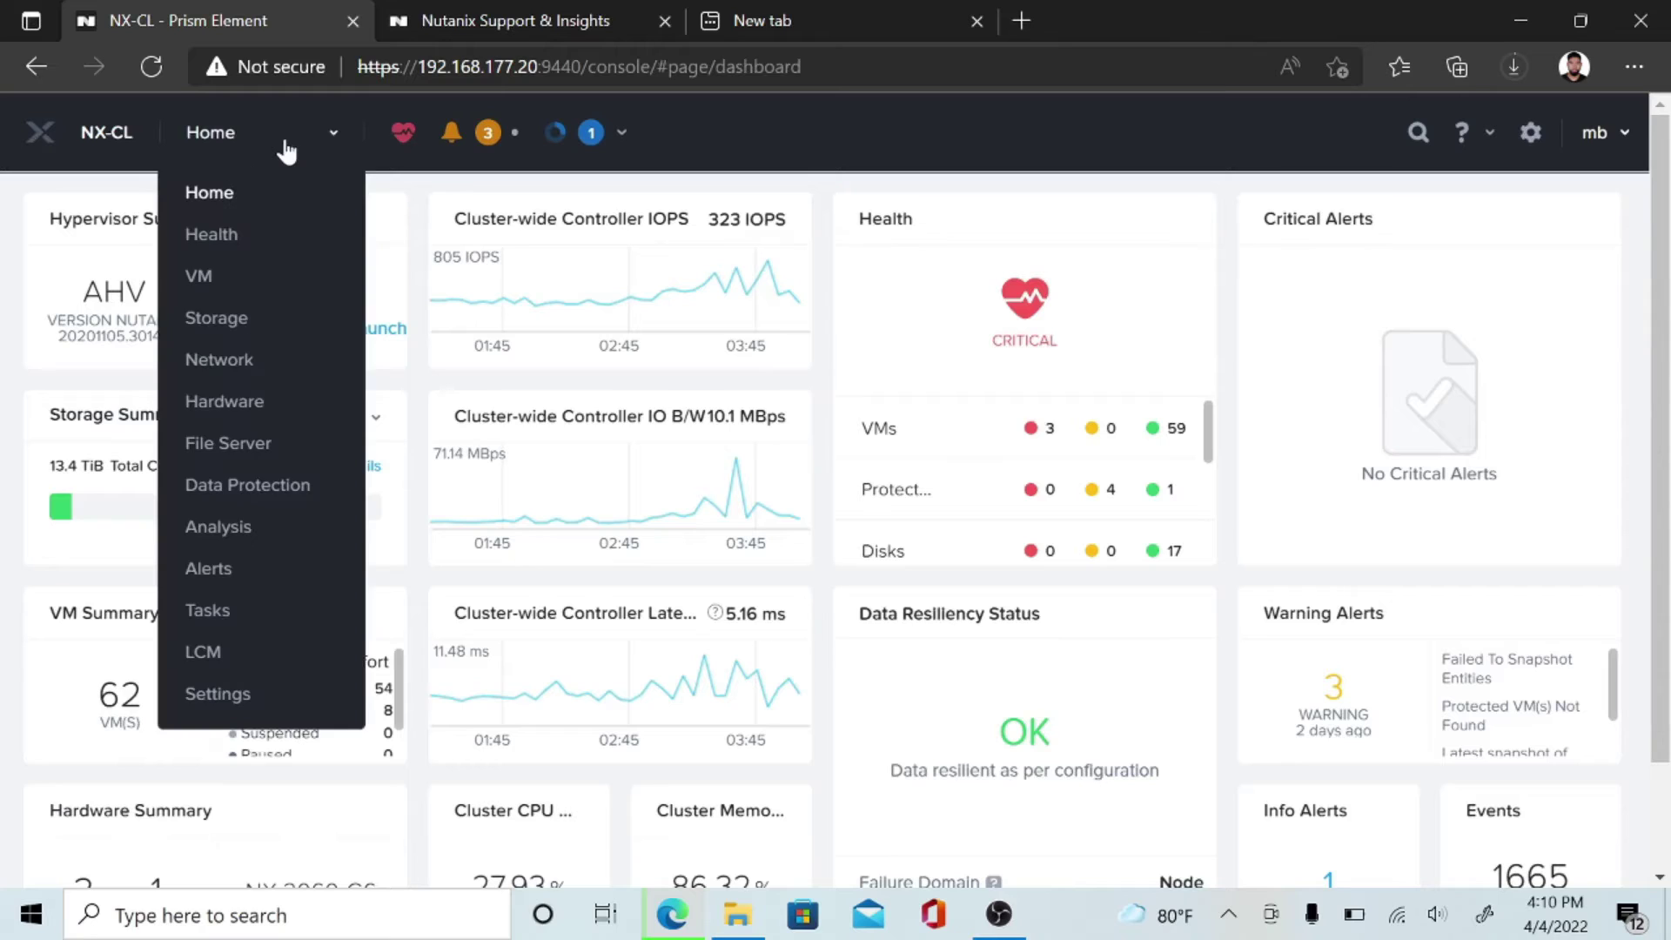
pyautogui.click(198, 276)
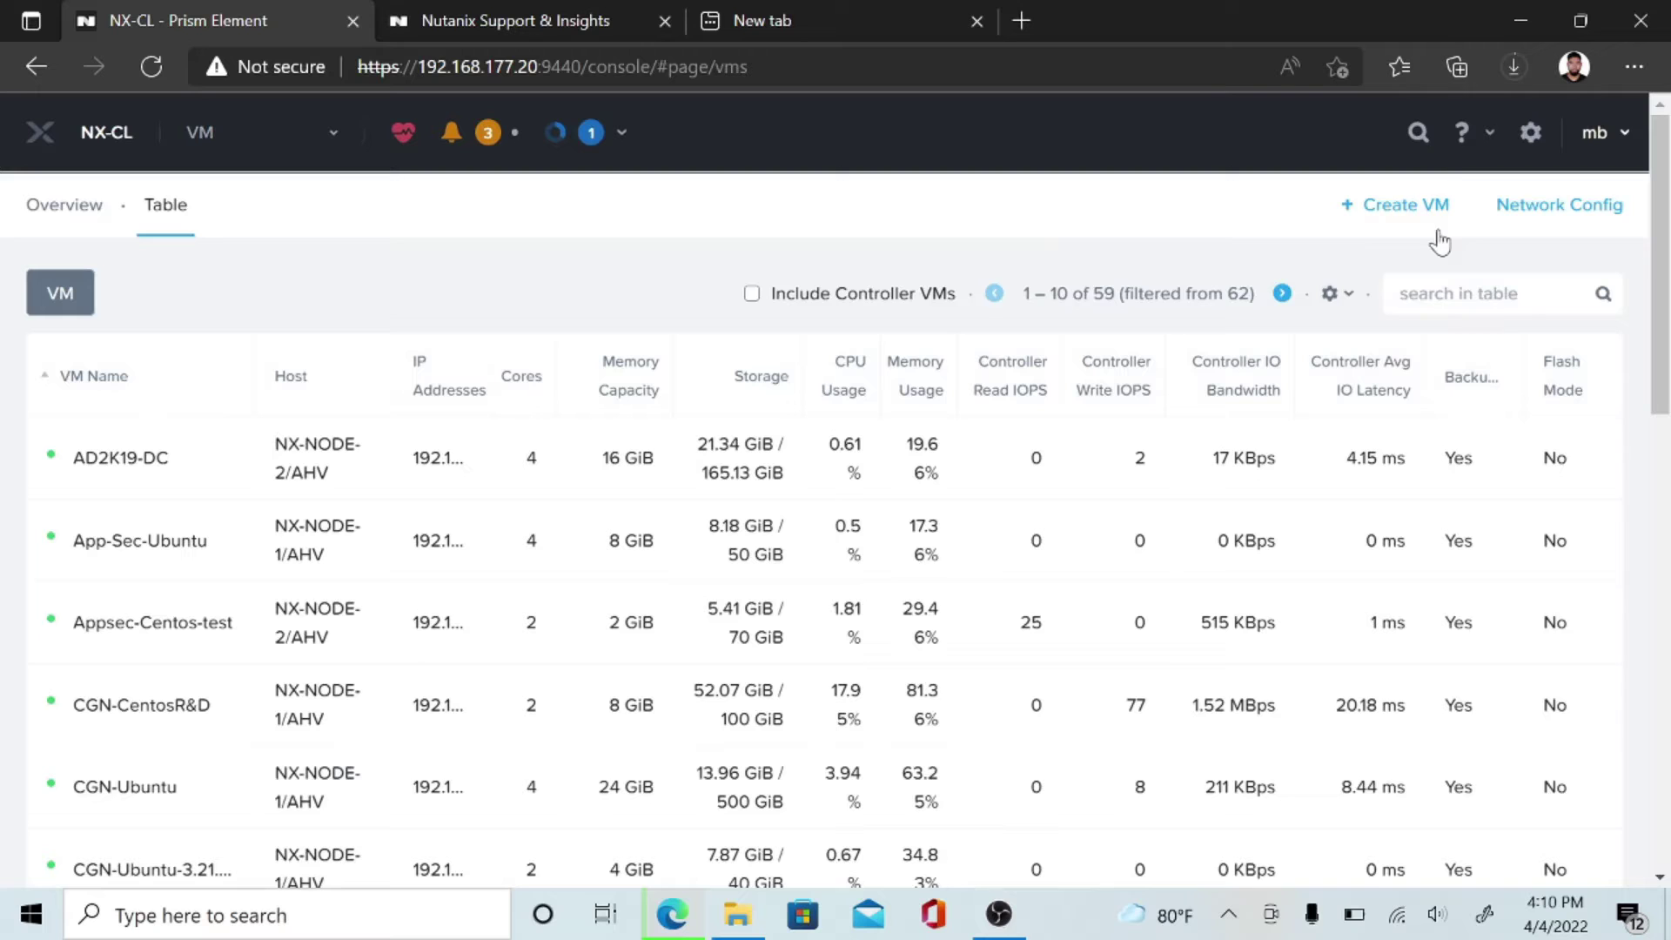
pyautogui.click(1399, 203)
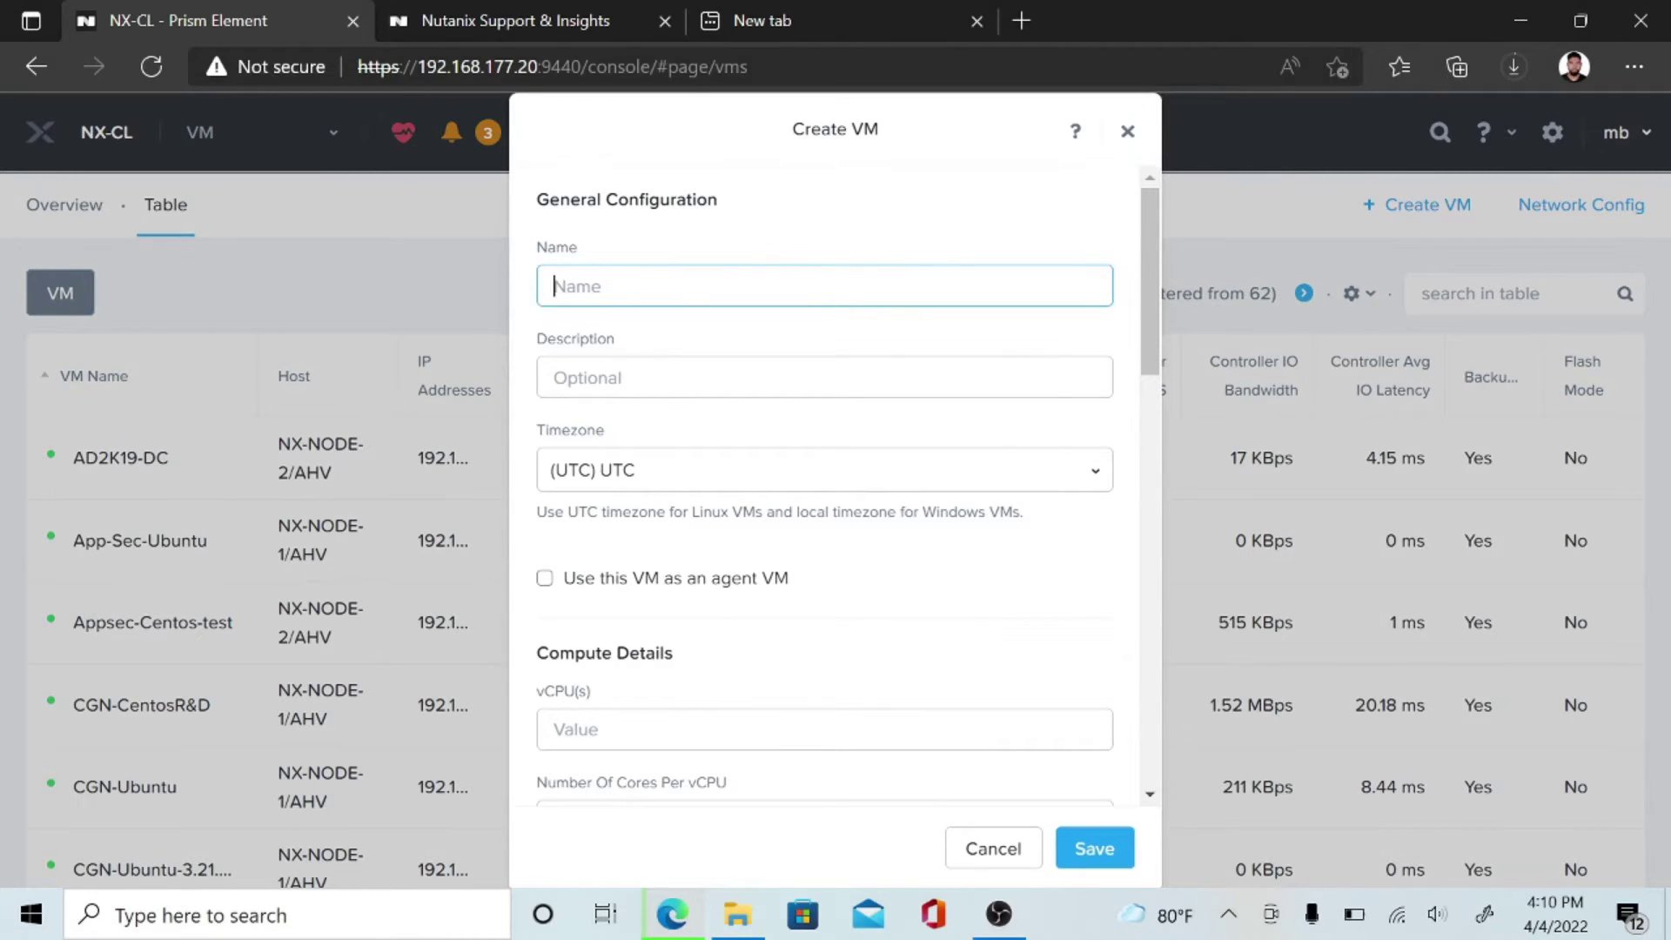
pyautogui.write('movevm1')
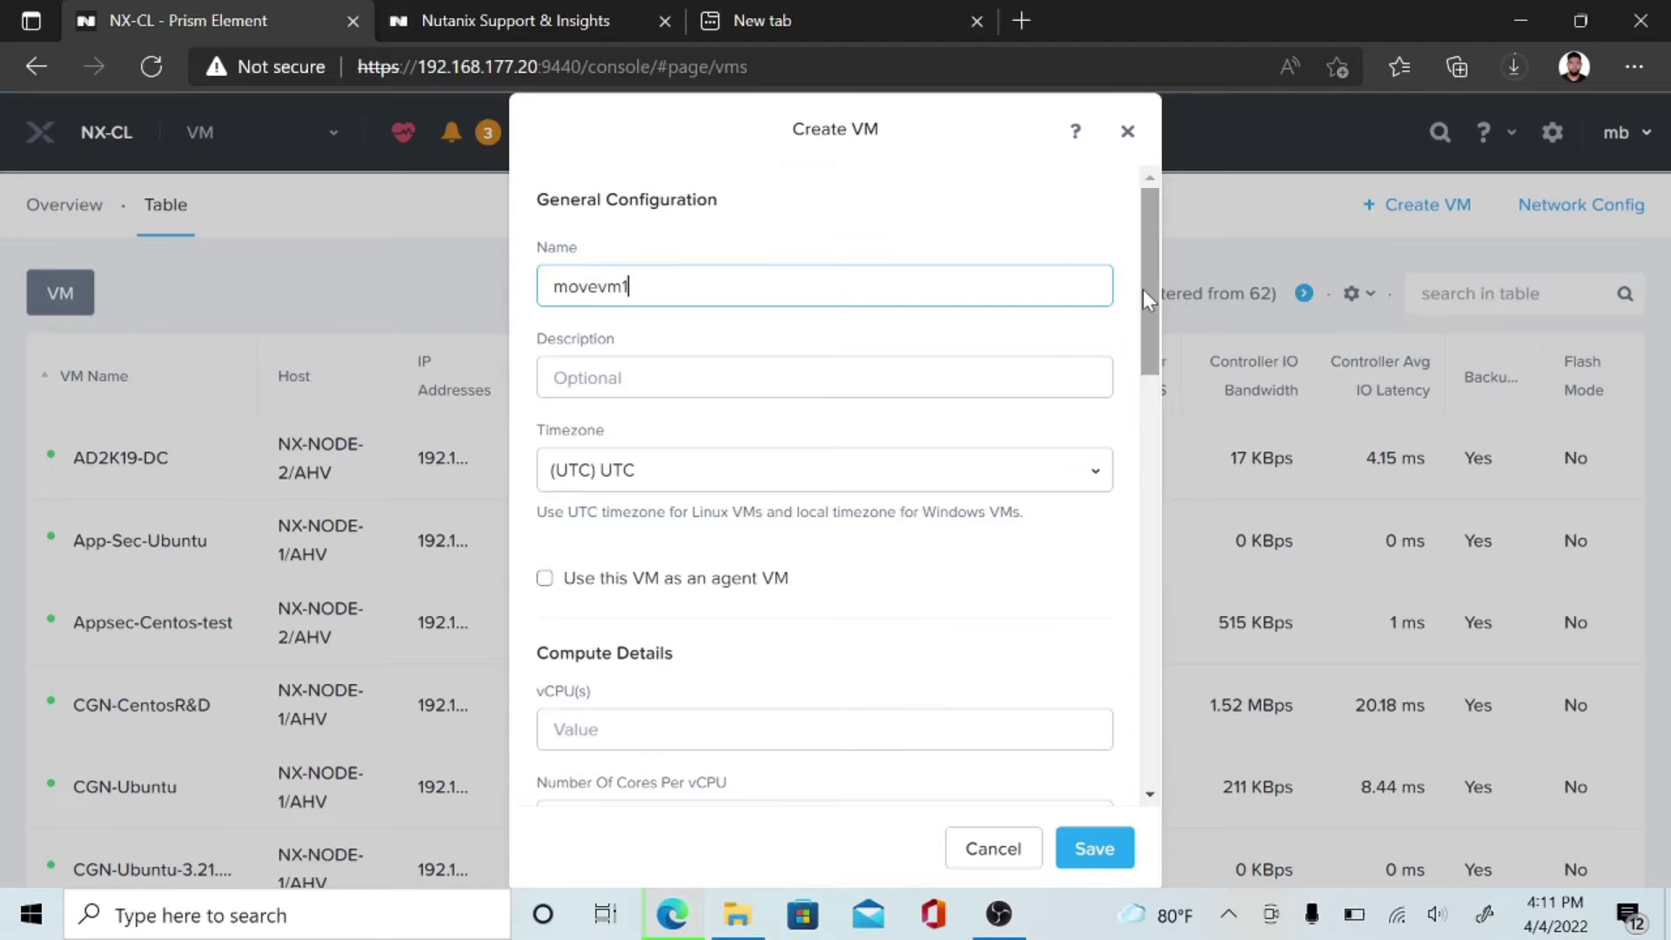
# Set the new VM's timezone to (UTC + 05:45) Asia/Katmandu.
pyautogui.scroll(-2, 1145, 300)
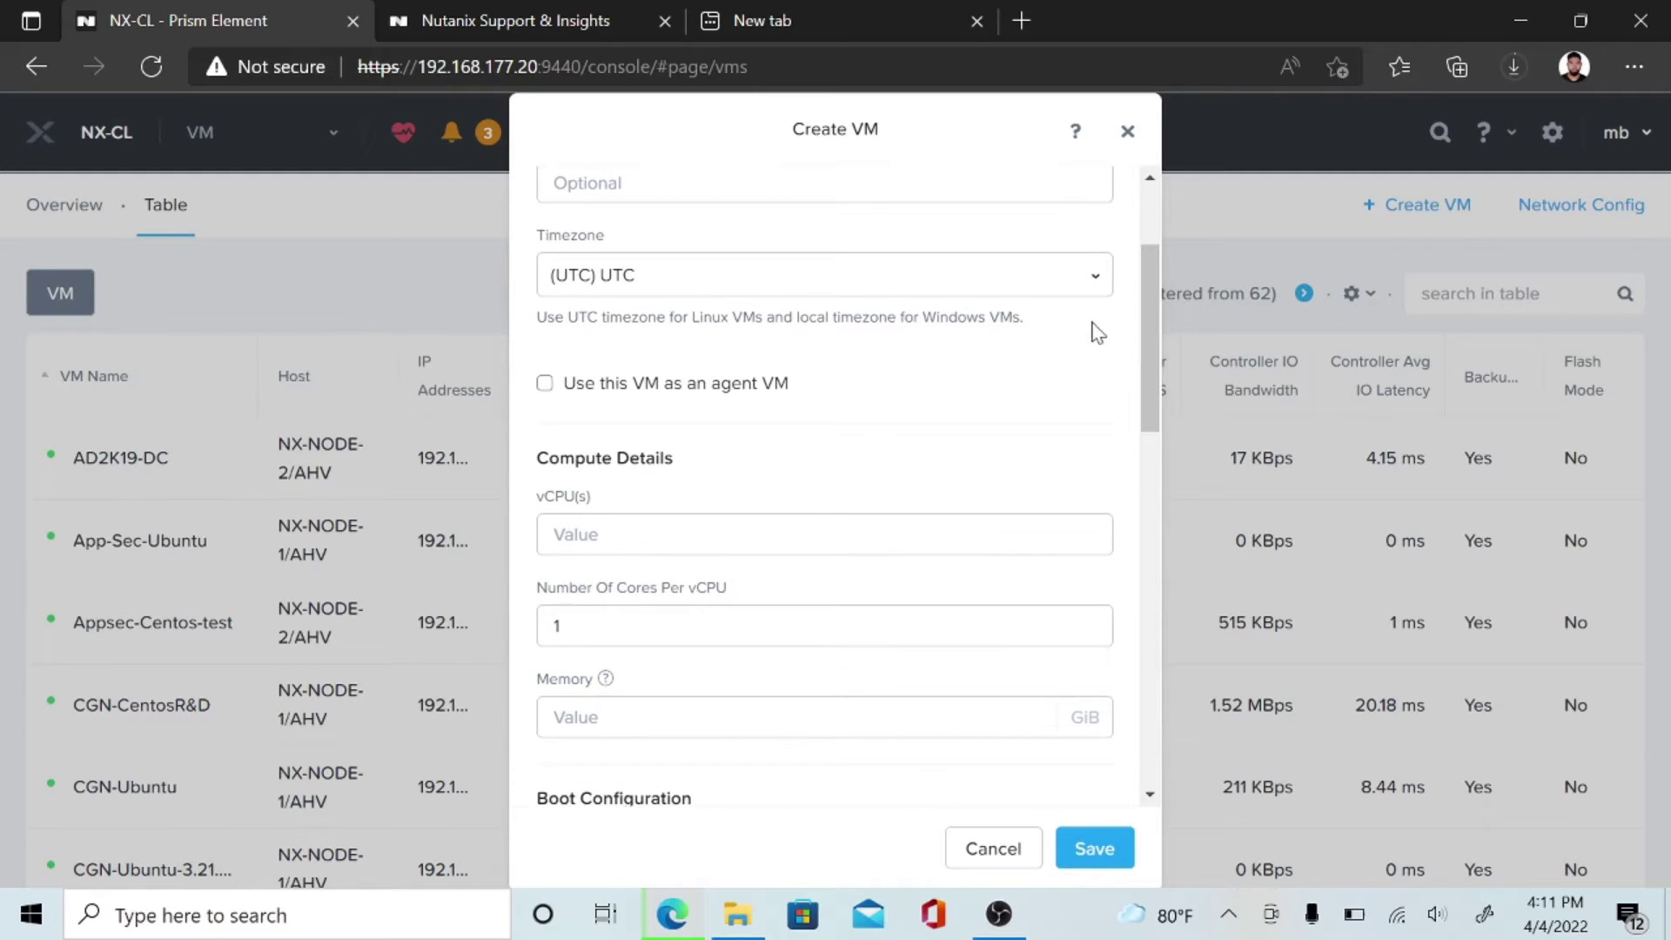
pyautogui.click(1068, 294)
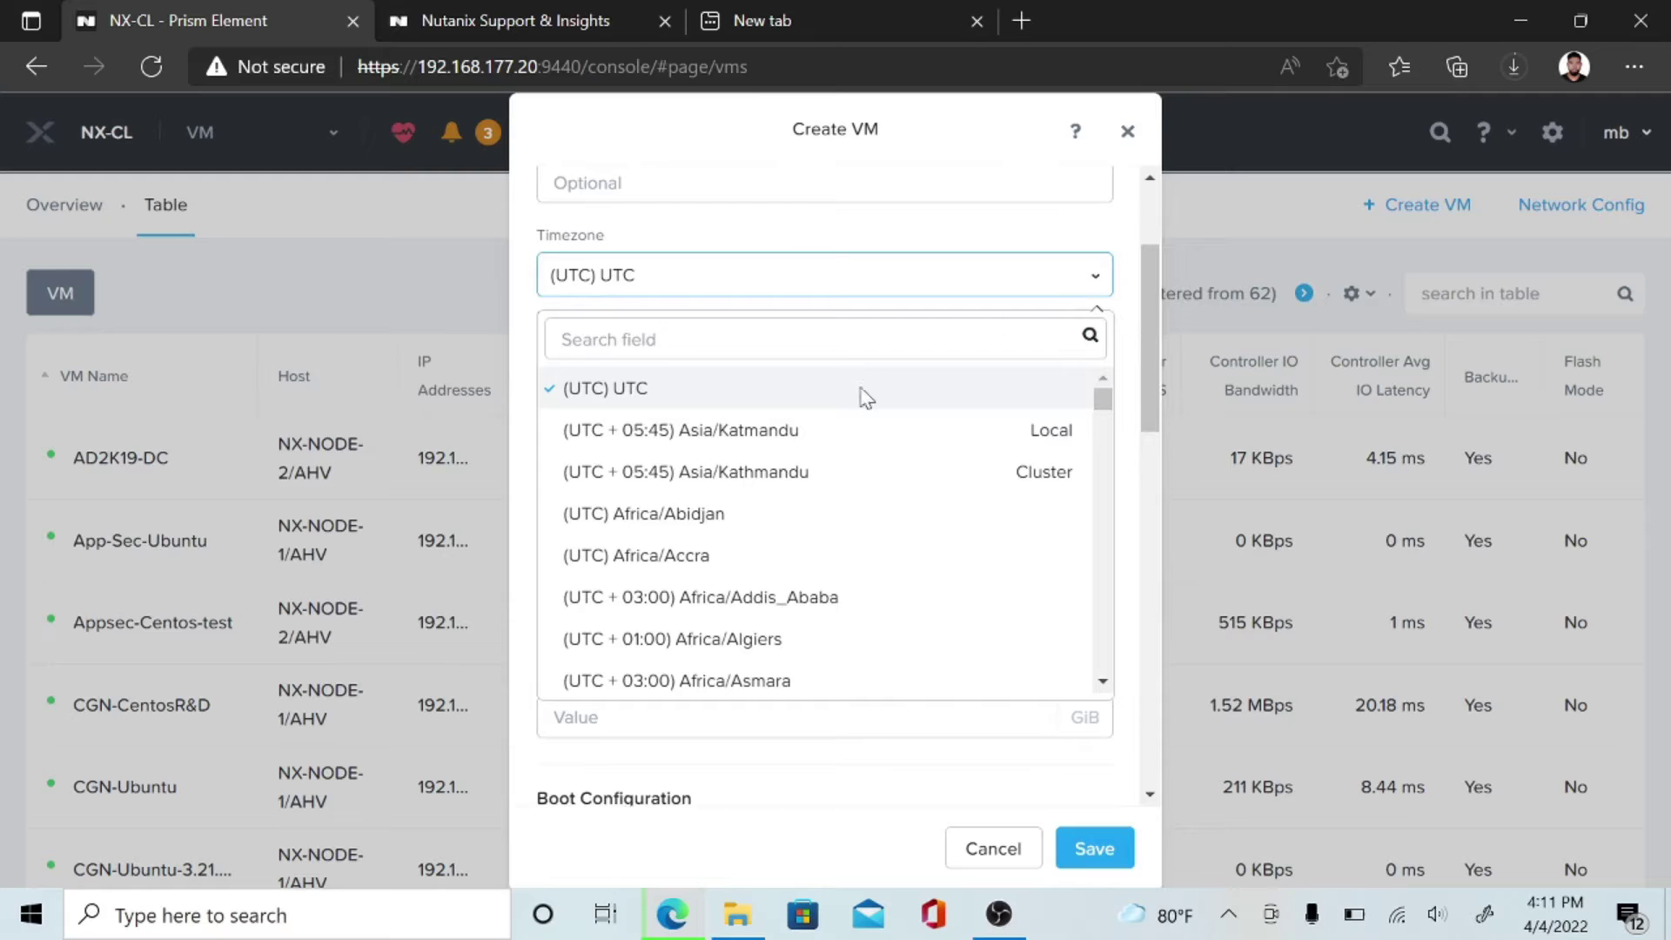
pyautogui.click(806, 433)
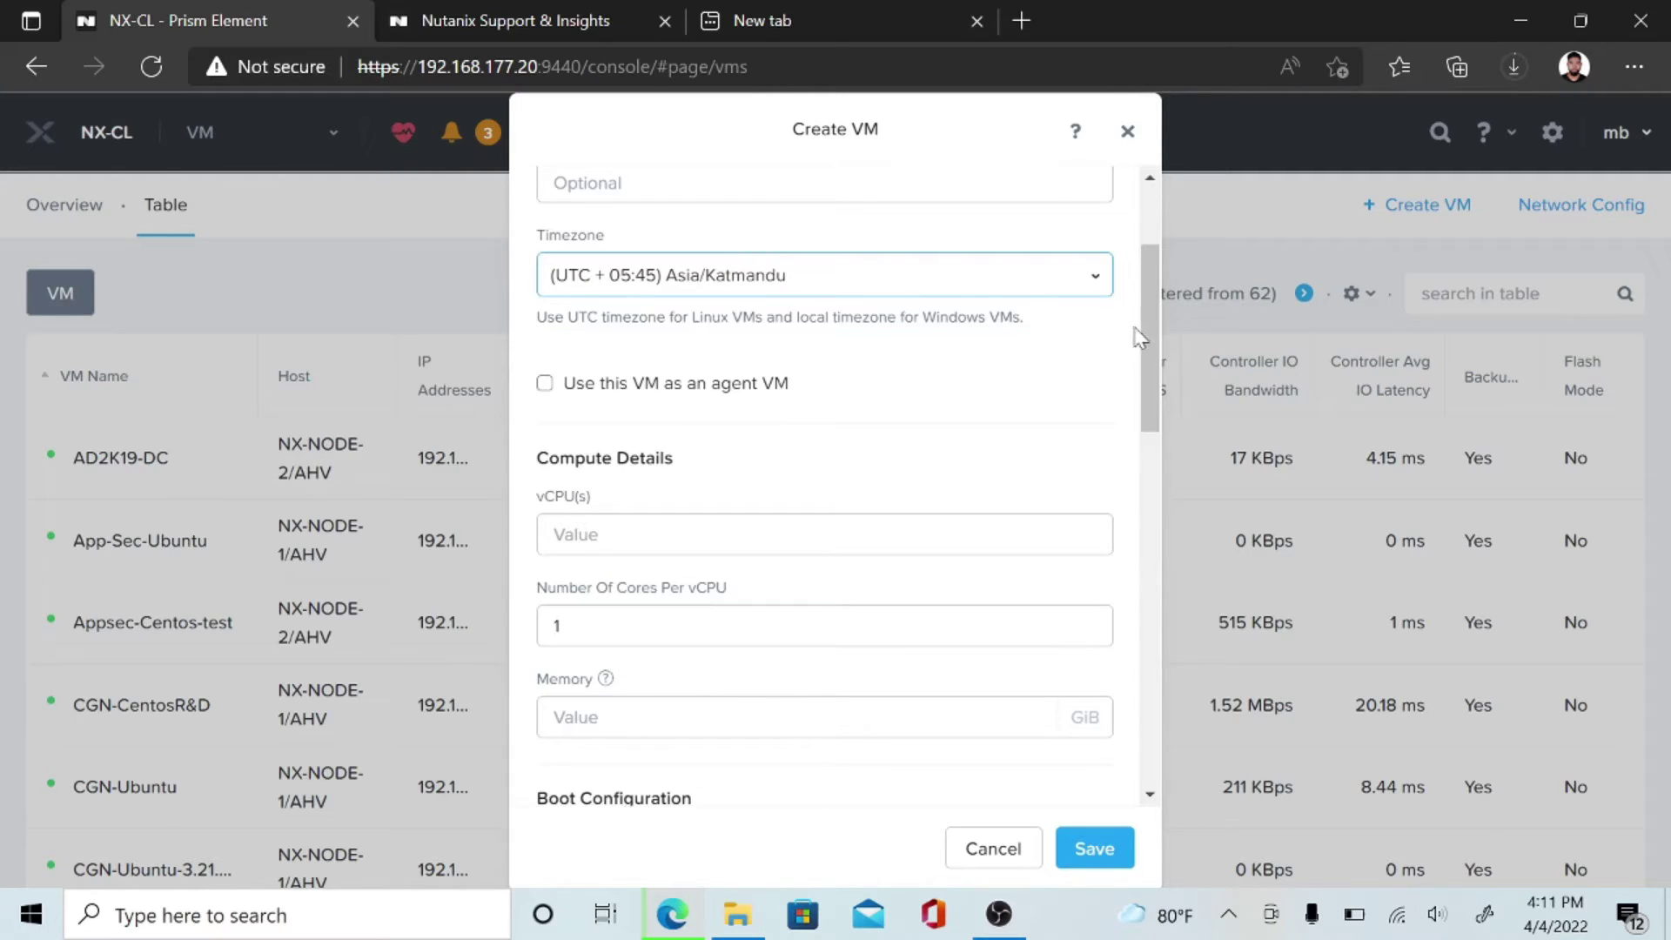
# Configure the VM's compute details with 2 vCPUs, 2 cores per vCPU and 4 GiB of memory.
pyautogui.moveTo(1152, 347)
pyautogui.mouseDown()
pyautogui.moveTo(1141, 400)
pyautogui.moveTo(1133, 362)
pyautogui.mouseUp()
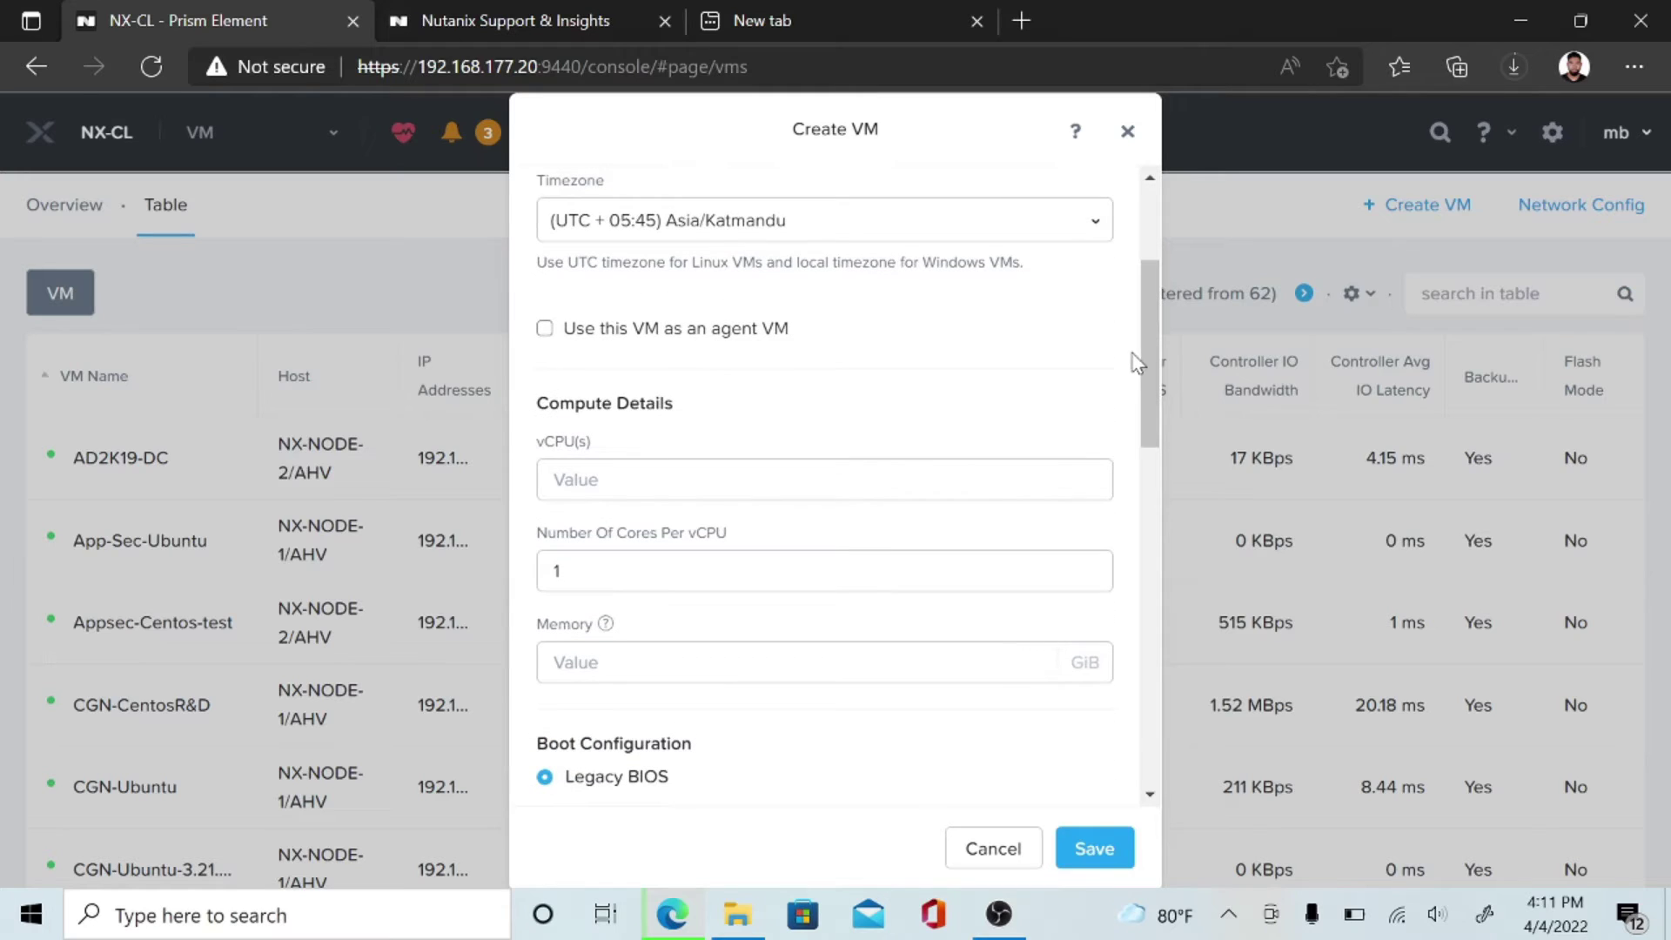
pyautogui.click(813, 479)
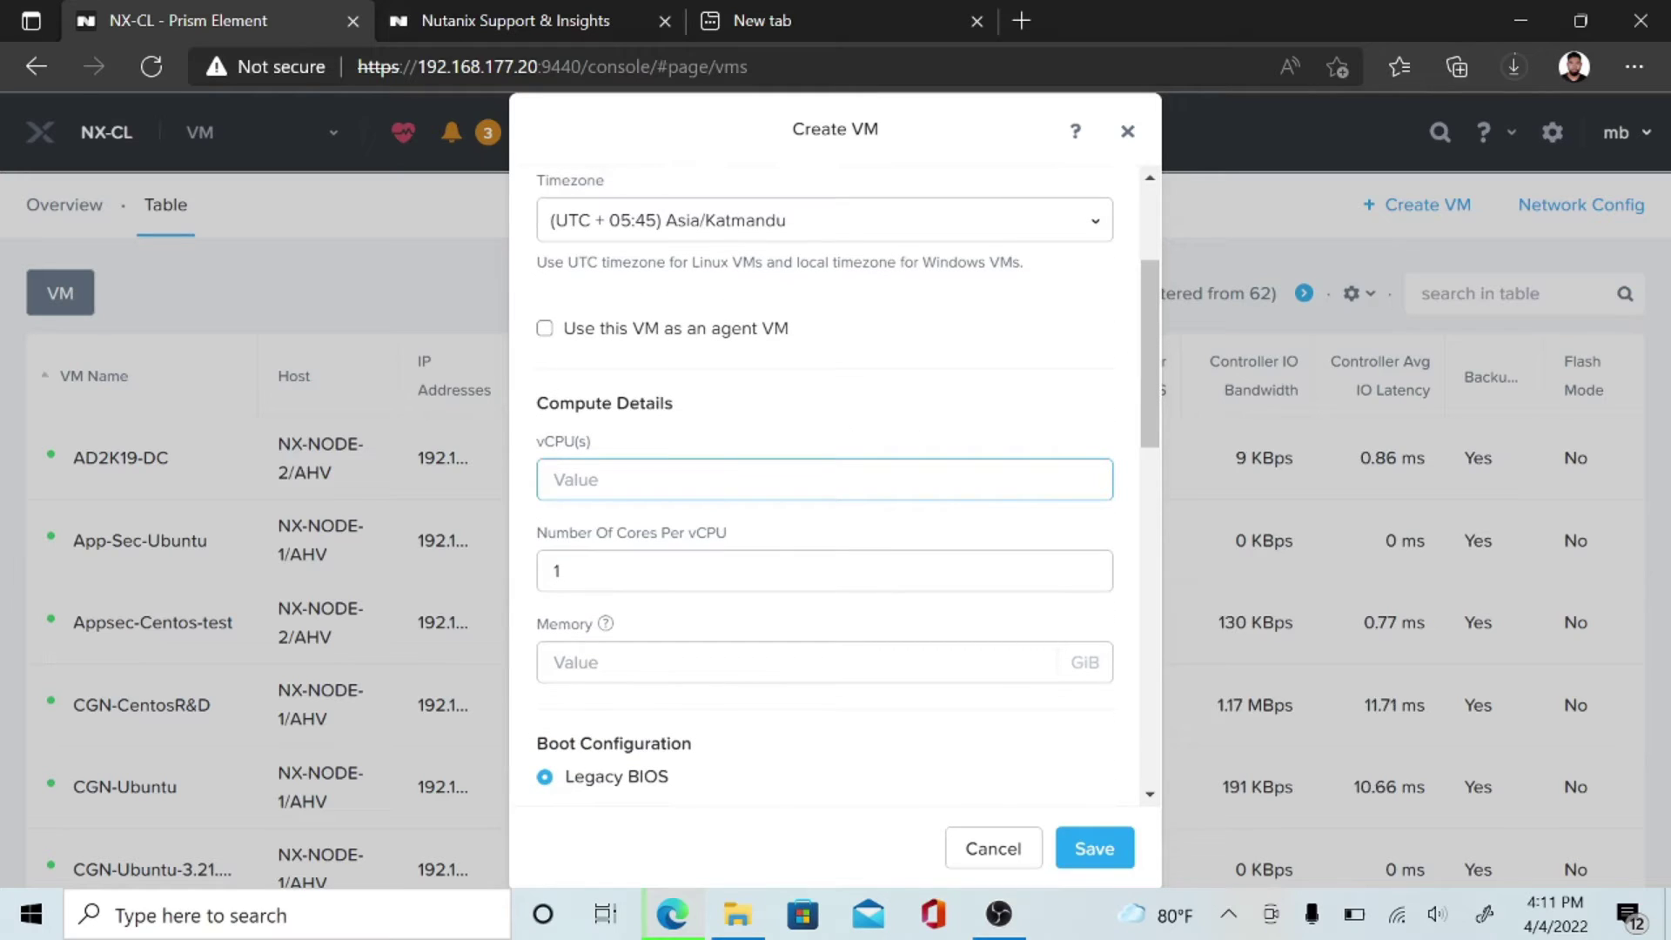
pyautogui.write('2')
pyautogui.click(818, 571)
pyautogui.press('BackSpace')
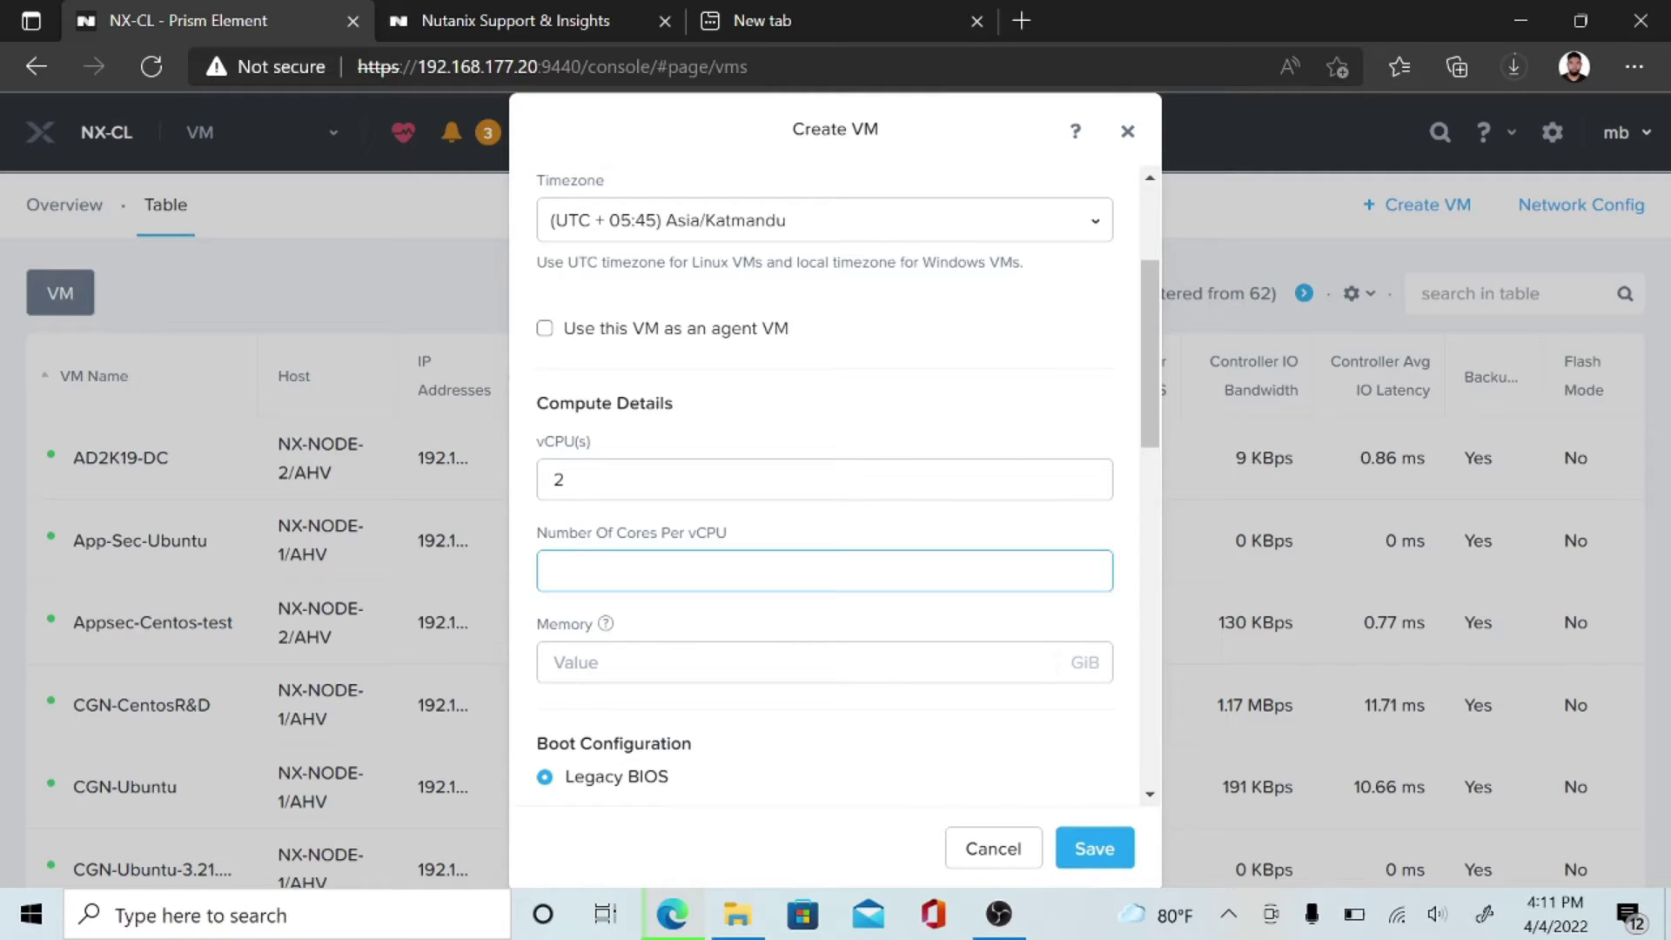
pyautogui.write('2')
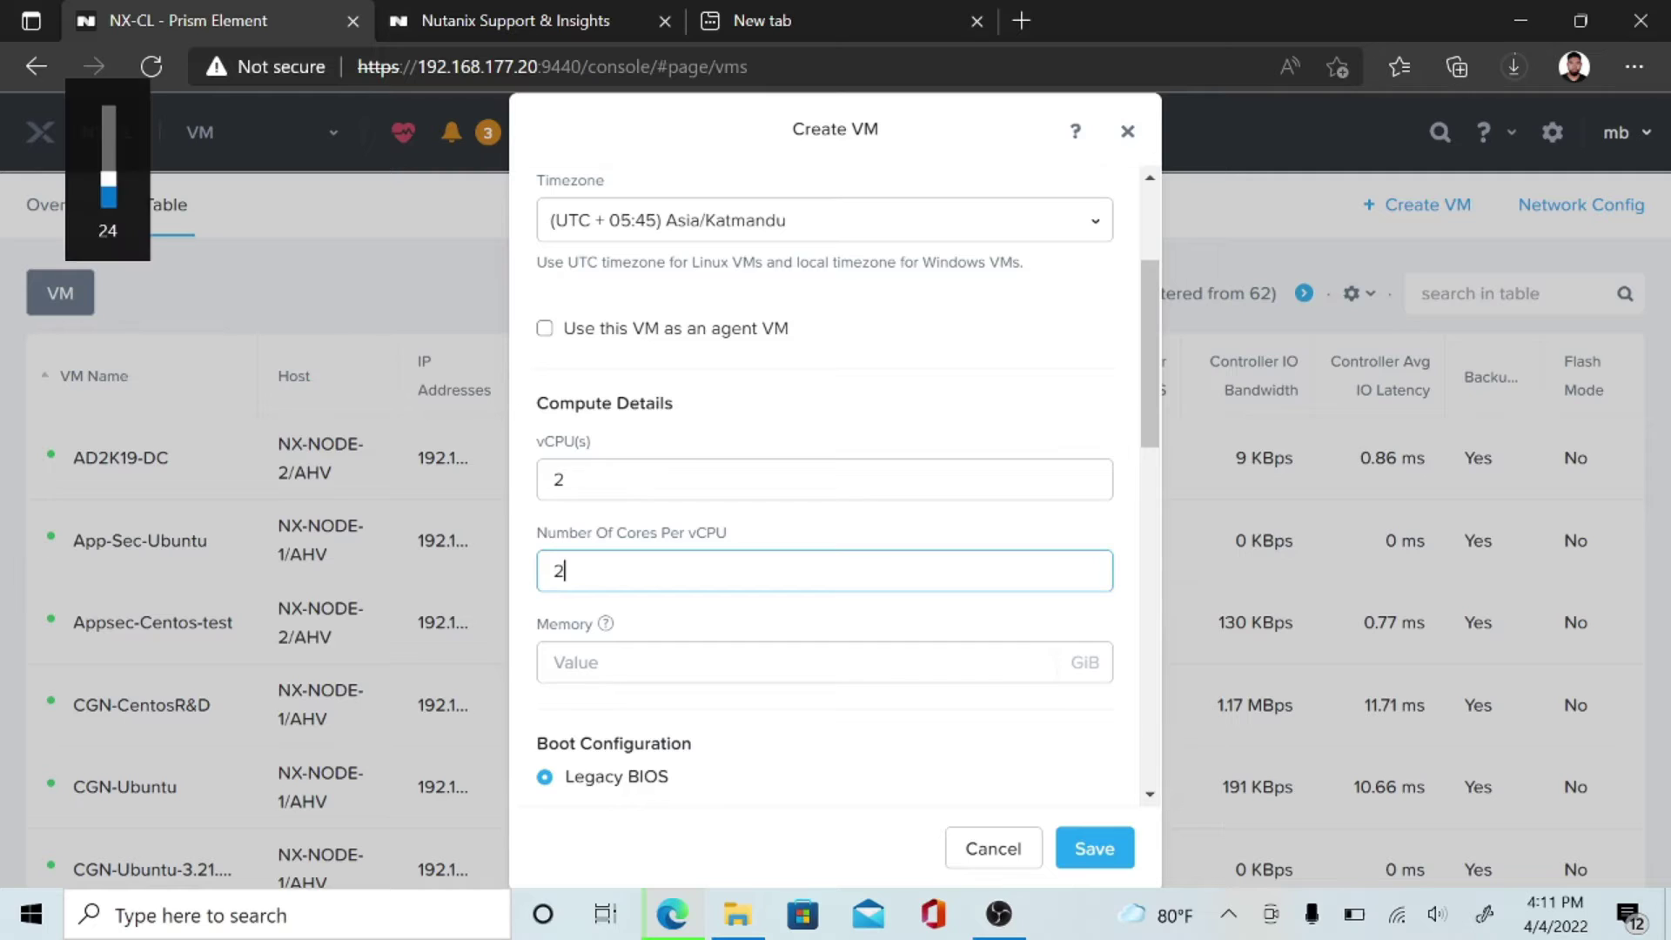
pyautogui.moveTo(1148, 426); pyautogui.dragTo(1148, 492)
pyautogui.click(554, 433)
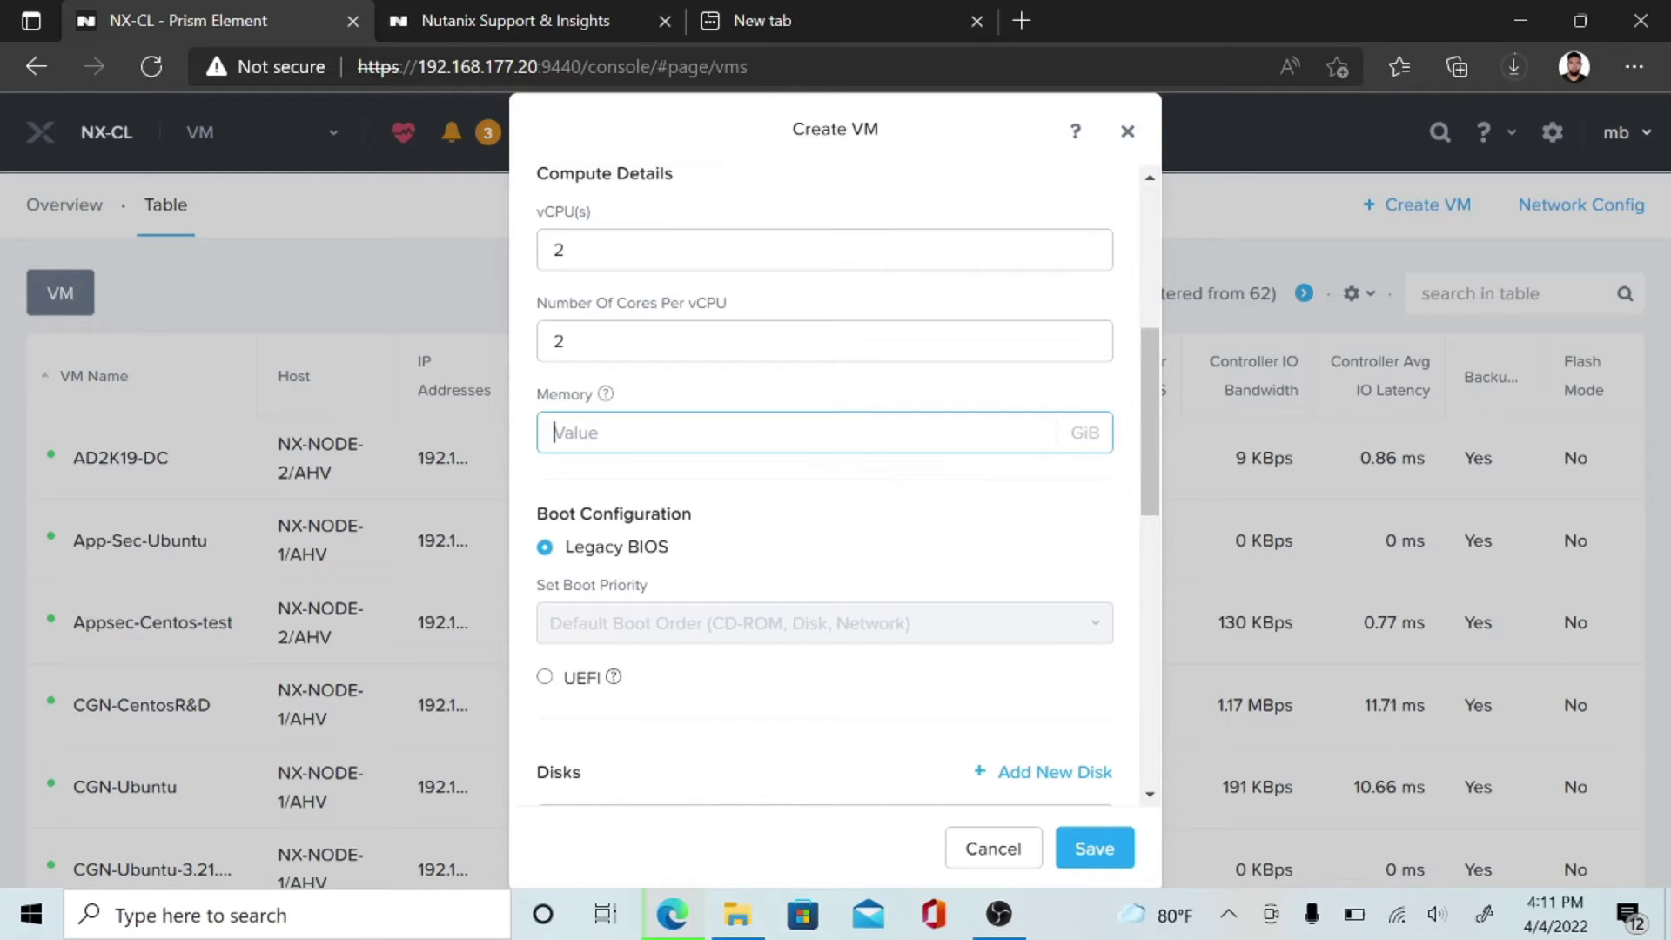
pyautogui.write('4')
# Remove the default empty CD-ROM drive from the VM's disks.
pyautogui.moveTo(1152, 388); pyautogui.dragTo(1131, 508)
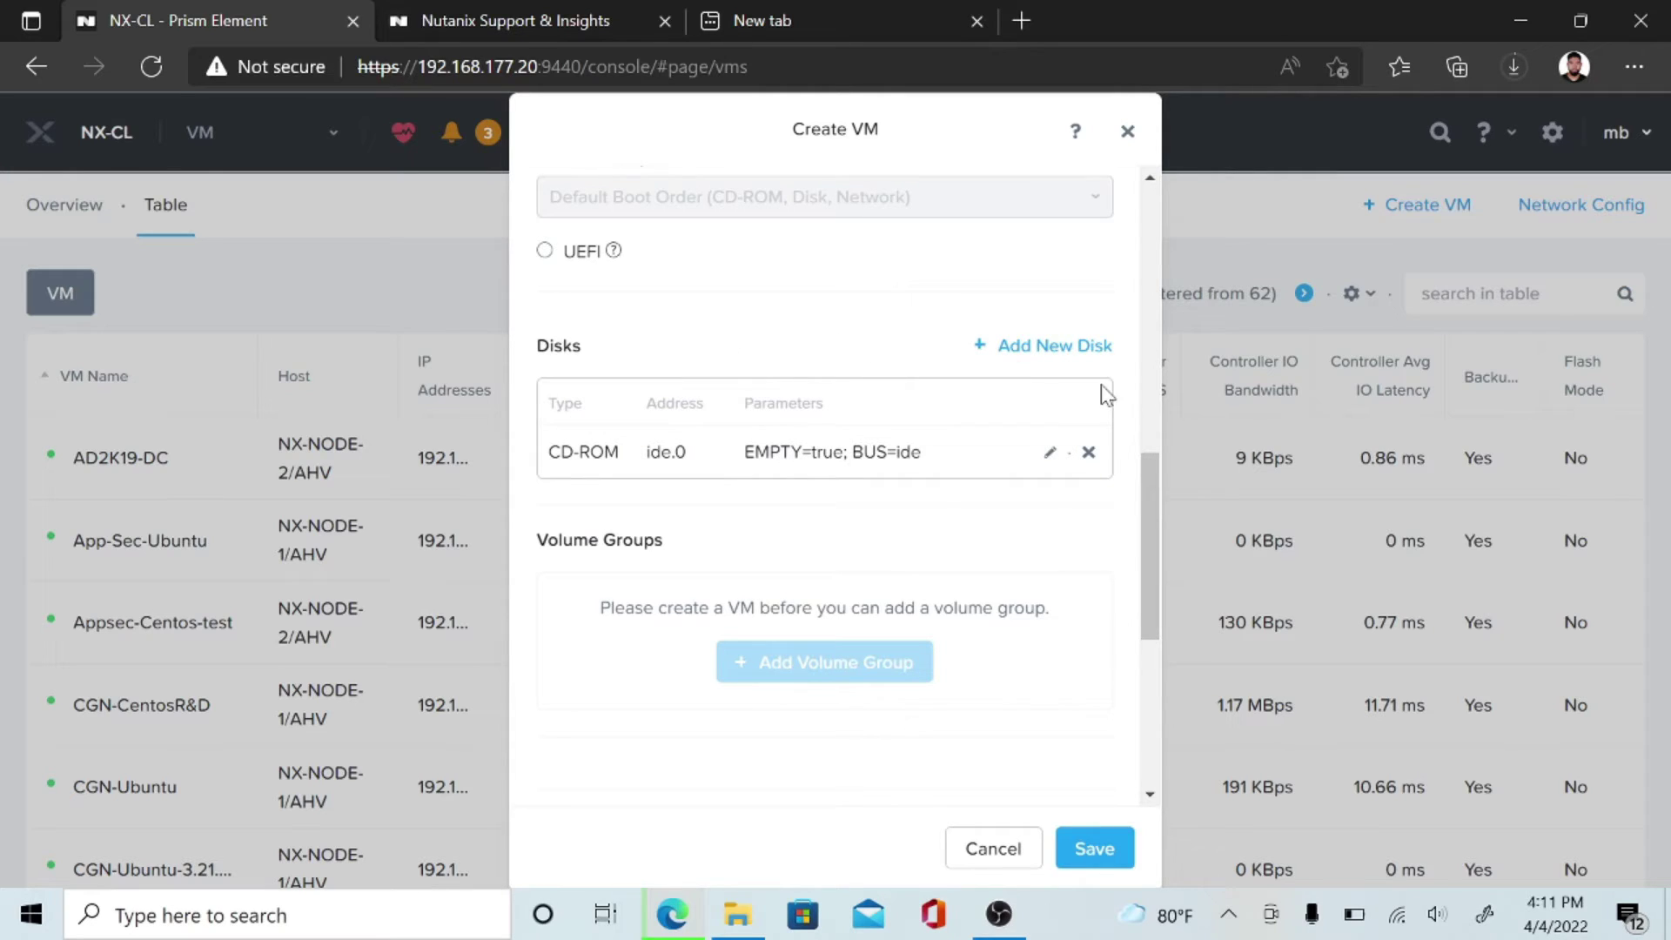
pyautogui.click(1088, 452)
pyautogui.click(885, 515)
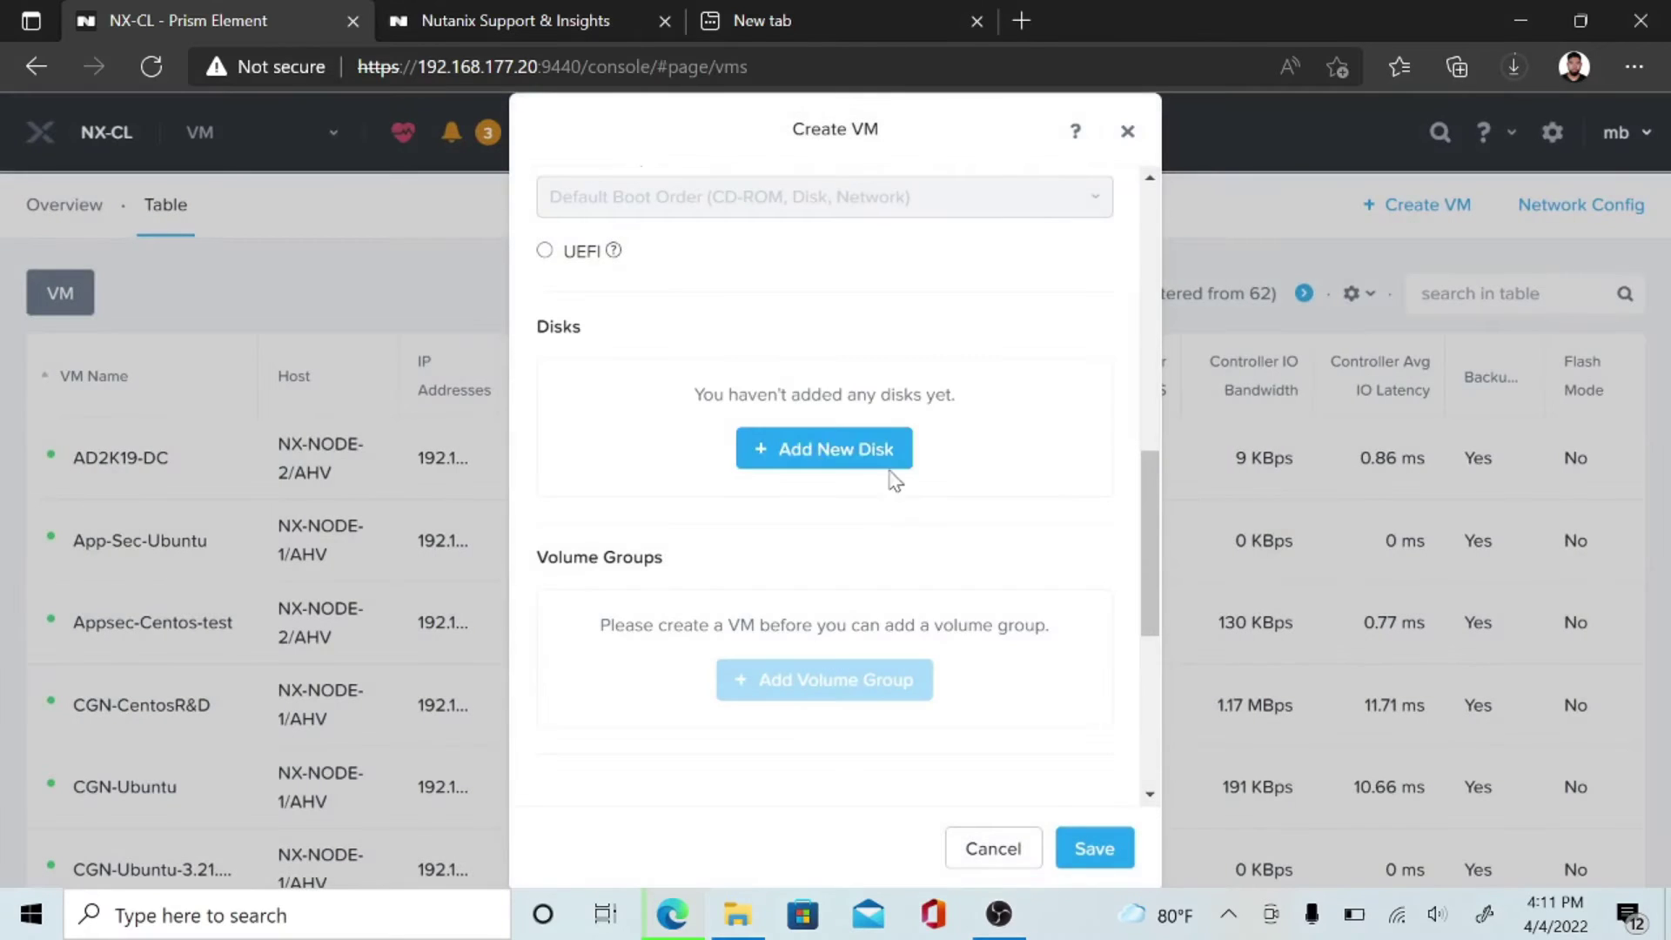
# Add a disk of type DISK to the VM, cloned from the image service using the Nutanix-move image.
pyautogui.click(837, 452)
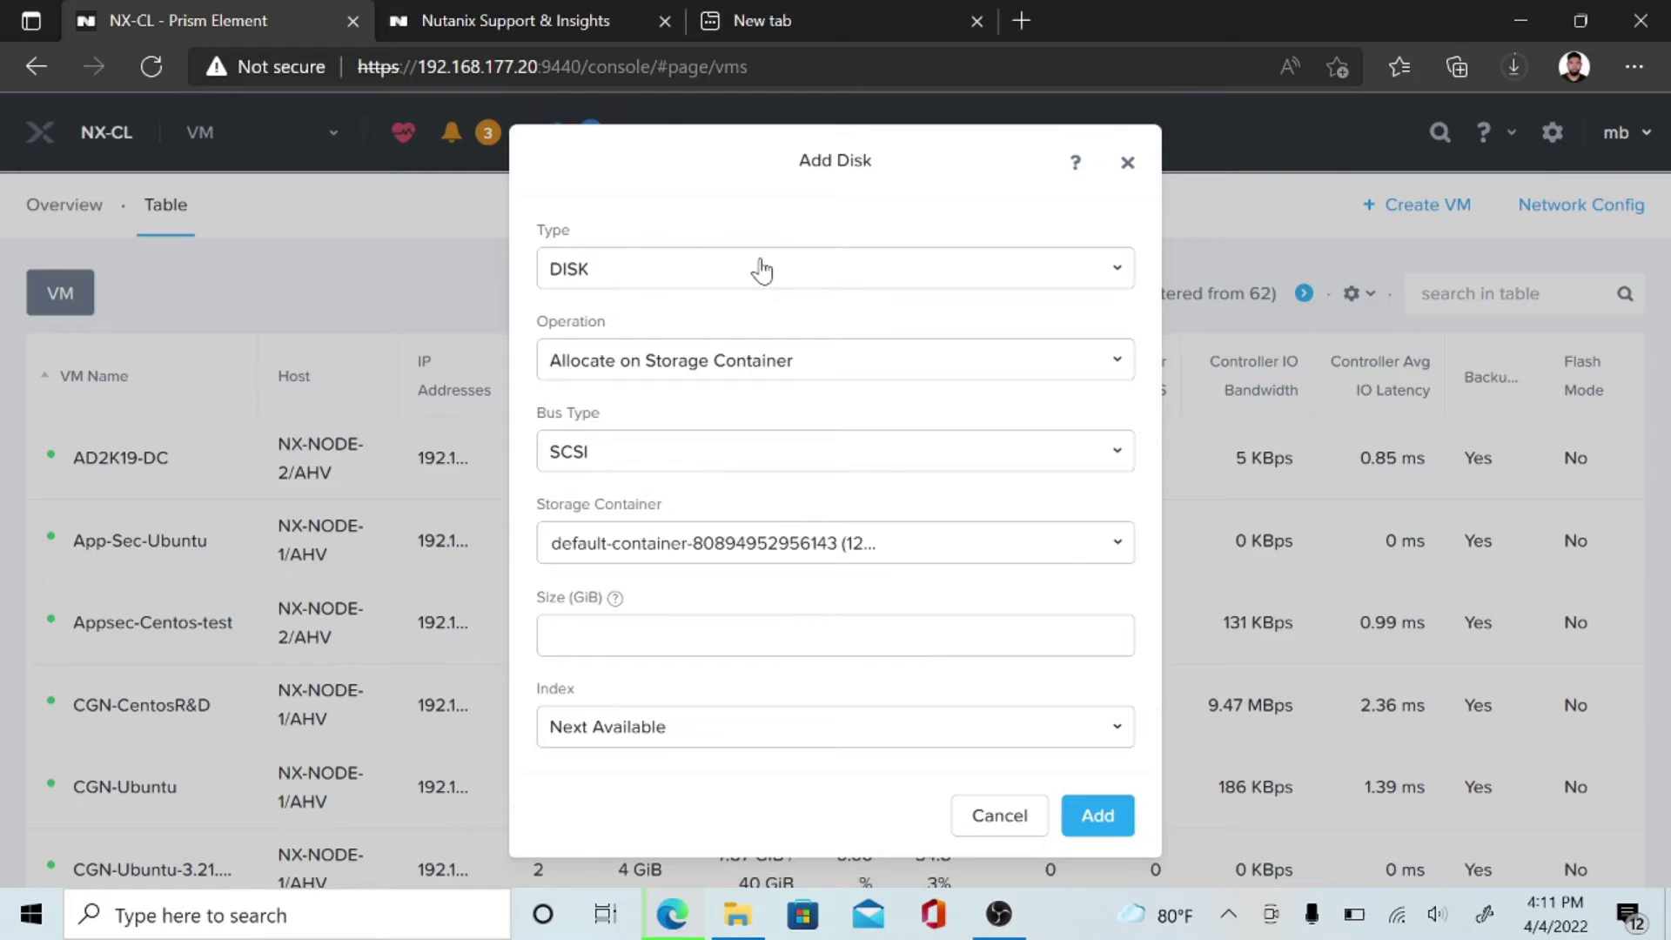
pyautogui.click(784, 284)
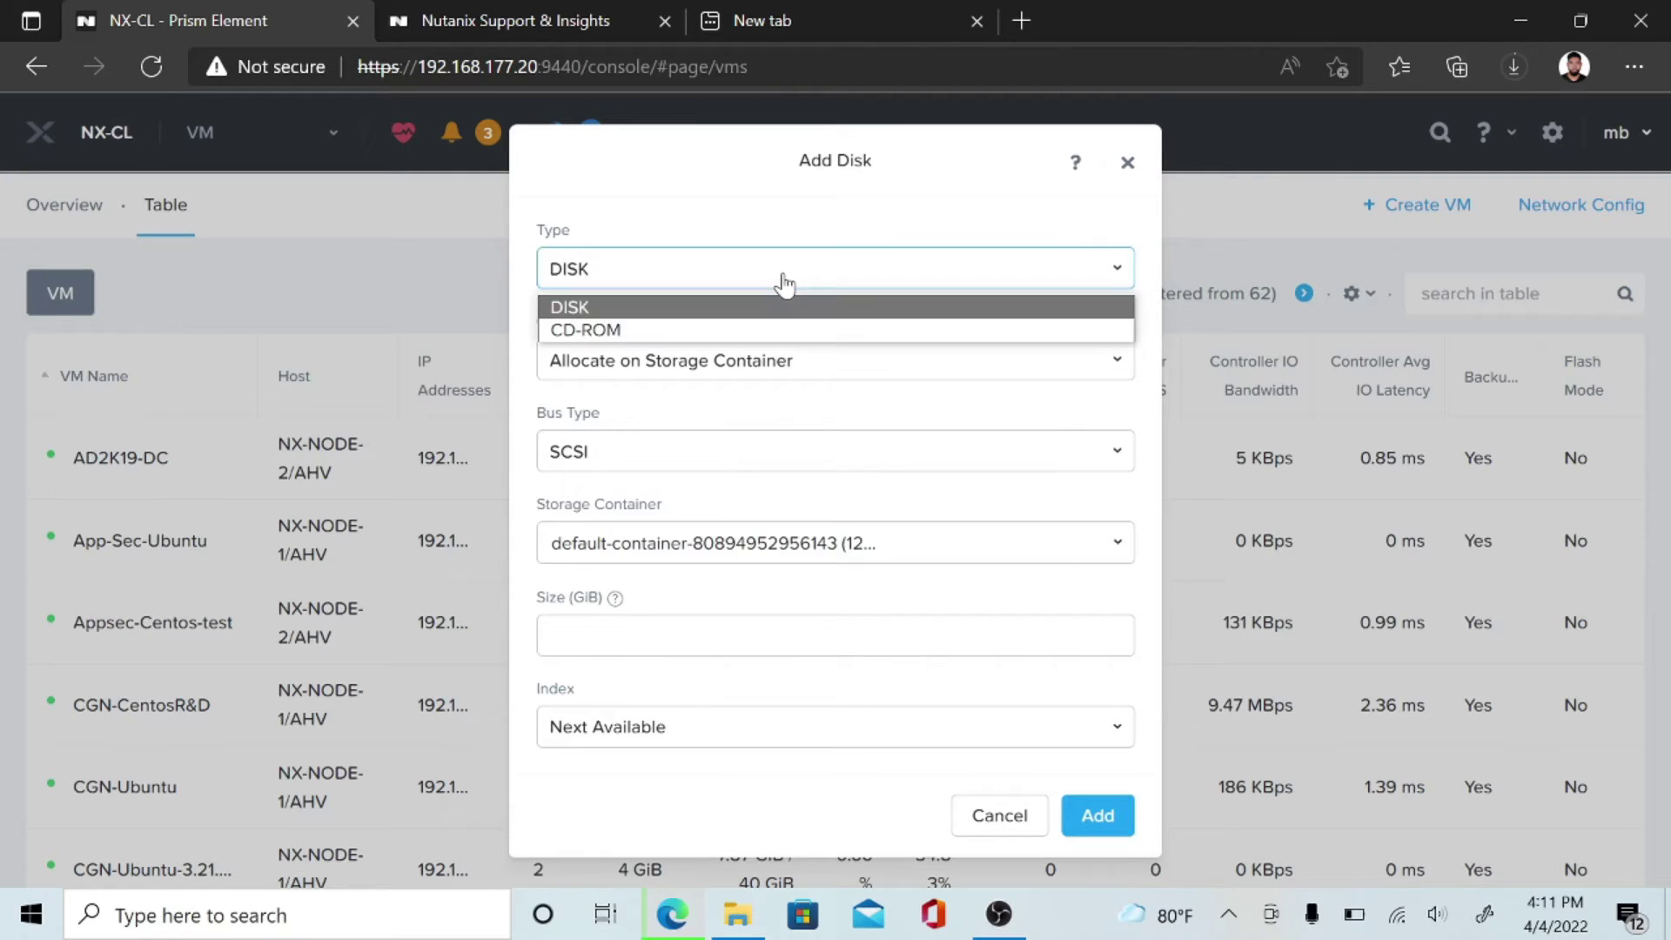
pyautogui.click(780, 281)
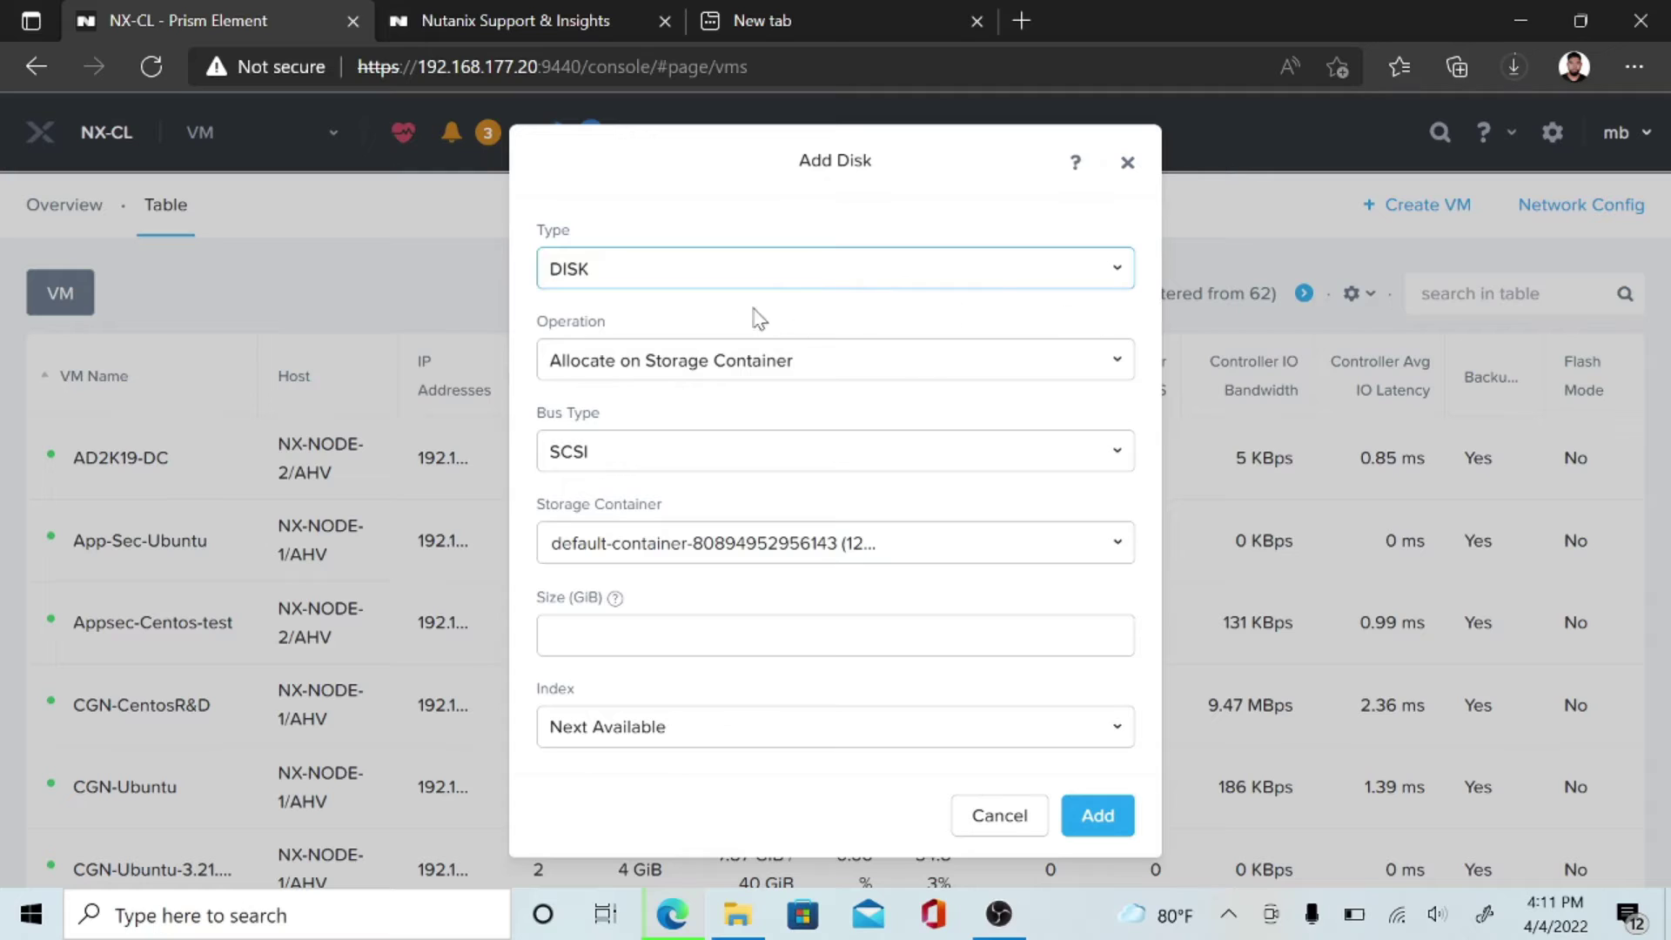
pyautogui.click(690, 361)
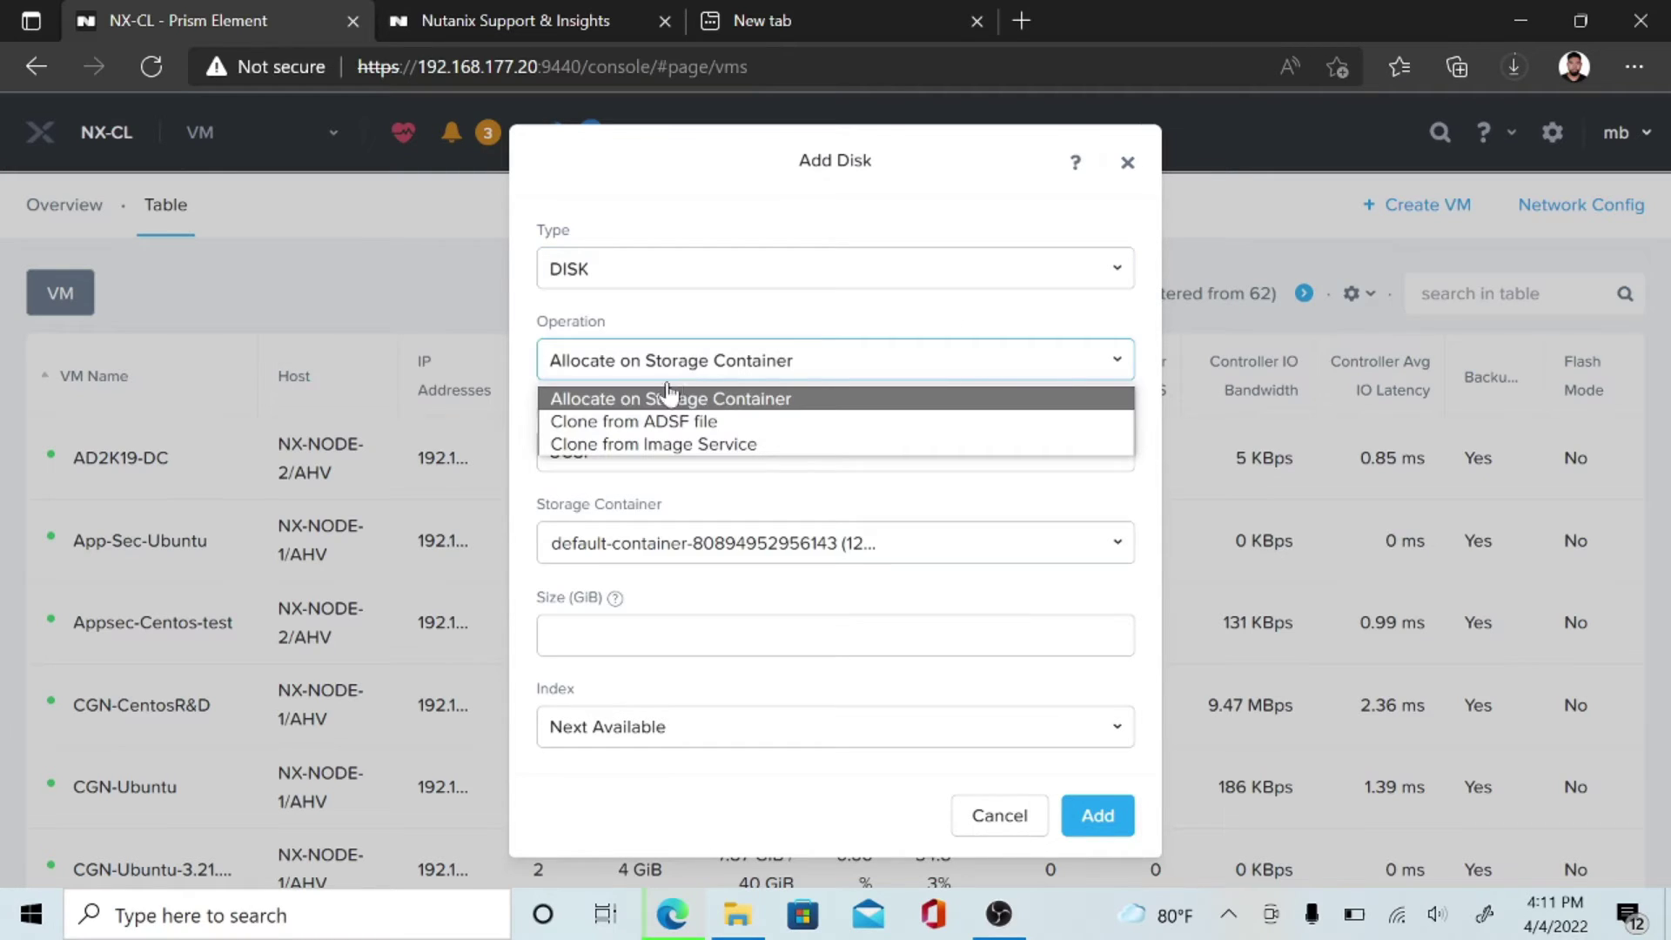
pyautogui.click(637, 445)
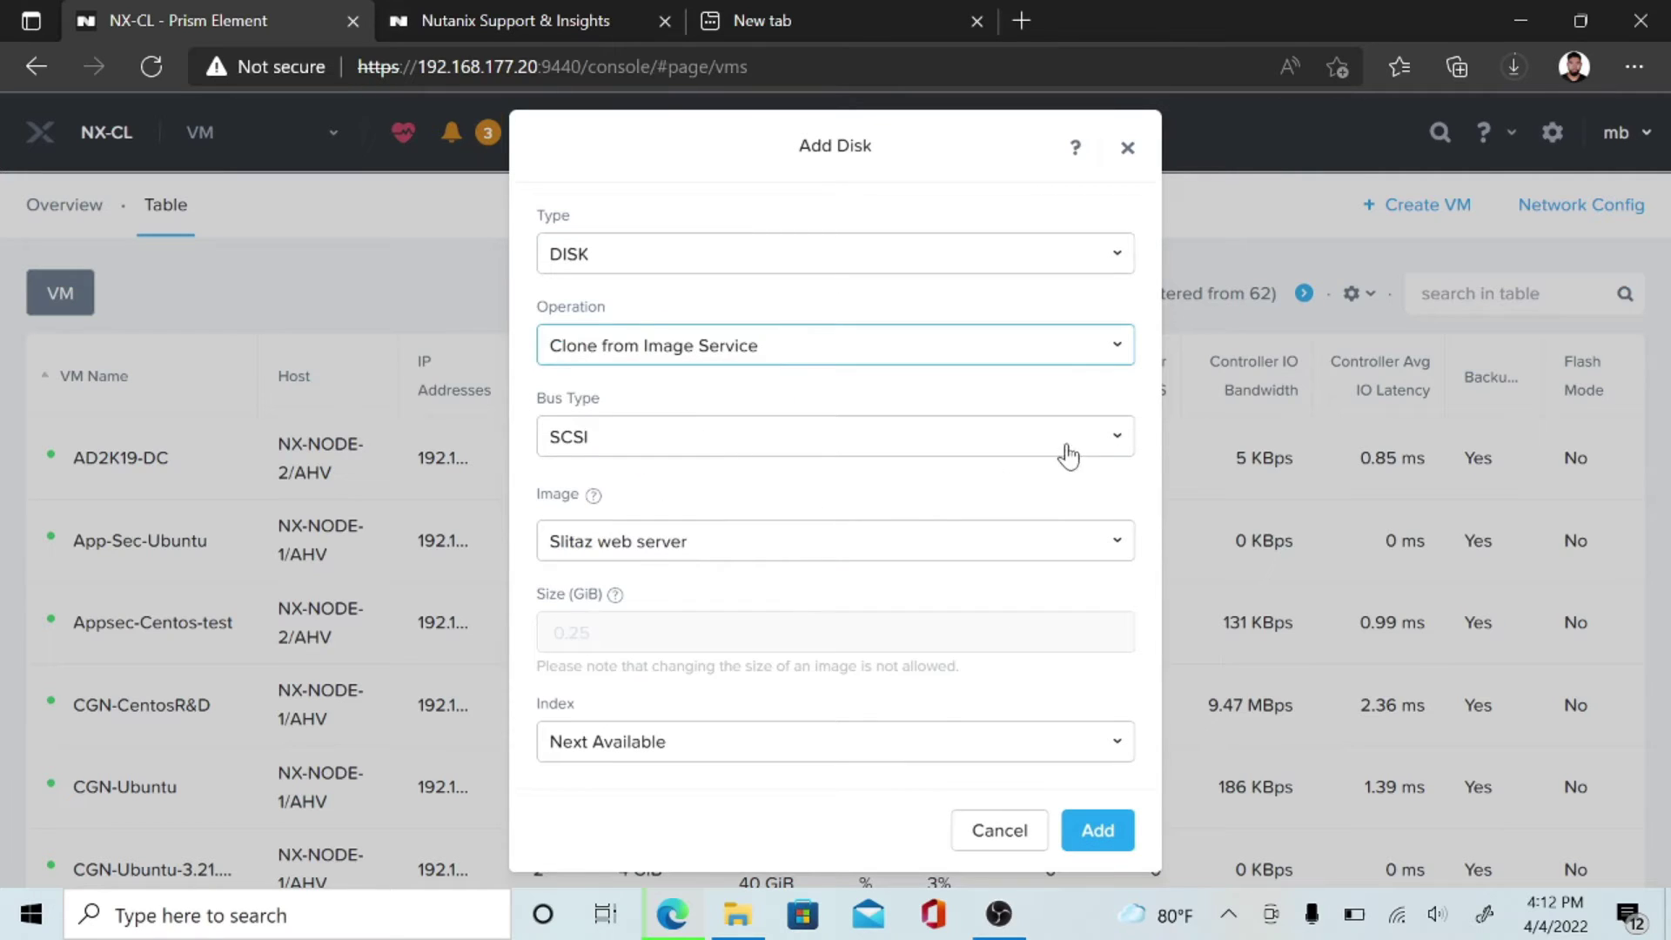
pyautogui.click(793, 546)
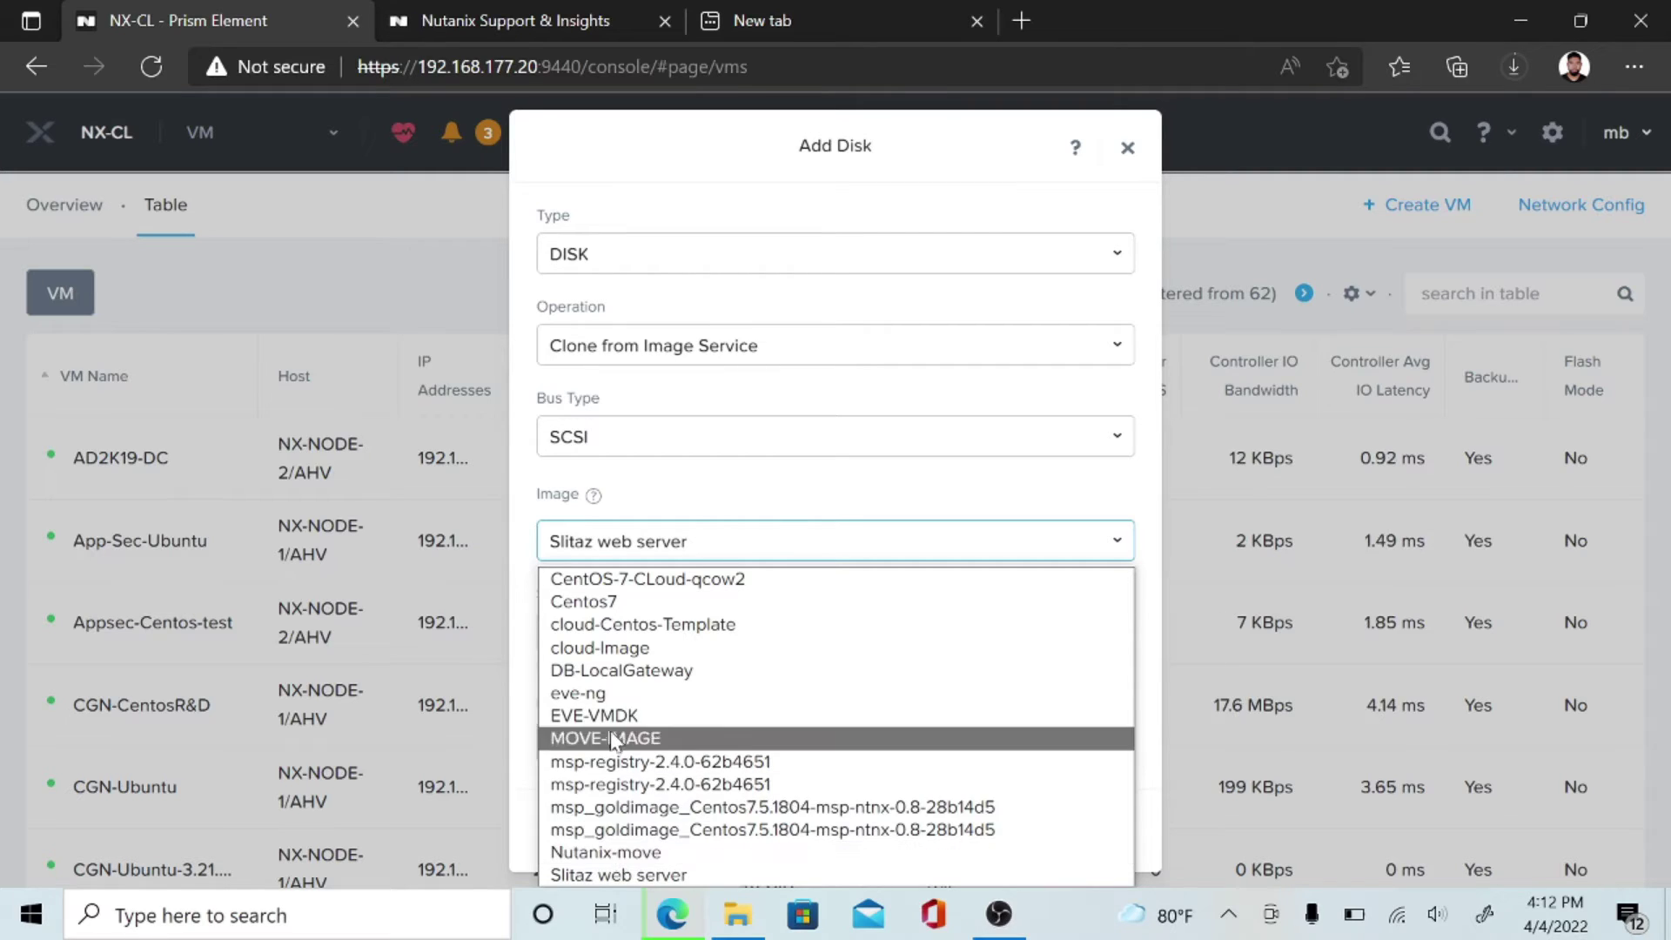
pyautogui.click(612, 854)
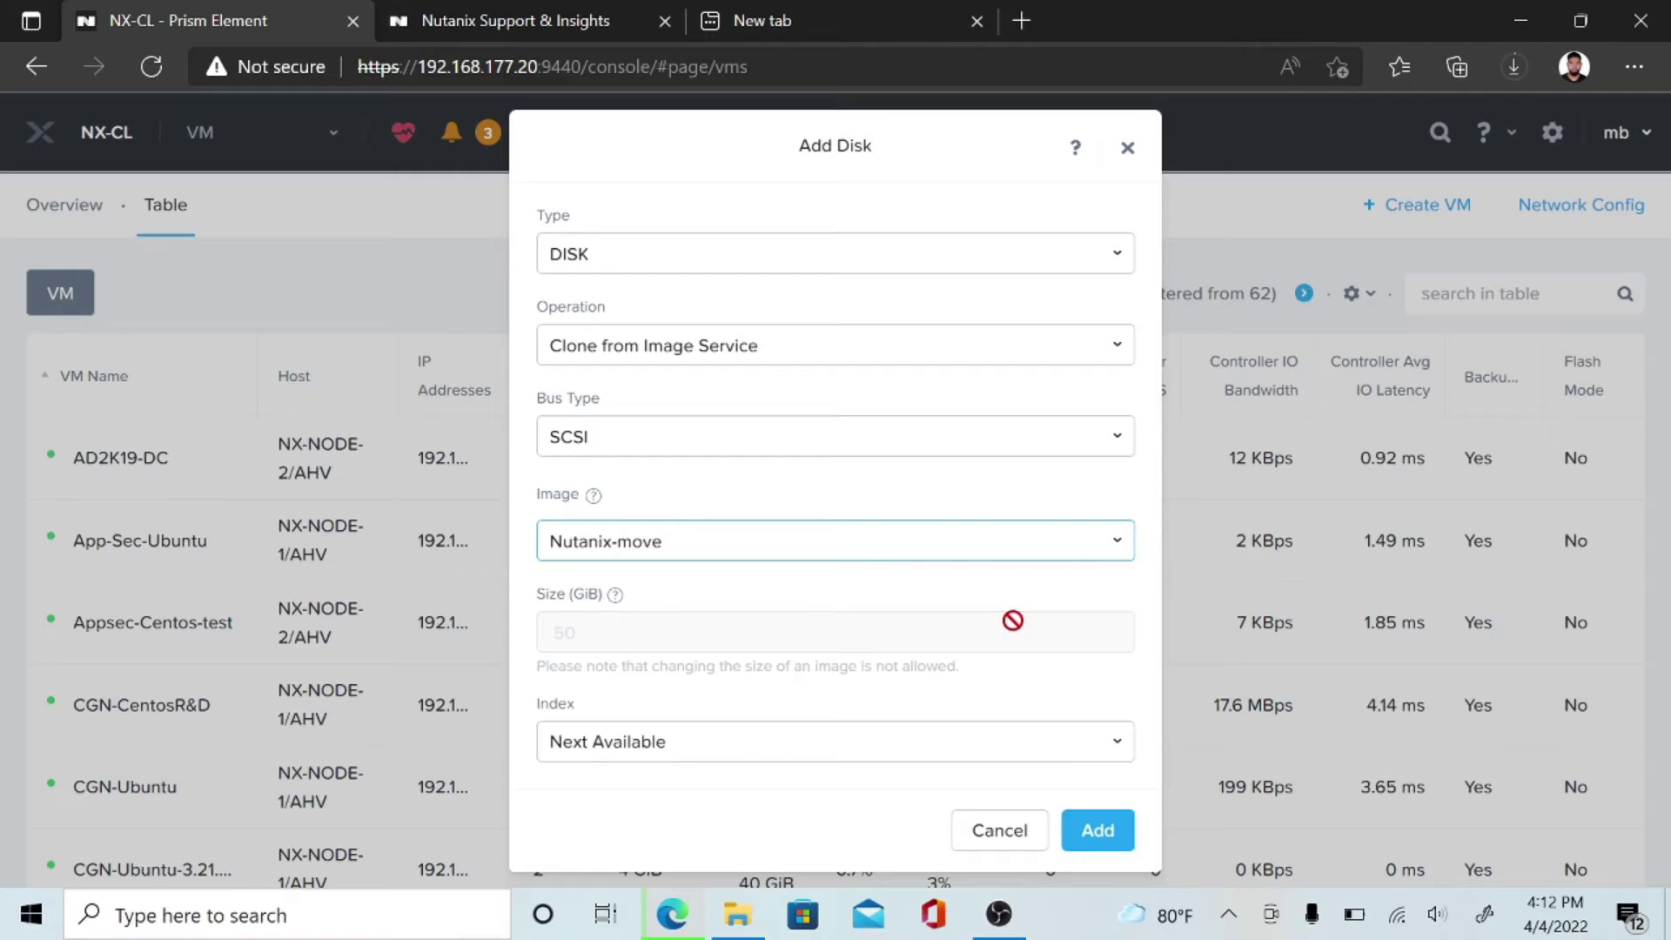
pyautogui.click(1087, 831)
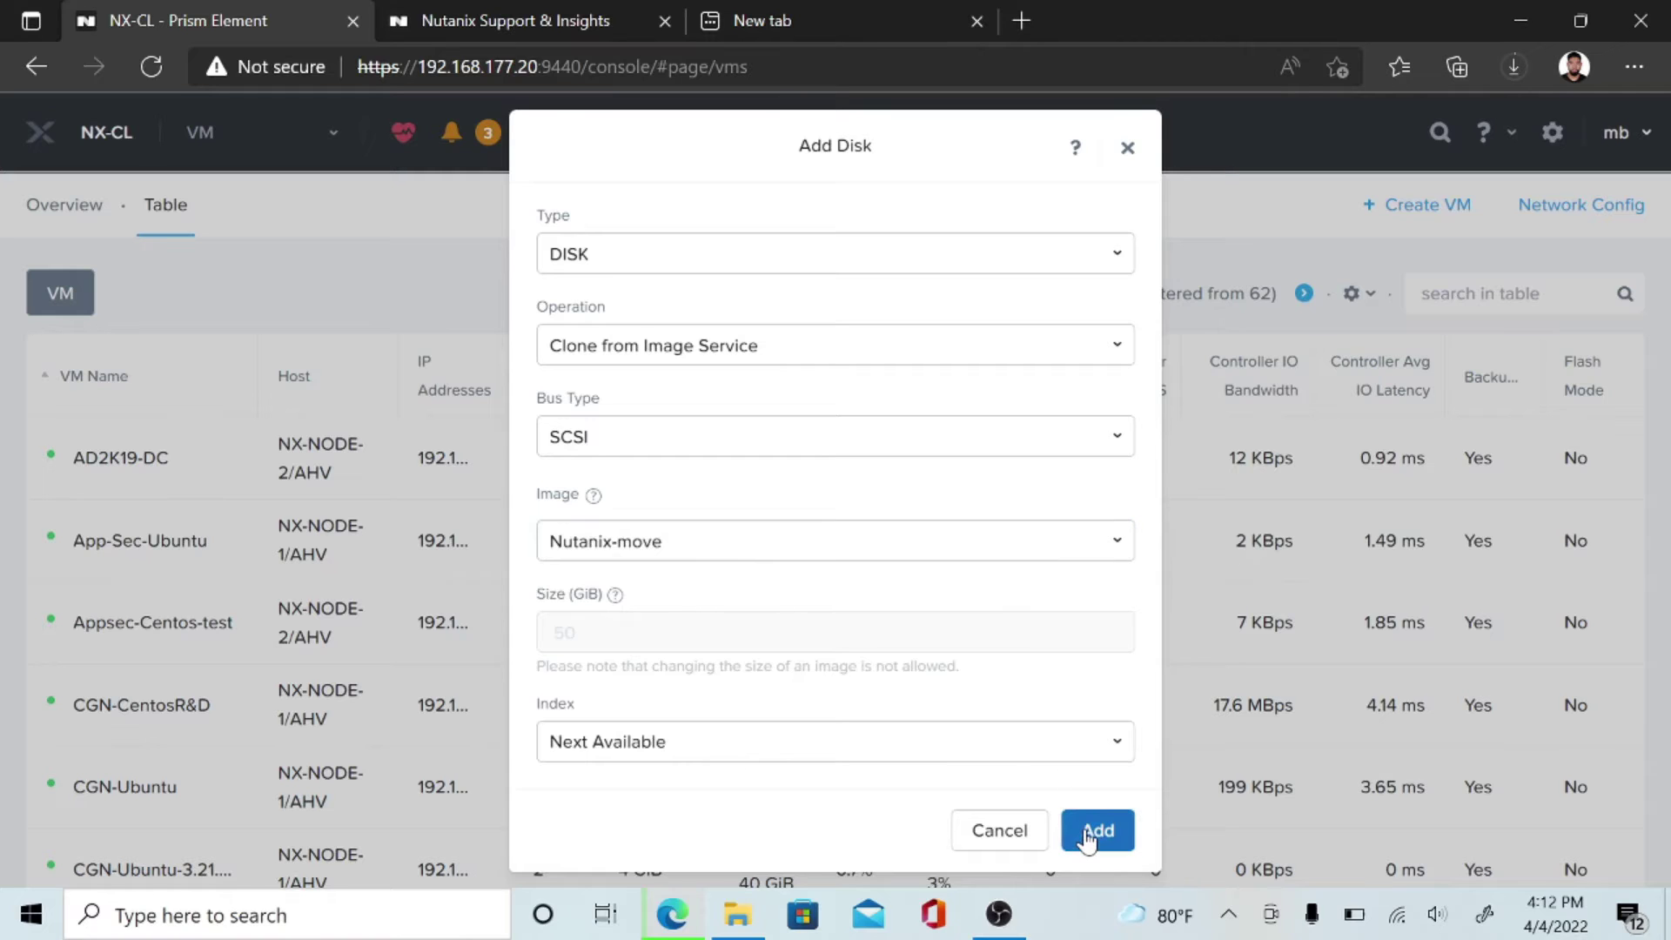
# Start adding a network adapter to the VM and set its subnet to MGMT0.
pyautogui.scroll(-3, 1035, 561)
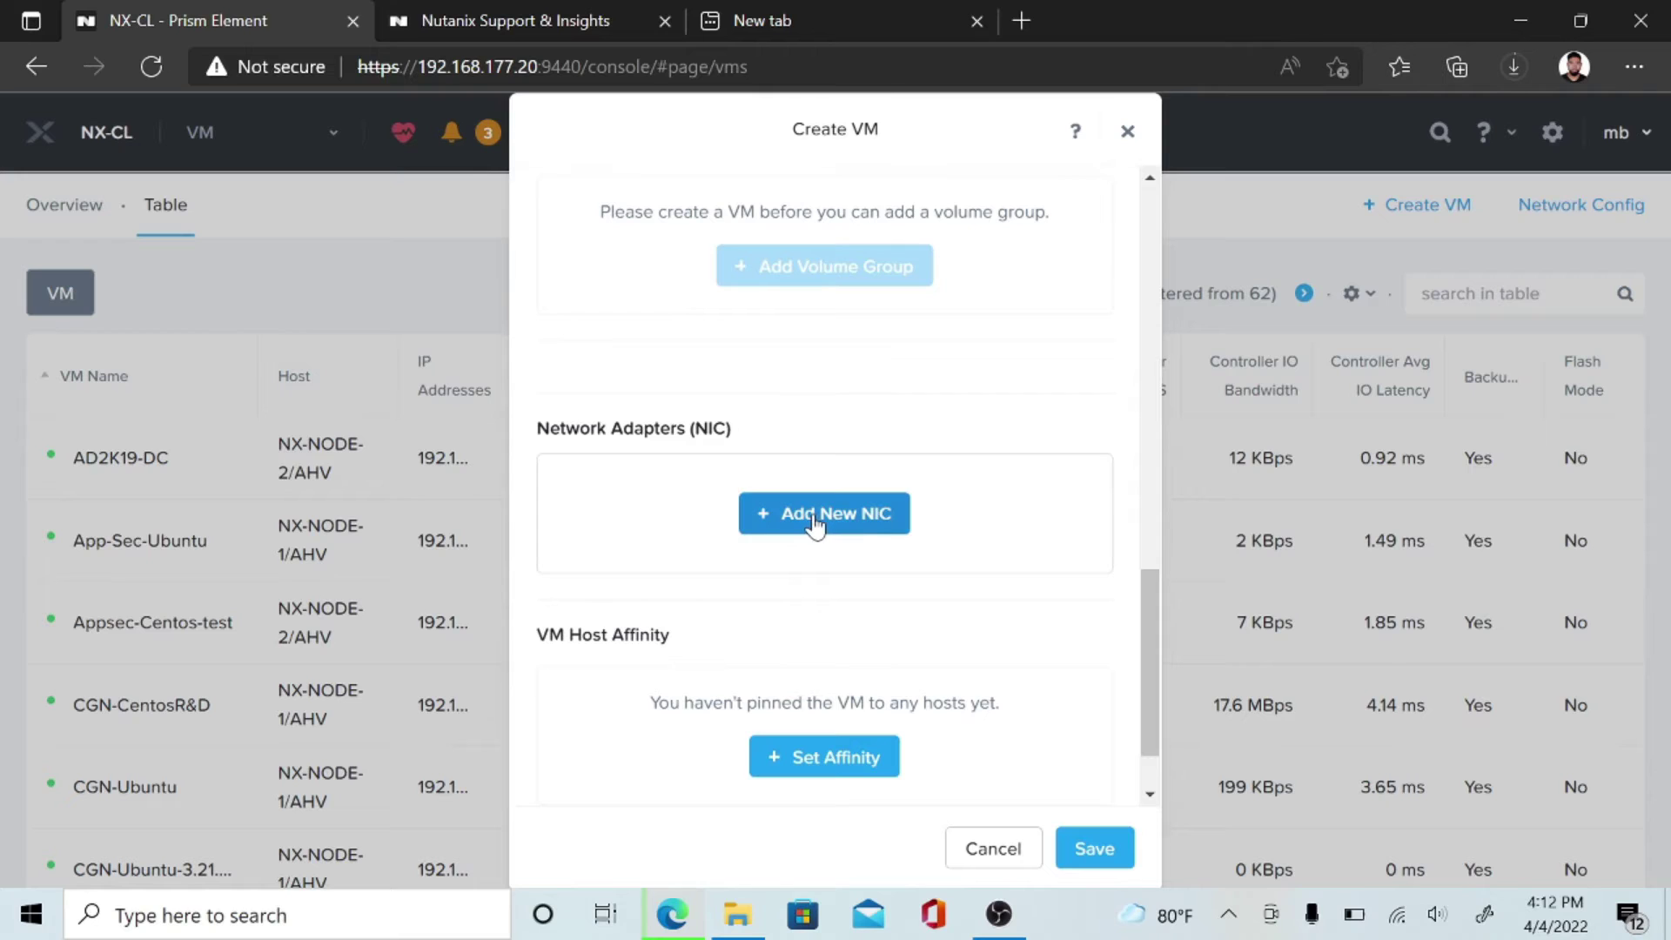
pyautogui.click(814, 522)
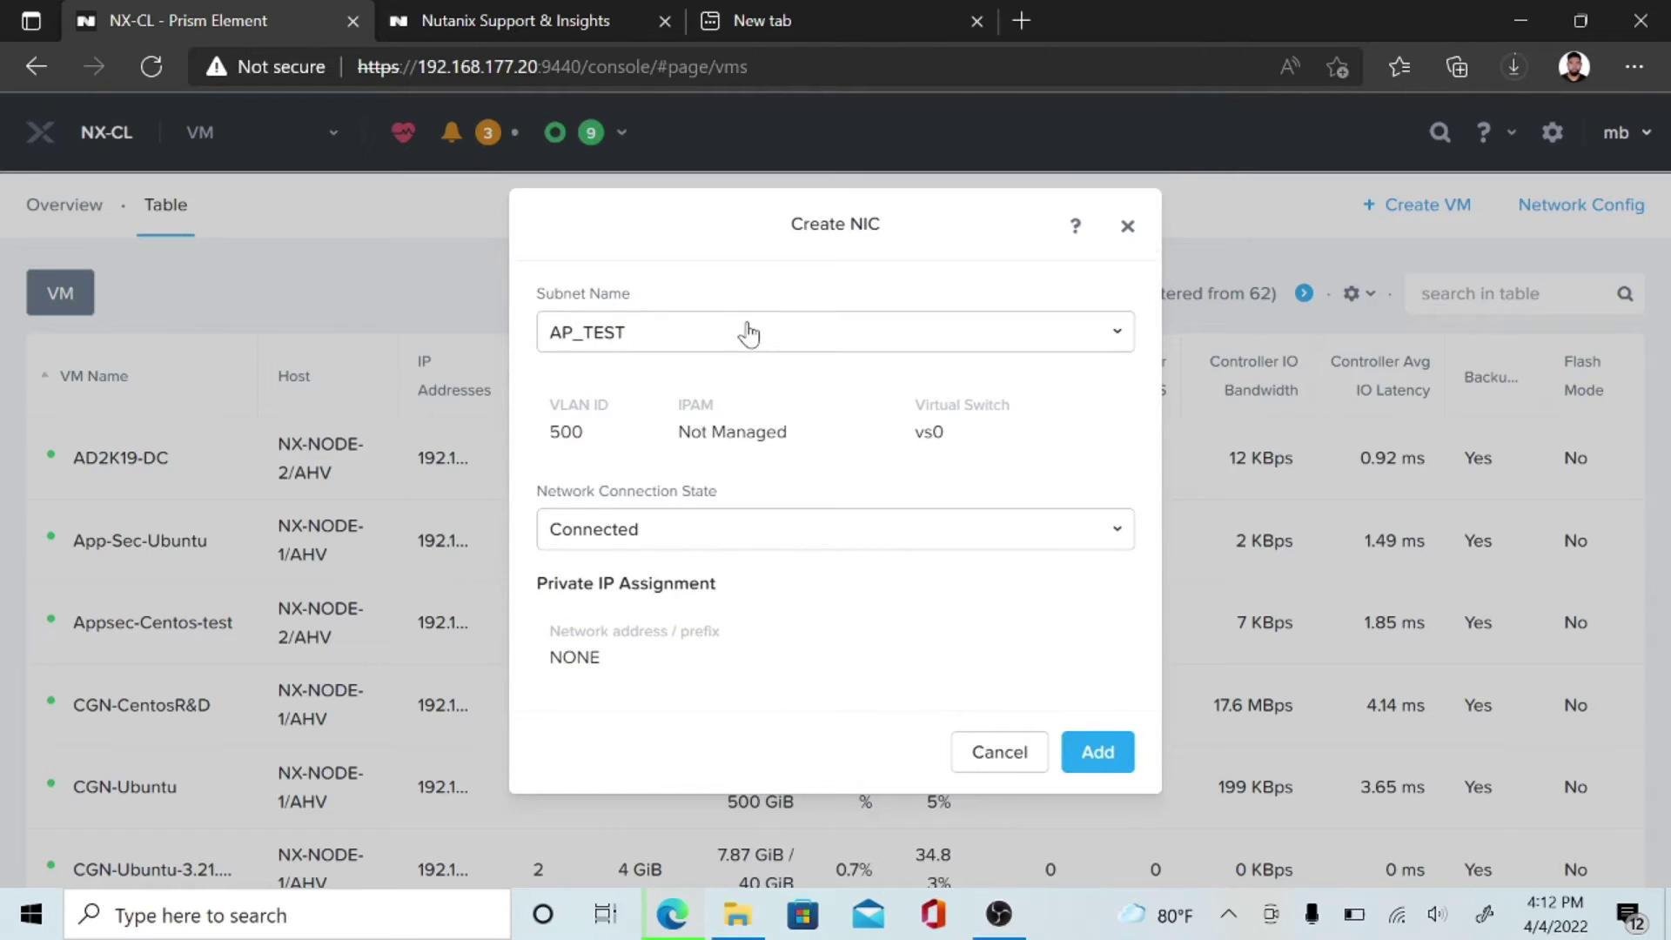
pyautogui.click(746, 331)
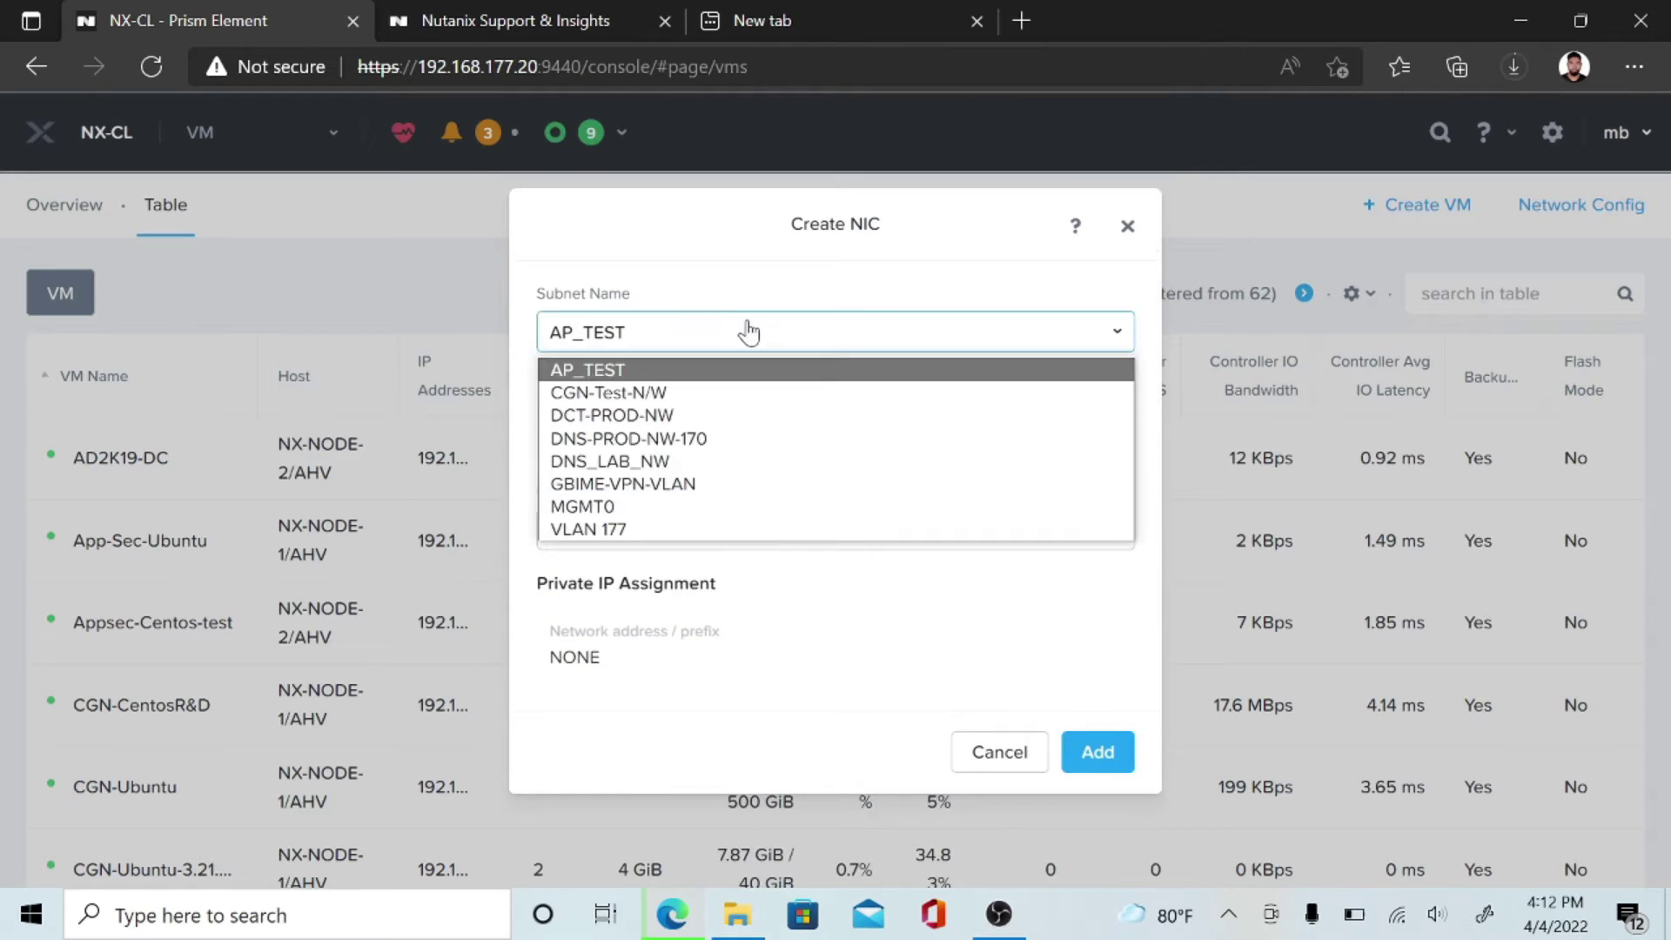
pyautogui.click(630, 508)
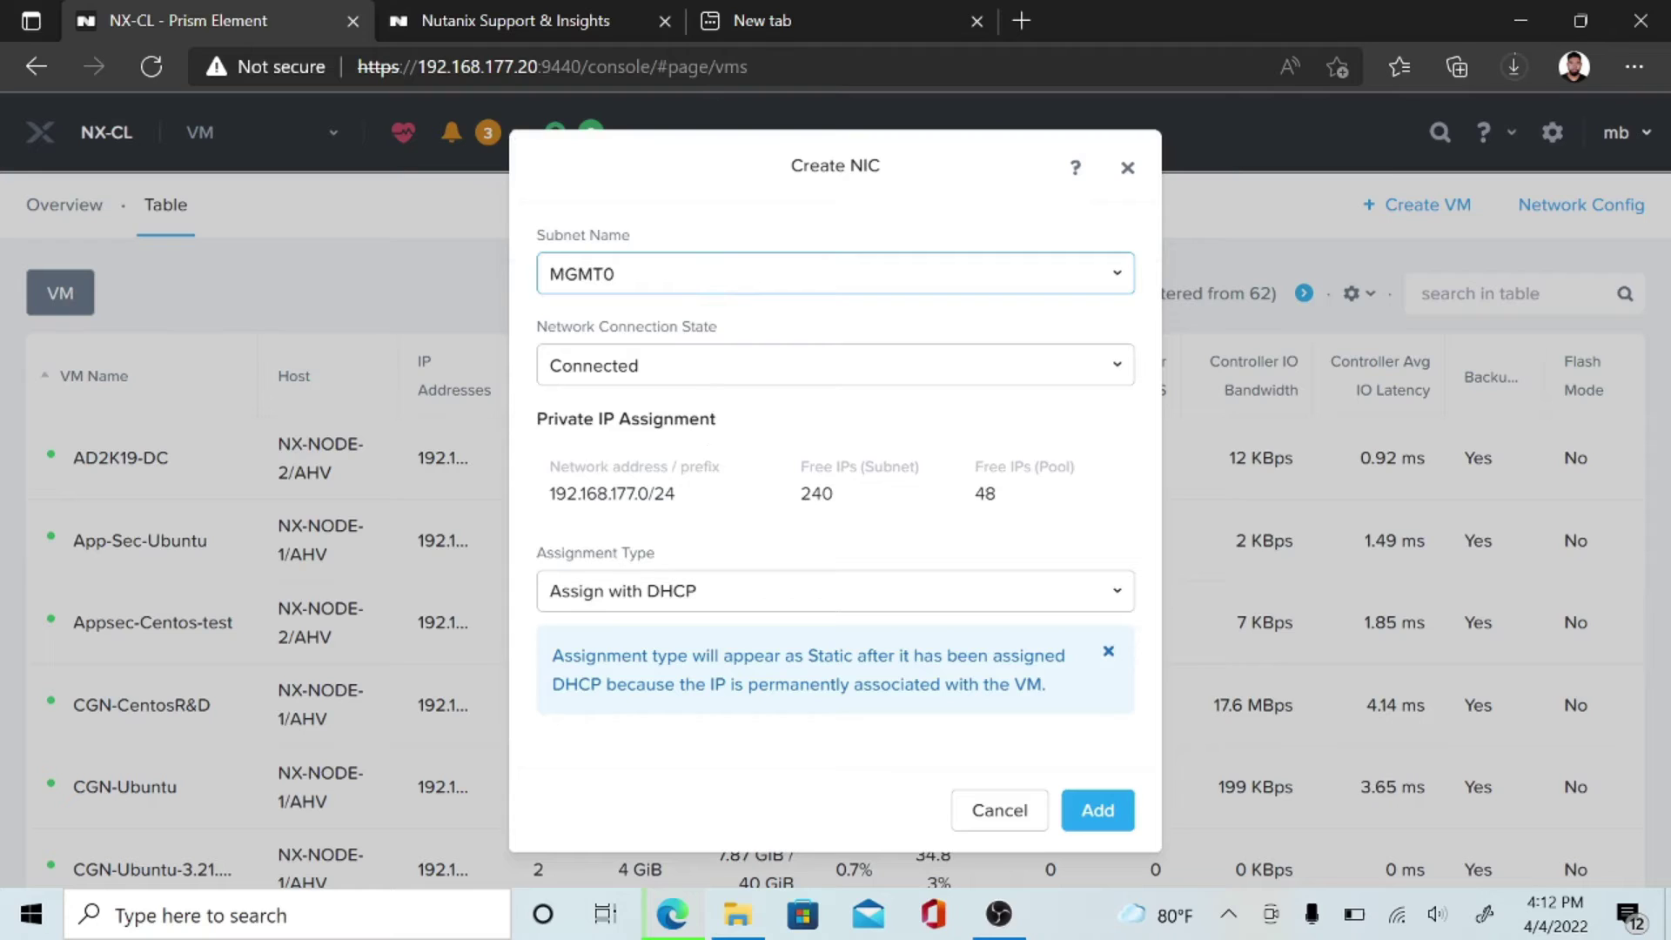
# Add the network adapter with the static IP address 192.168.177.123 and save the new VM.
pyautogui.click(737, 596)
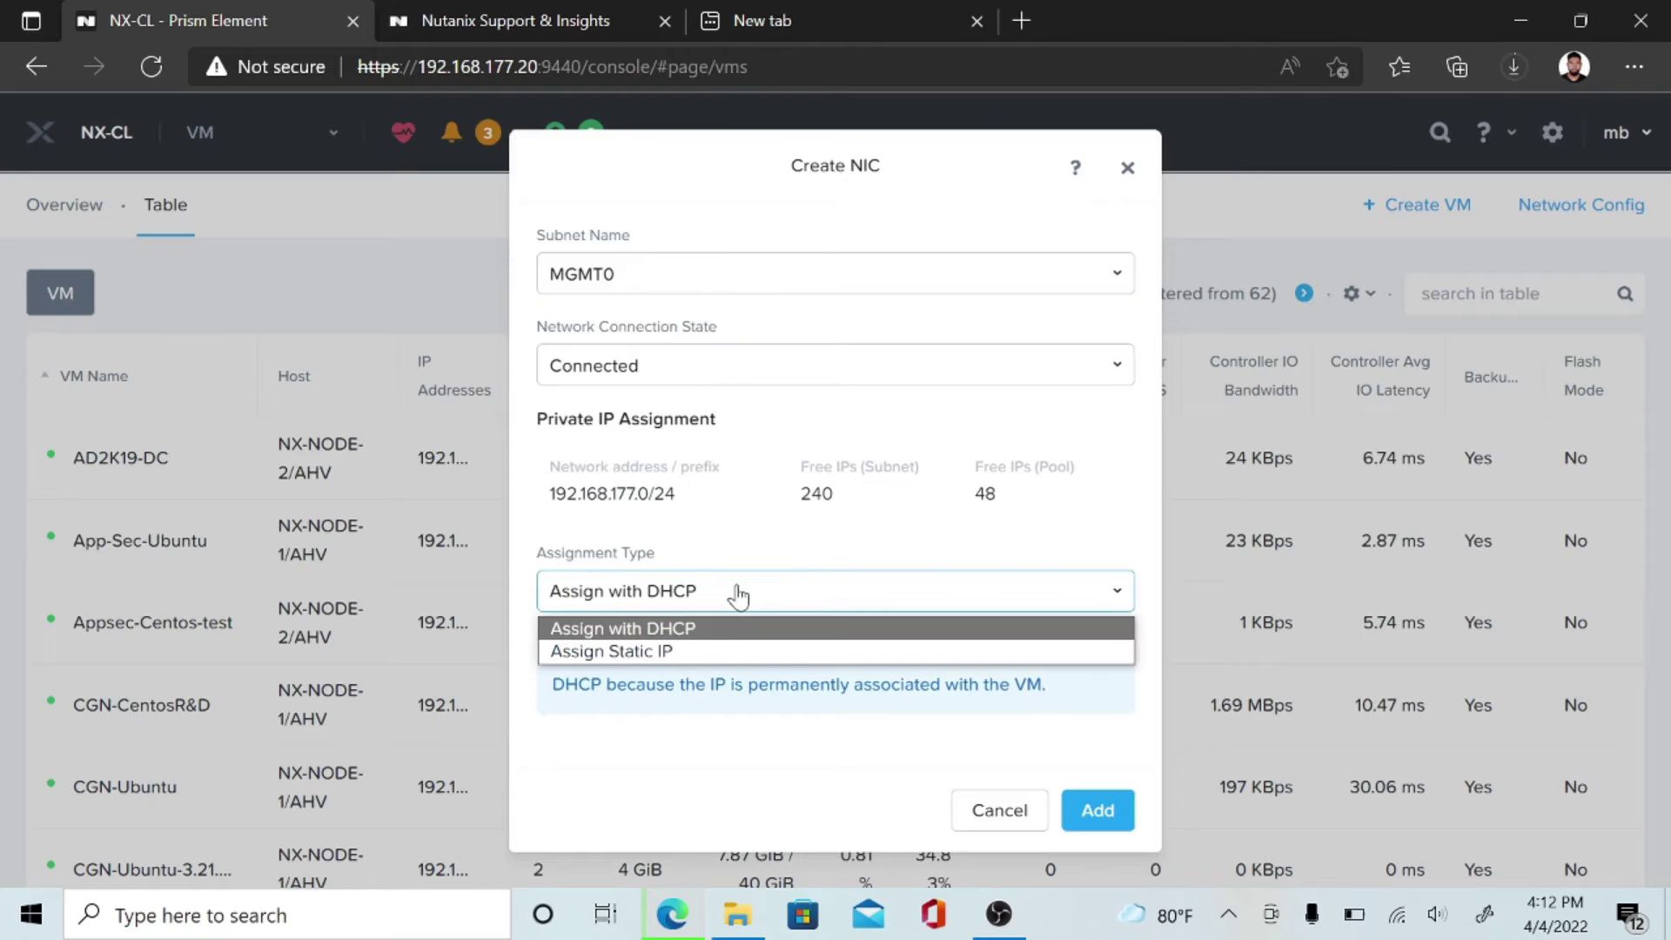
pyautogui.click(677, 653)
pyautogui.click(879, 655)
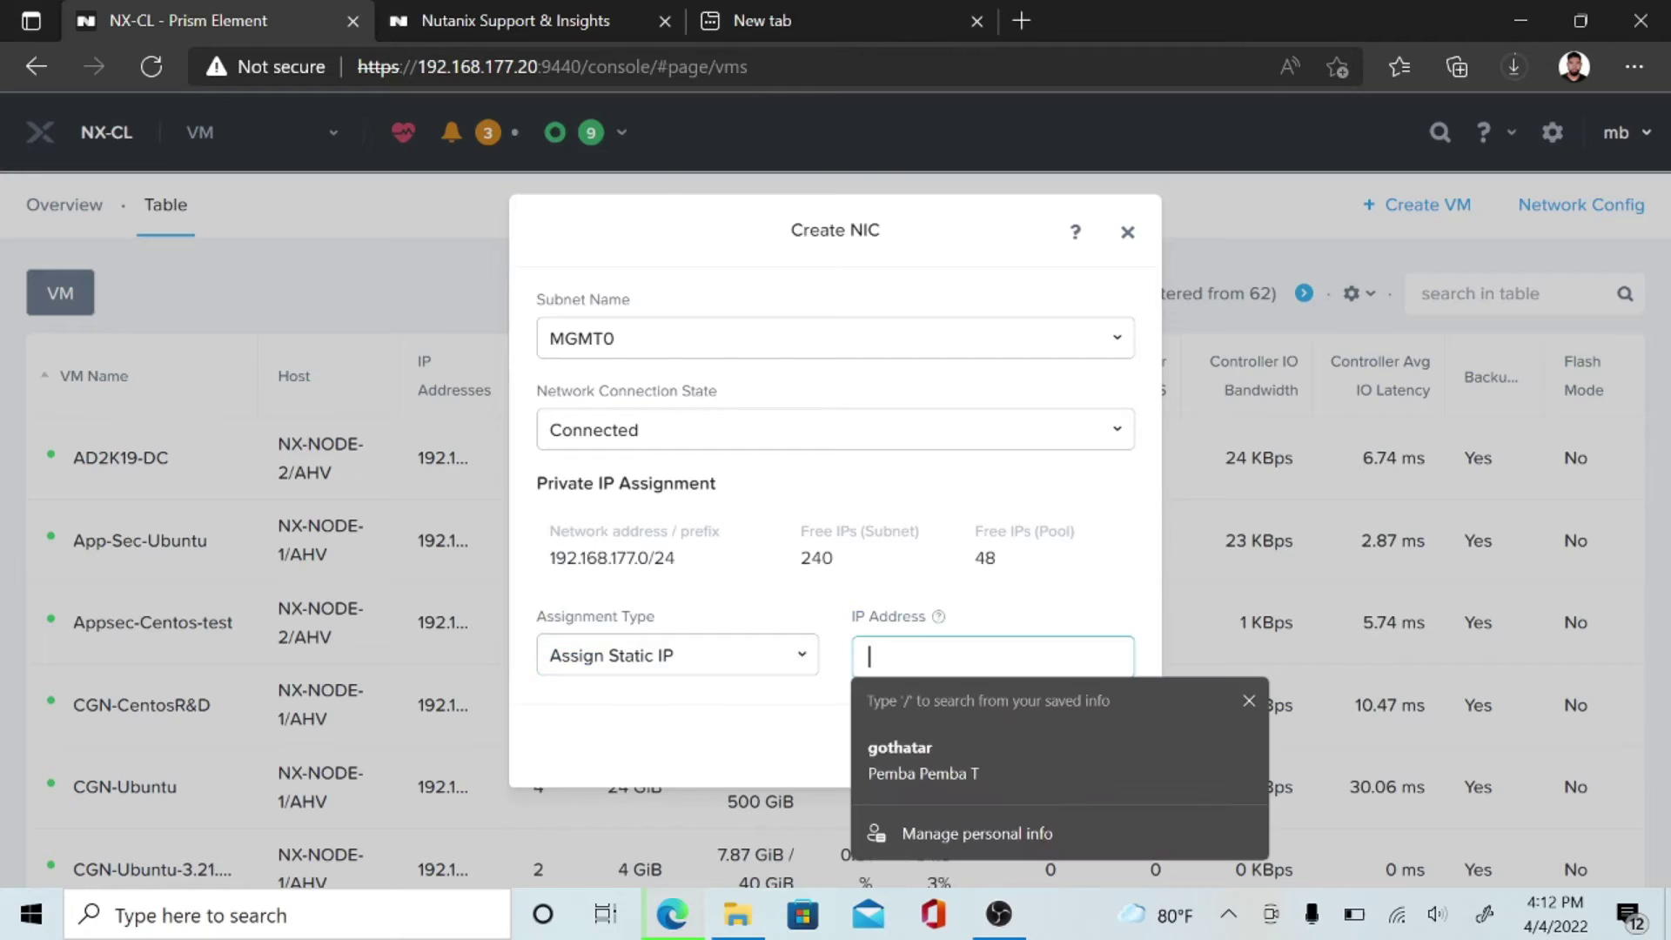
pyautogui.write('192')
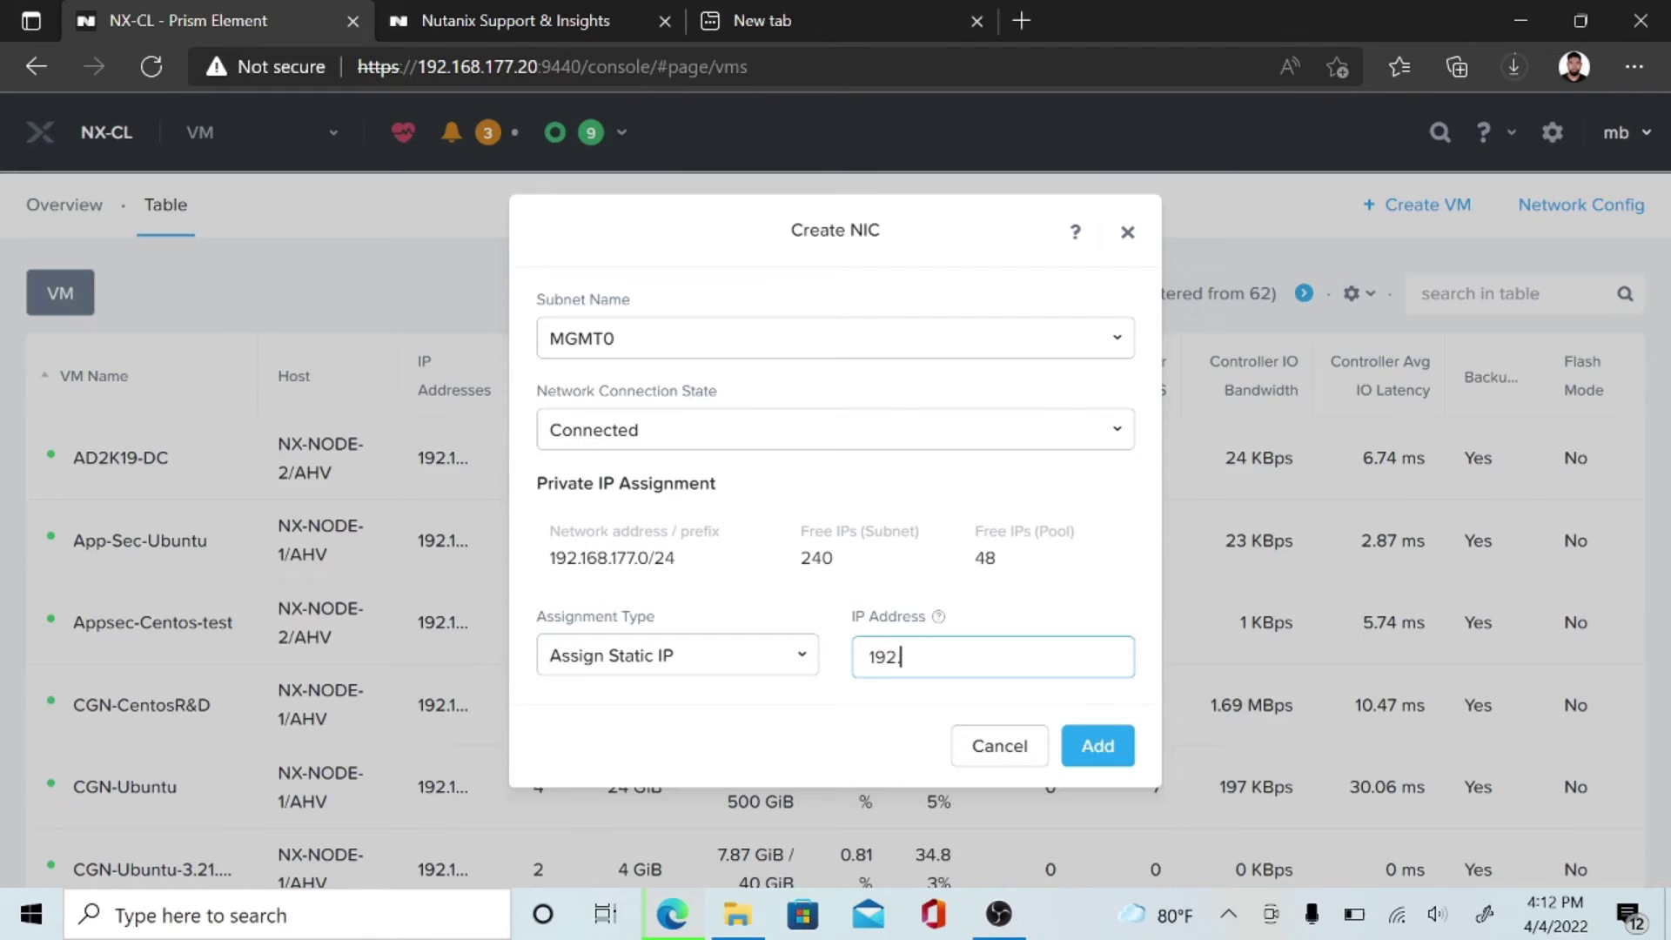
pyautogui.write('.168.177.123')
pyautogui.click(1108, 757)
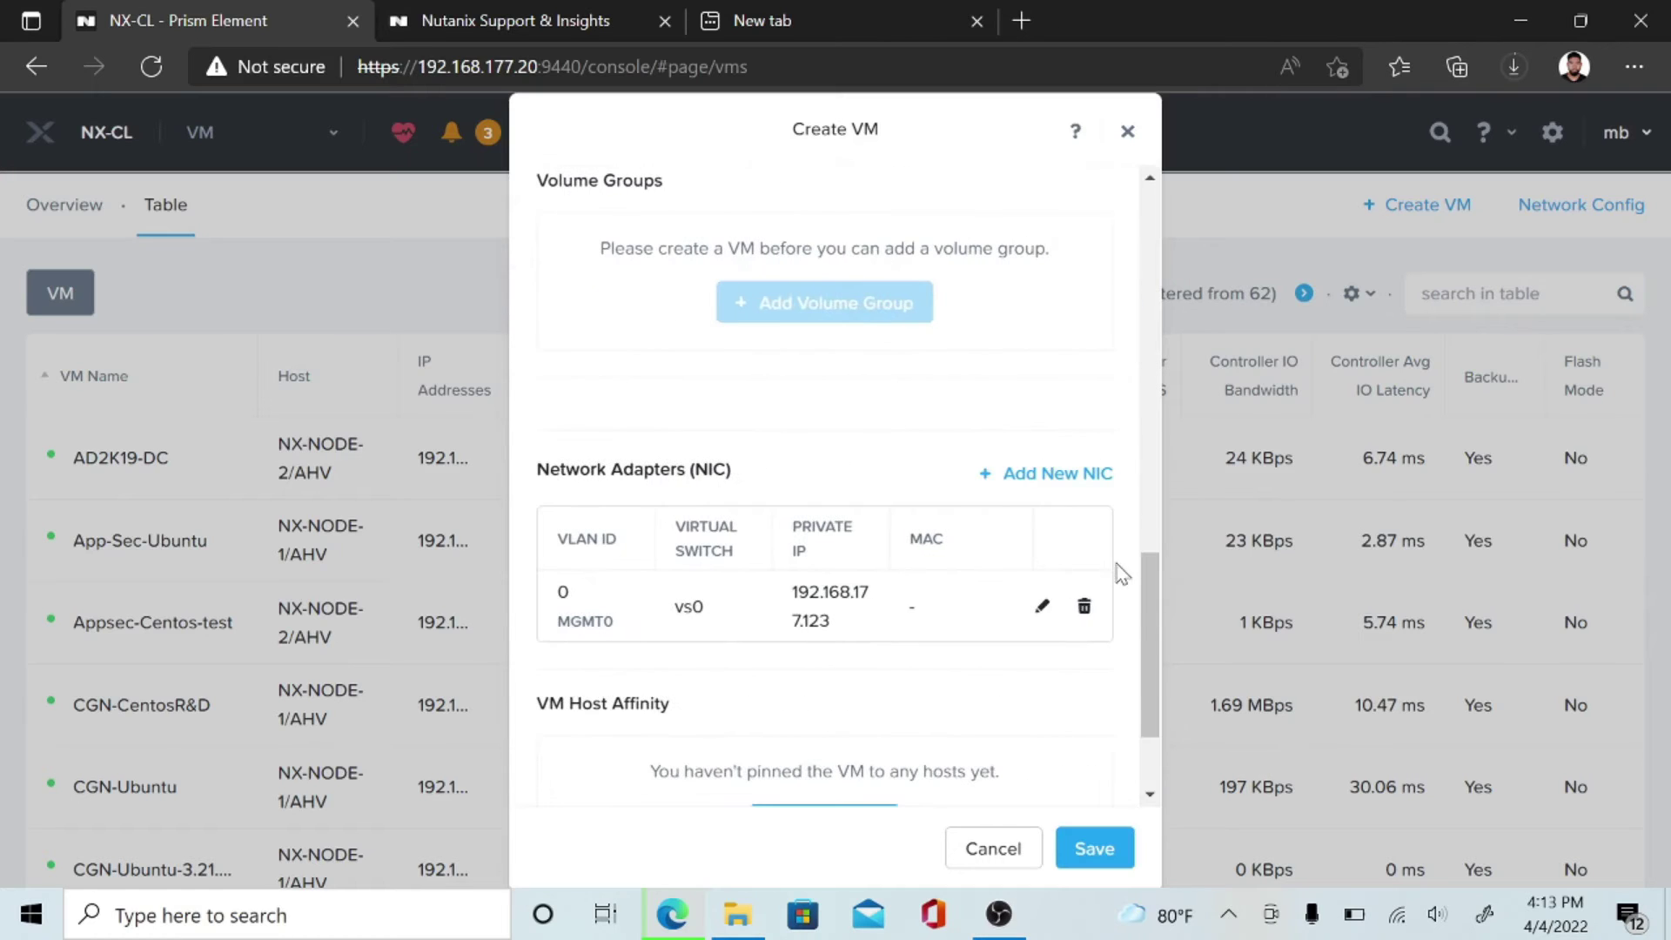
pyautogui.scroll(-2, 1150, 670)
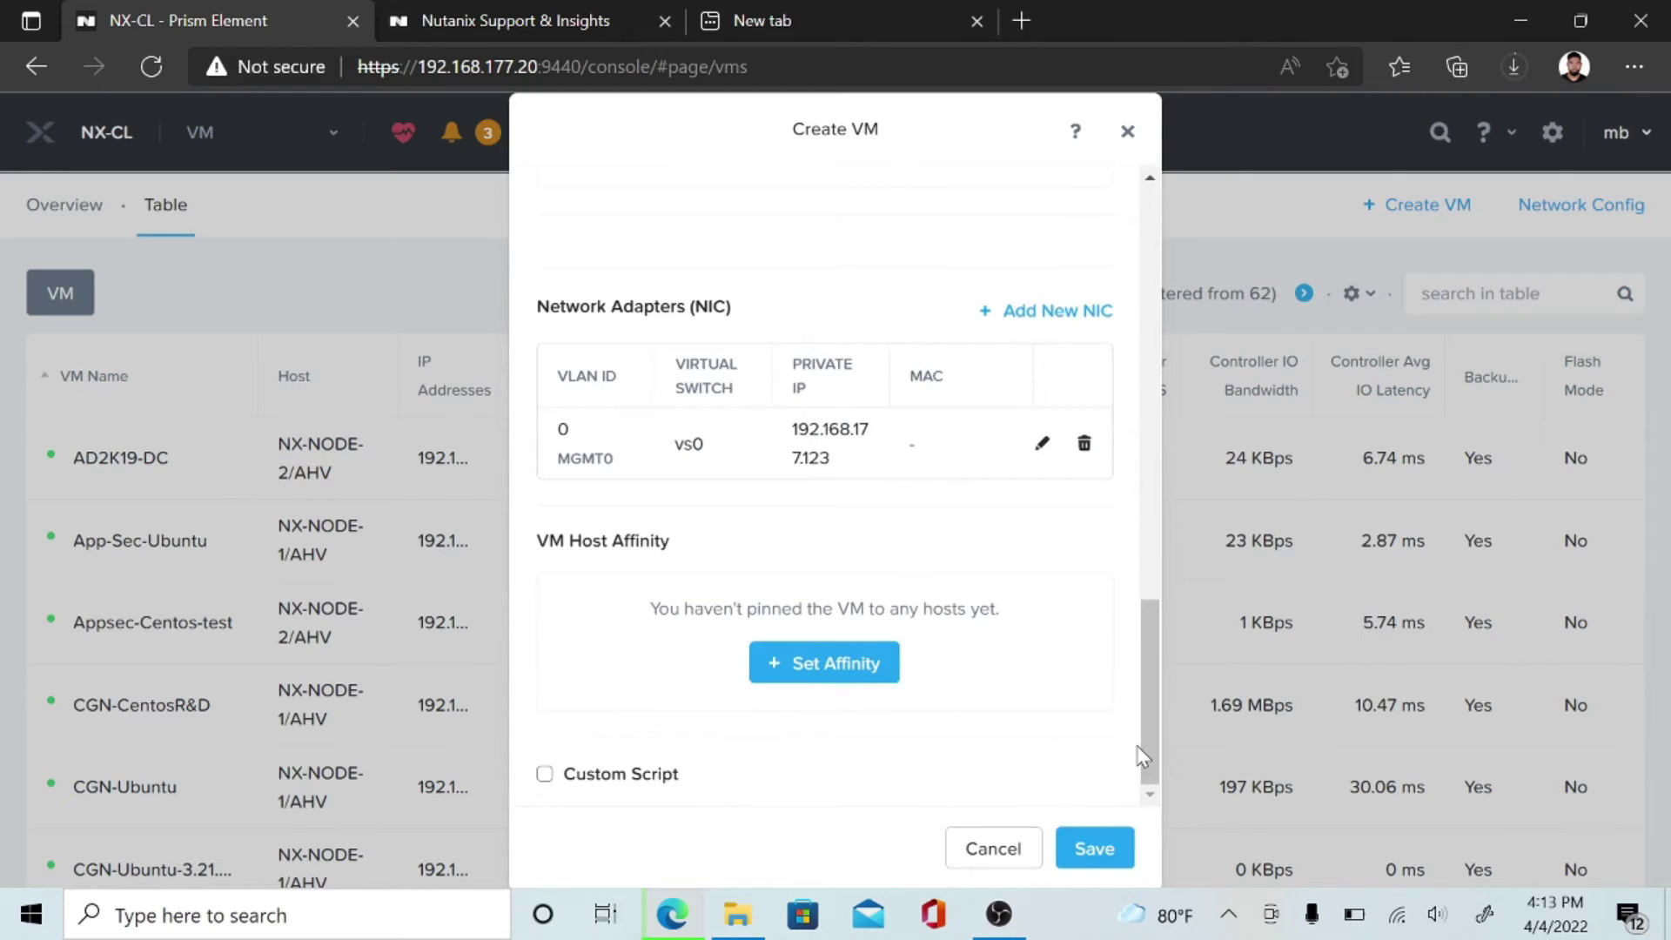
pyautogui.click(1098, 848)
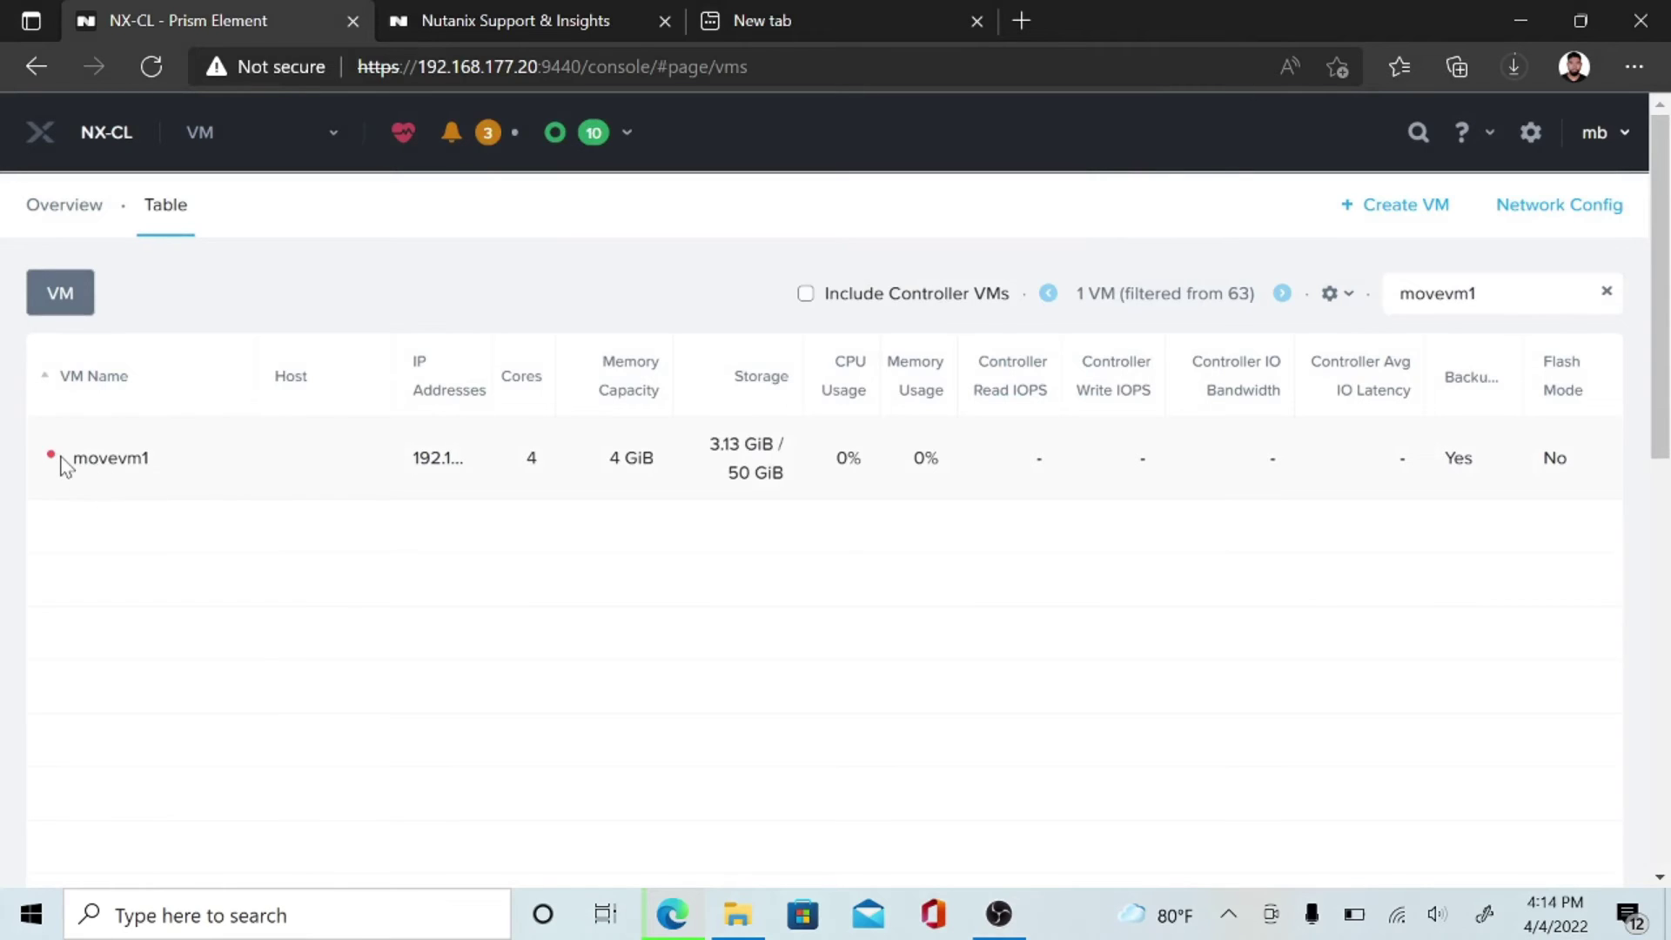
# Power on the movevm1 VM and check the power state change in the recent tasks.
pyautogui.click(110, 461)
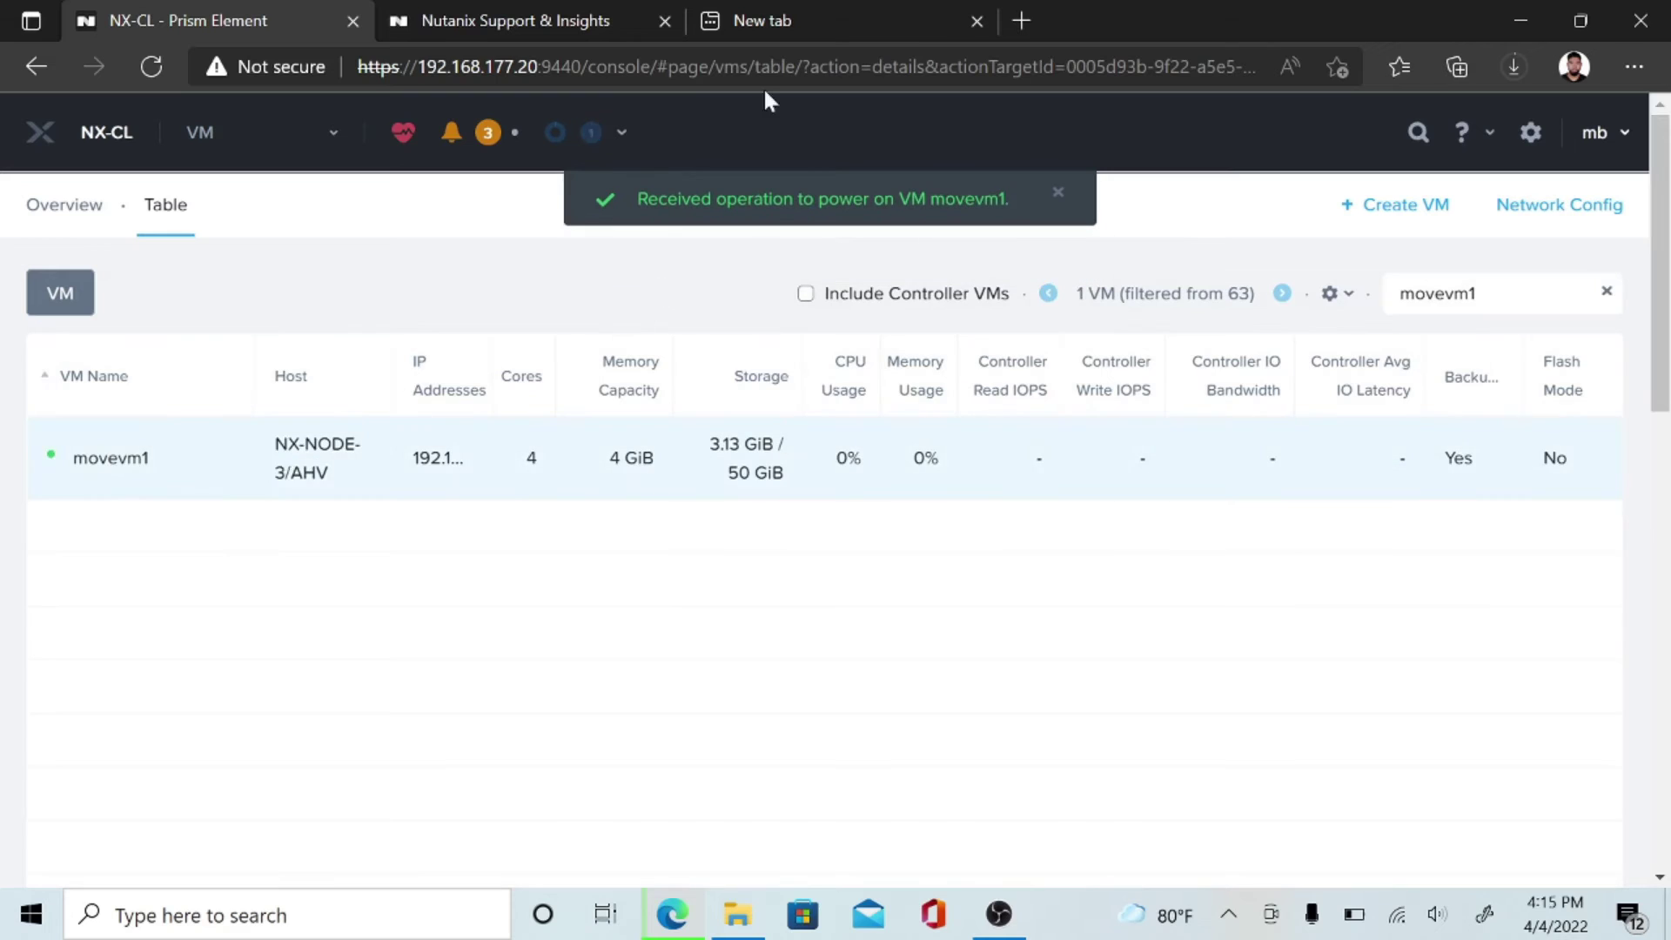
pyautogui.click(601, 143)
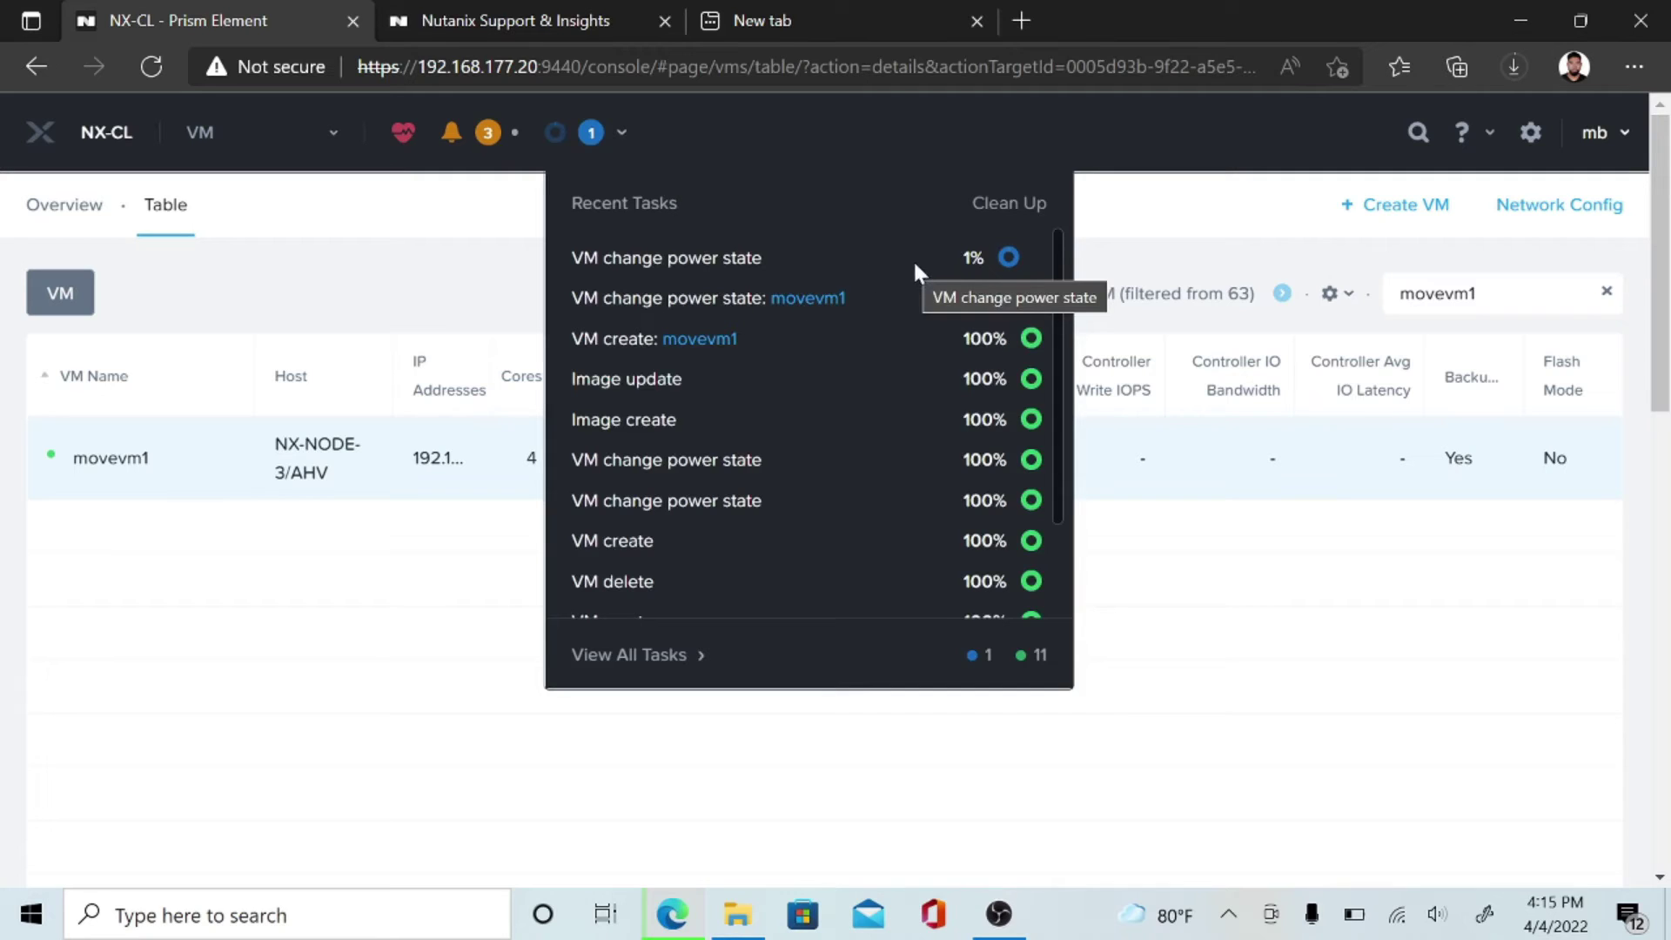
pyautogui.click(440, 540)
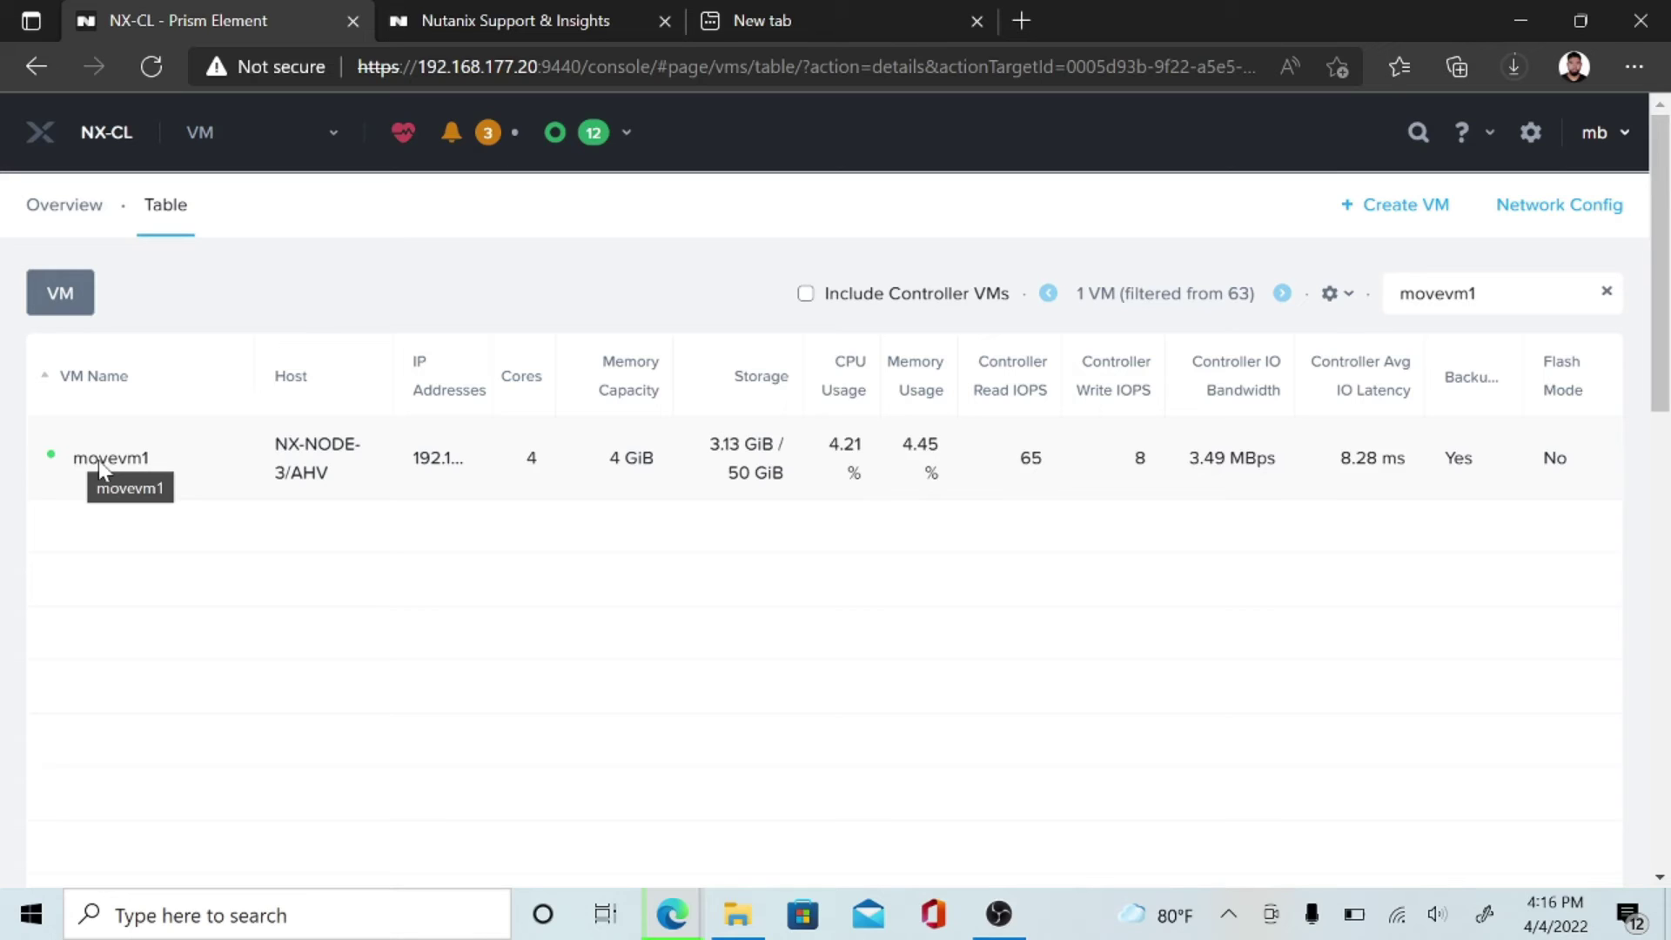
# Bring up the movevm1 console window to watch the appliance's first boot.
pyautogui.rightClick(100, 465)
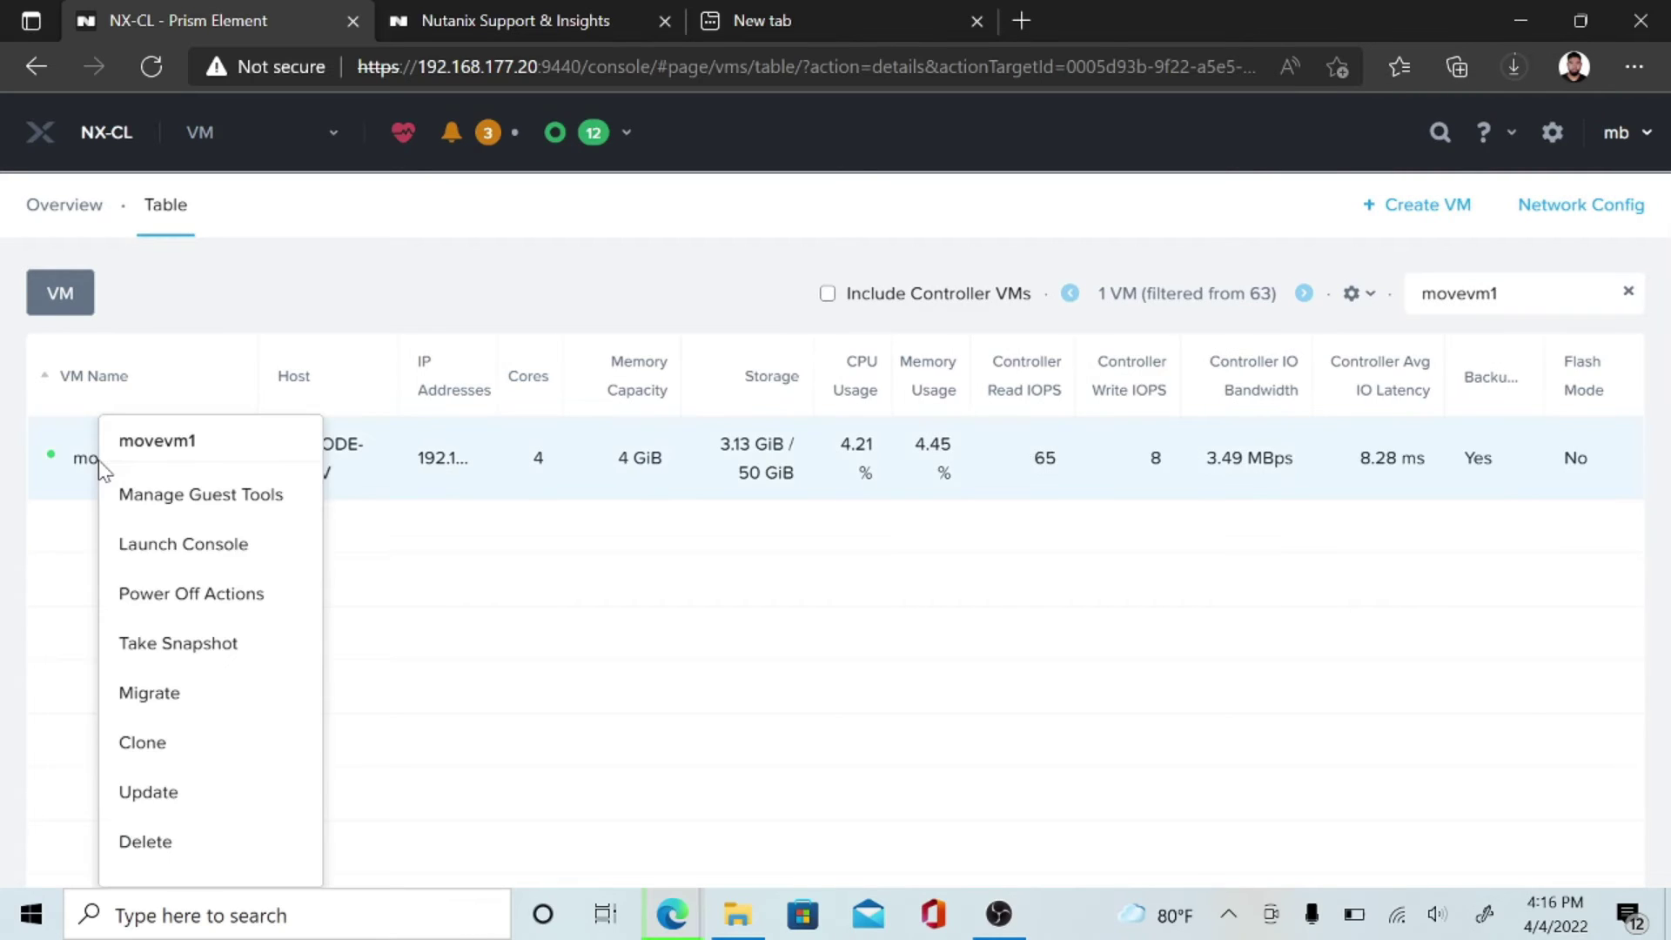
pyautogui.click(395, 521)
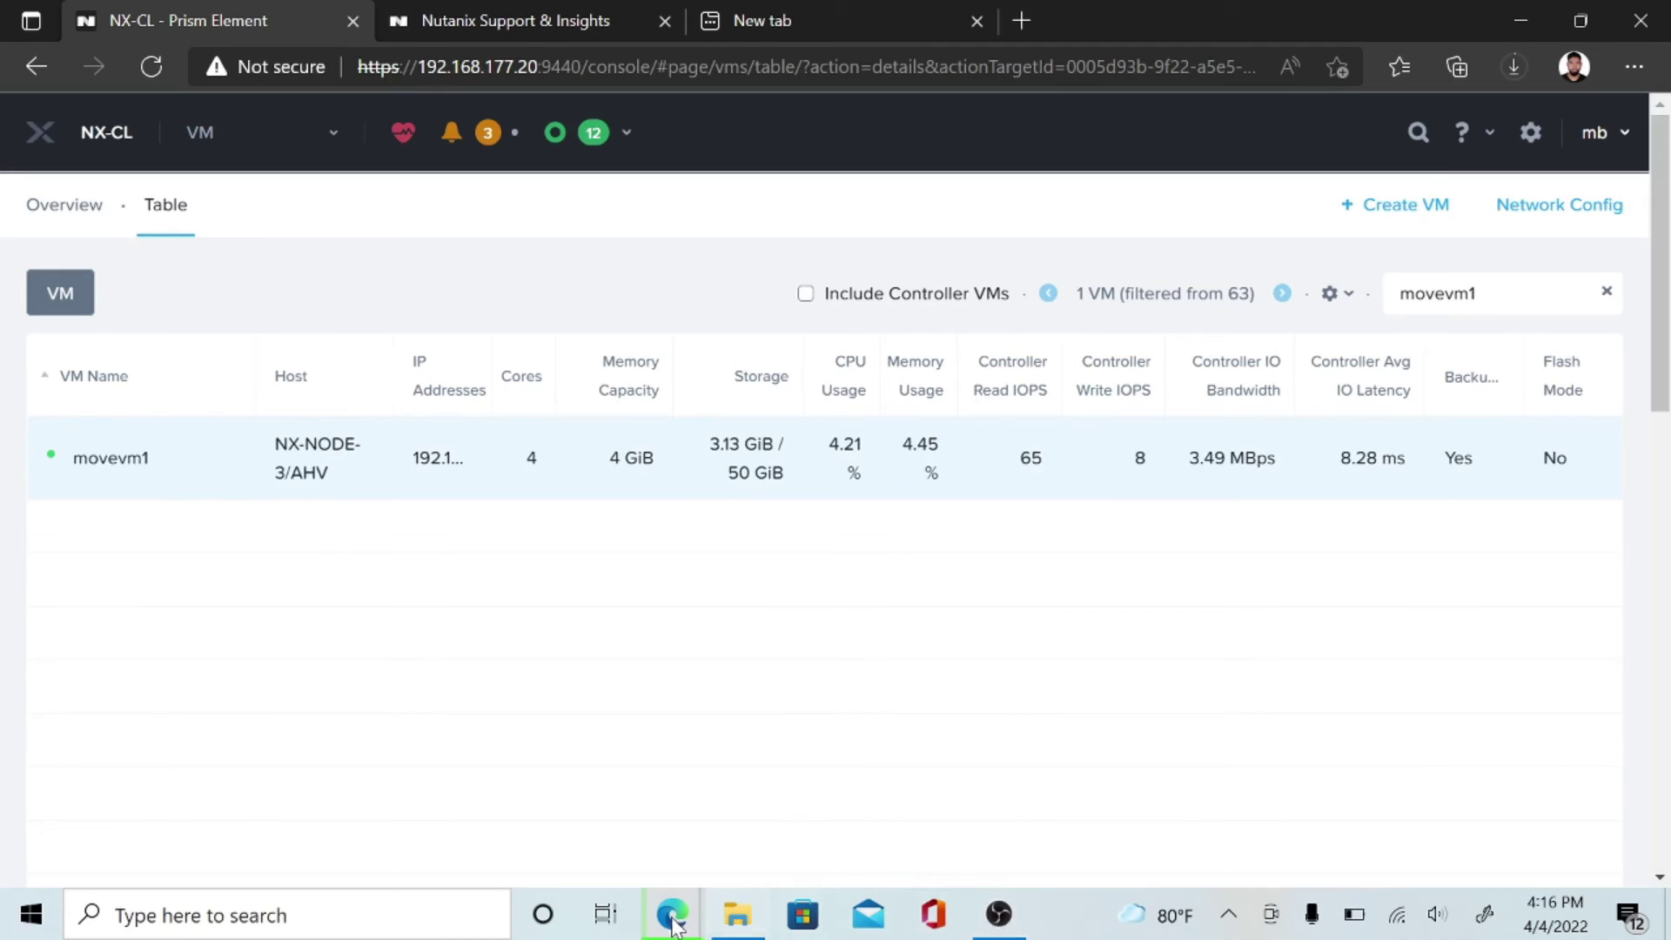
pyautogui.moveTo(683, 915)
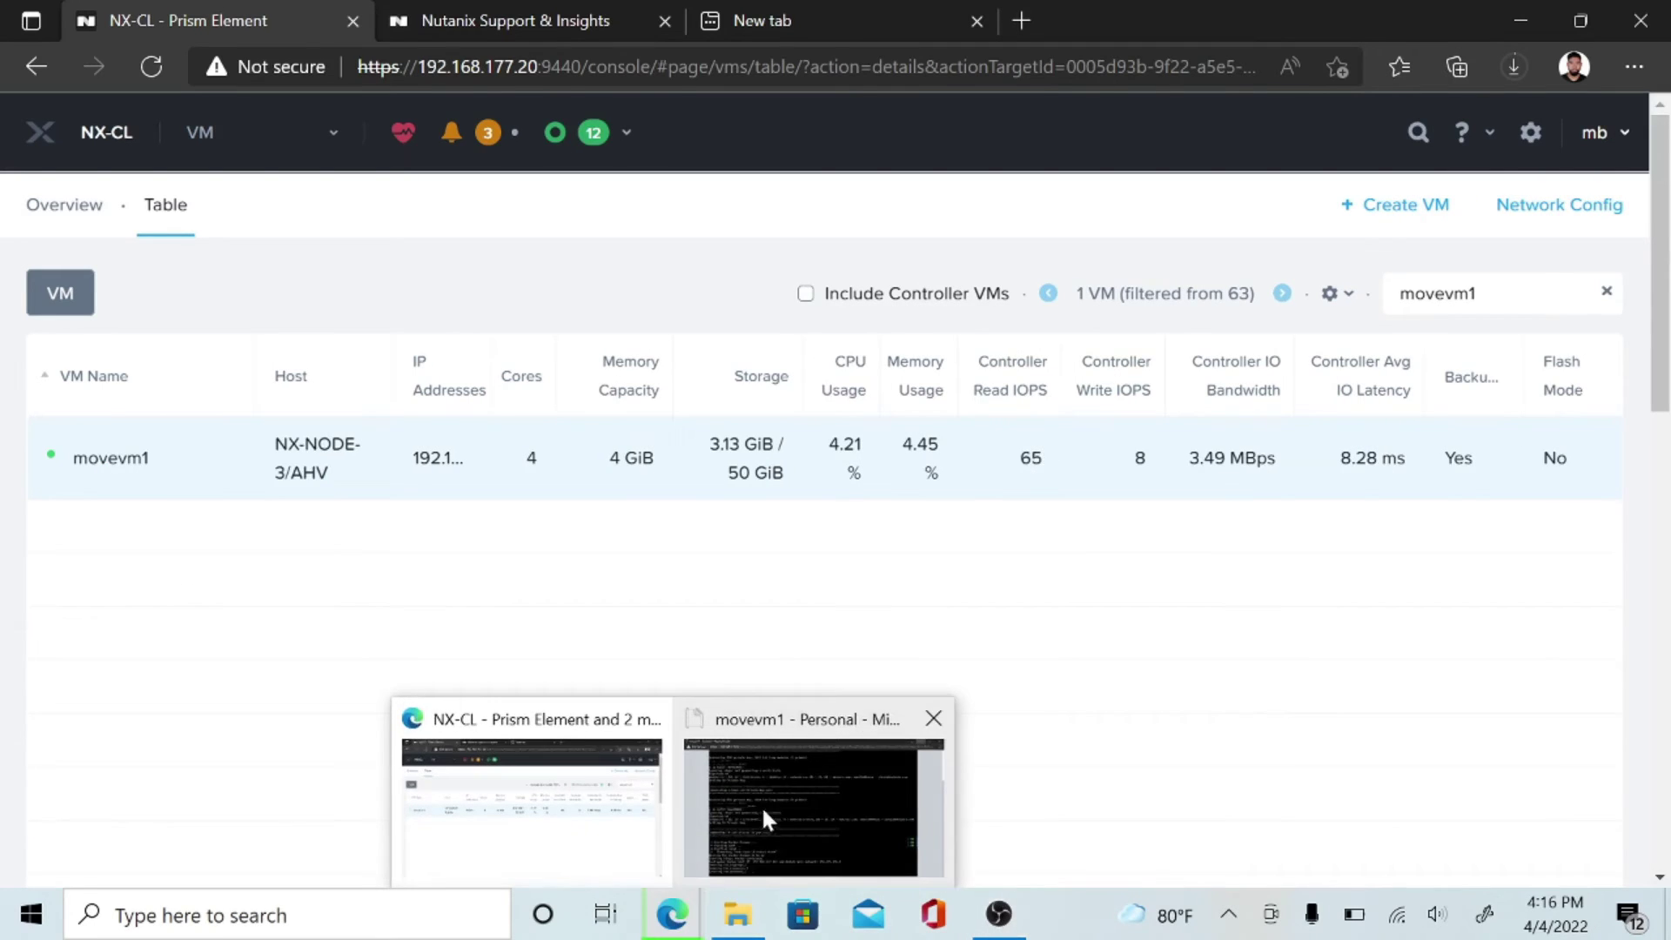
pyautogui.click(771, 796)
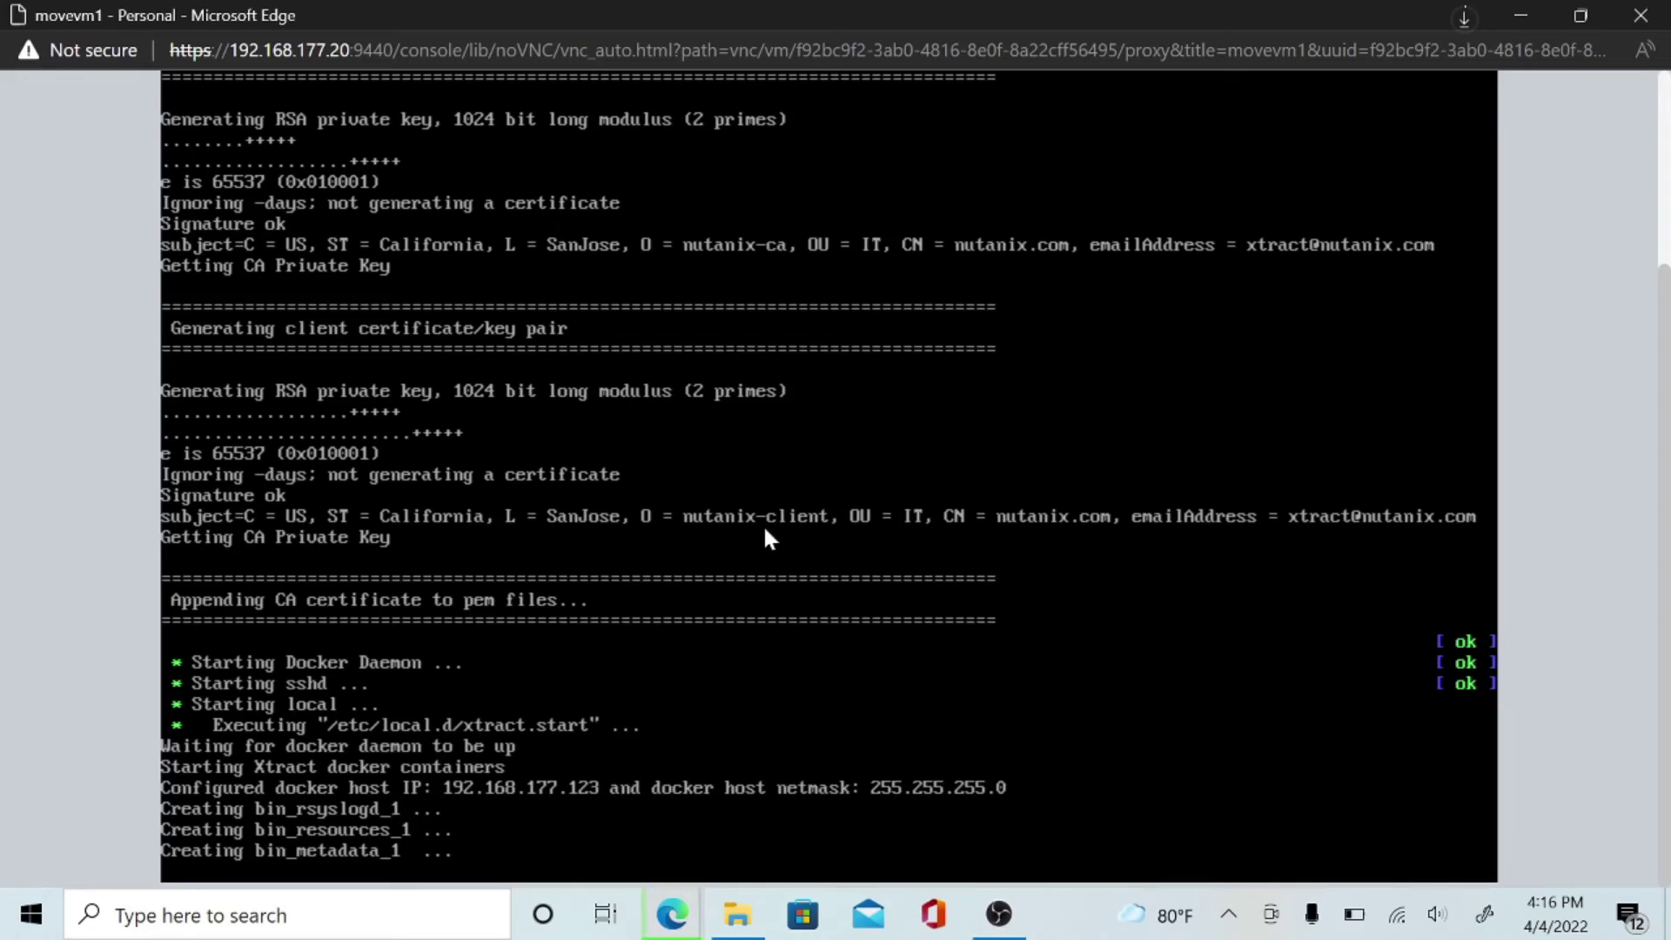
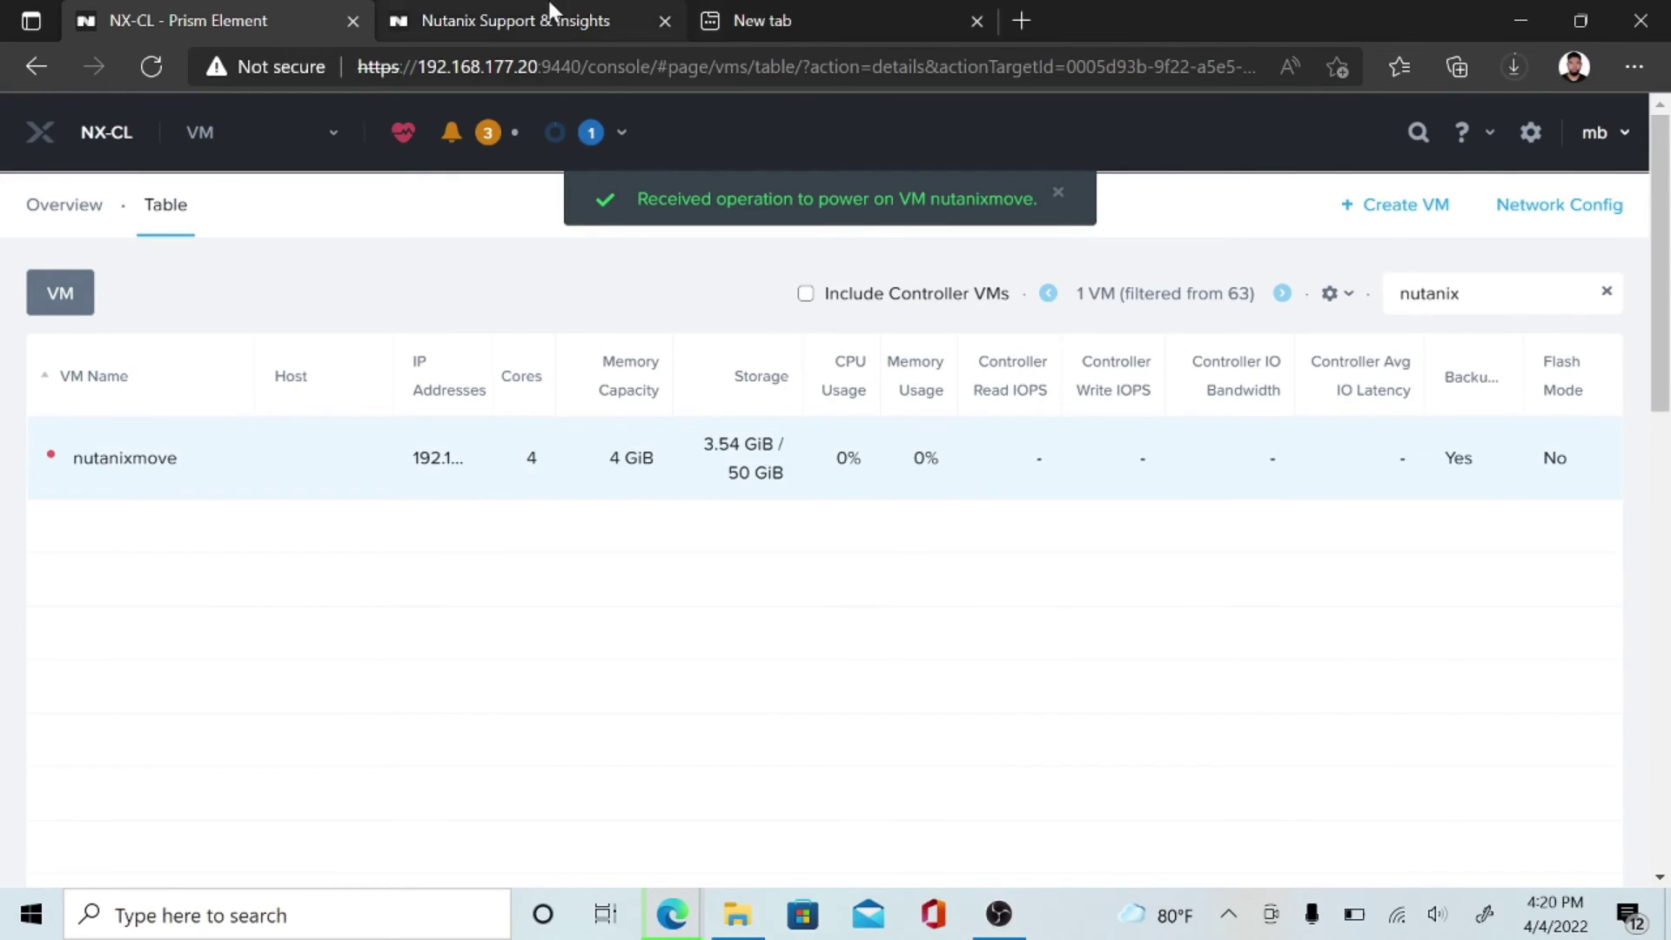
# Check the service startup progress in the movevm1 console, leaving the console window minimized.
pyautogui.click(622, 134)
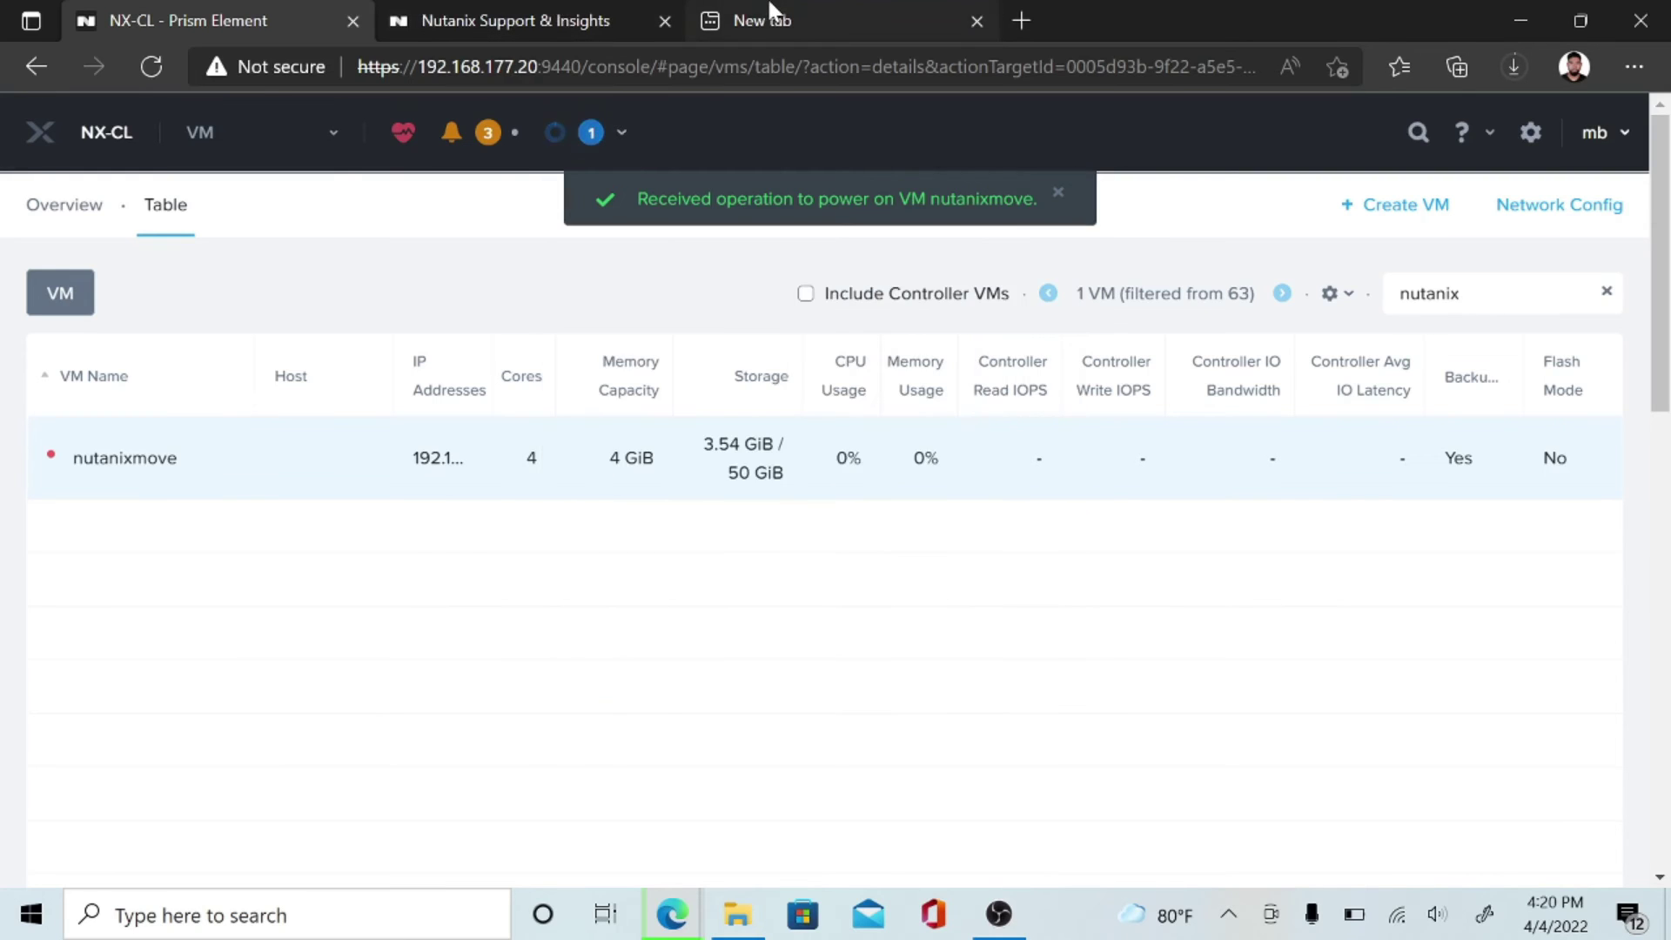
pyautogui.click(769, 16)
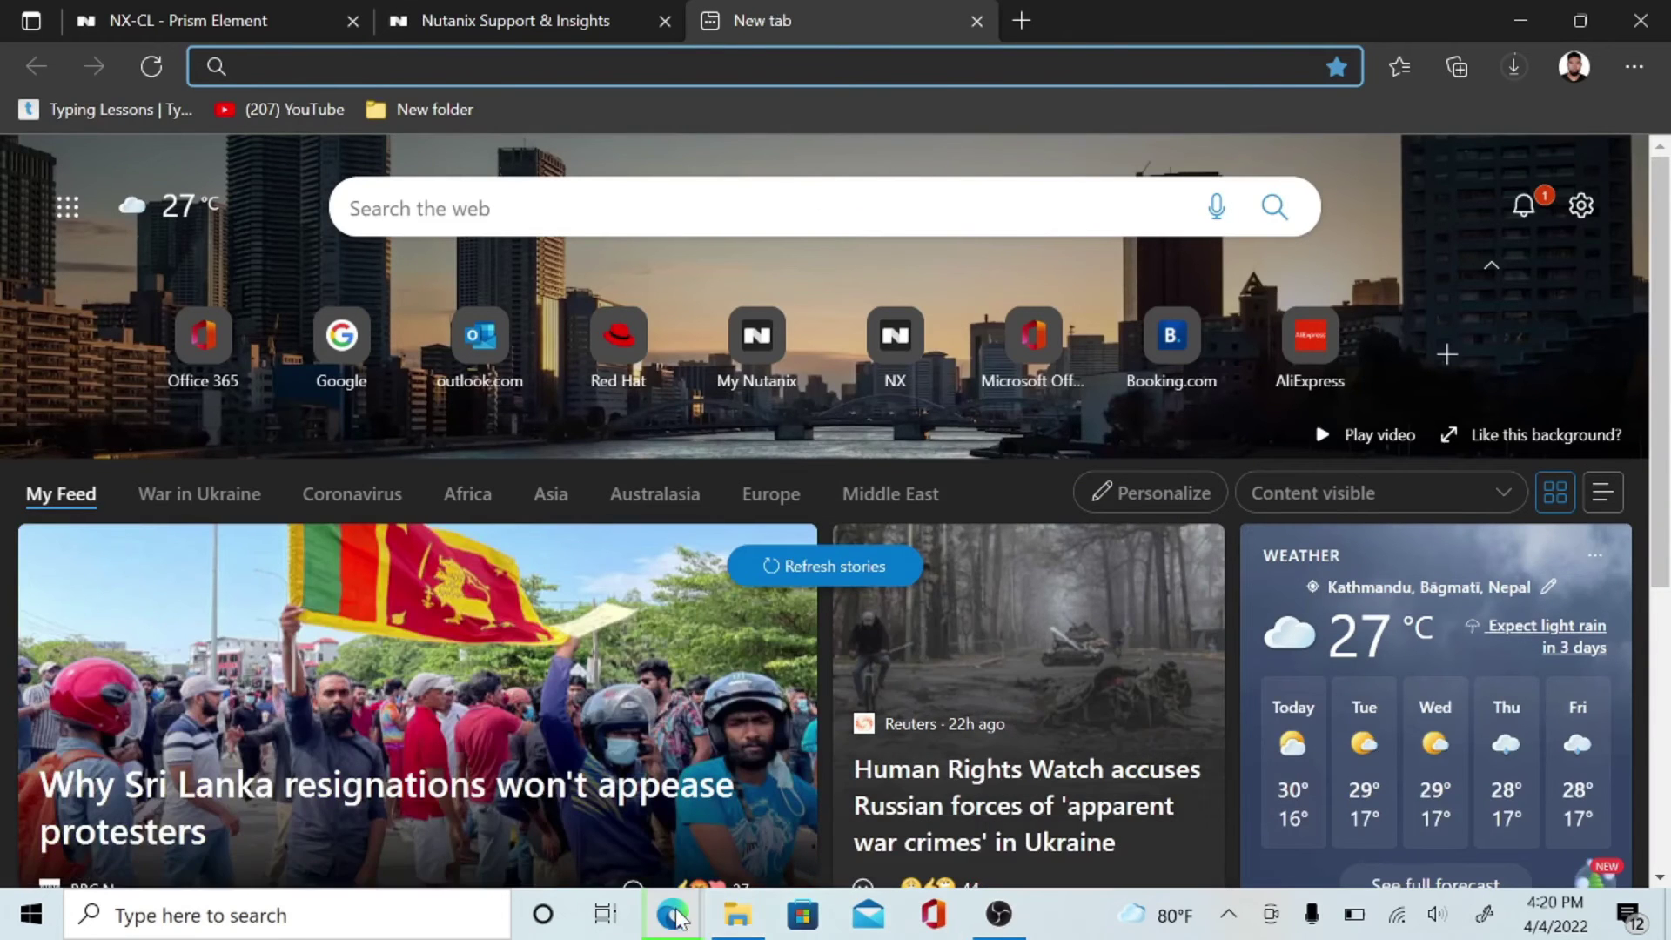
pyautogui.moveTo(676, 918)
pyautogui.click(771, 823)
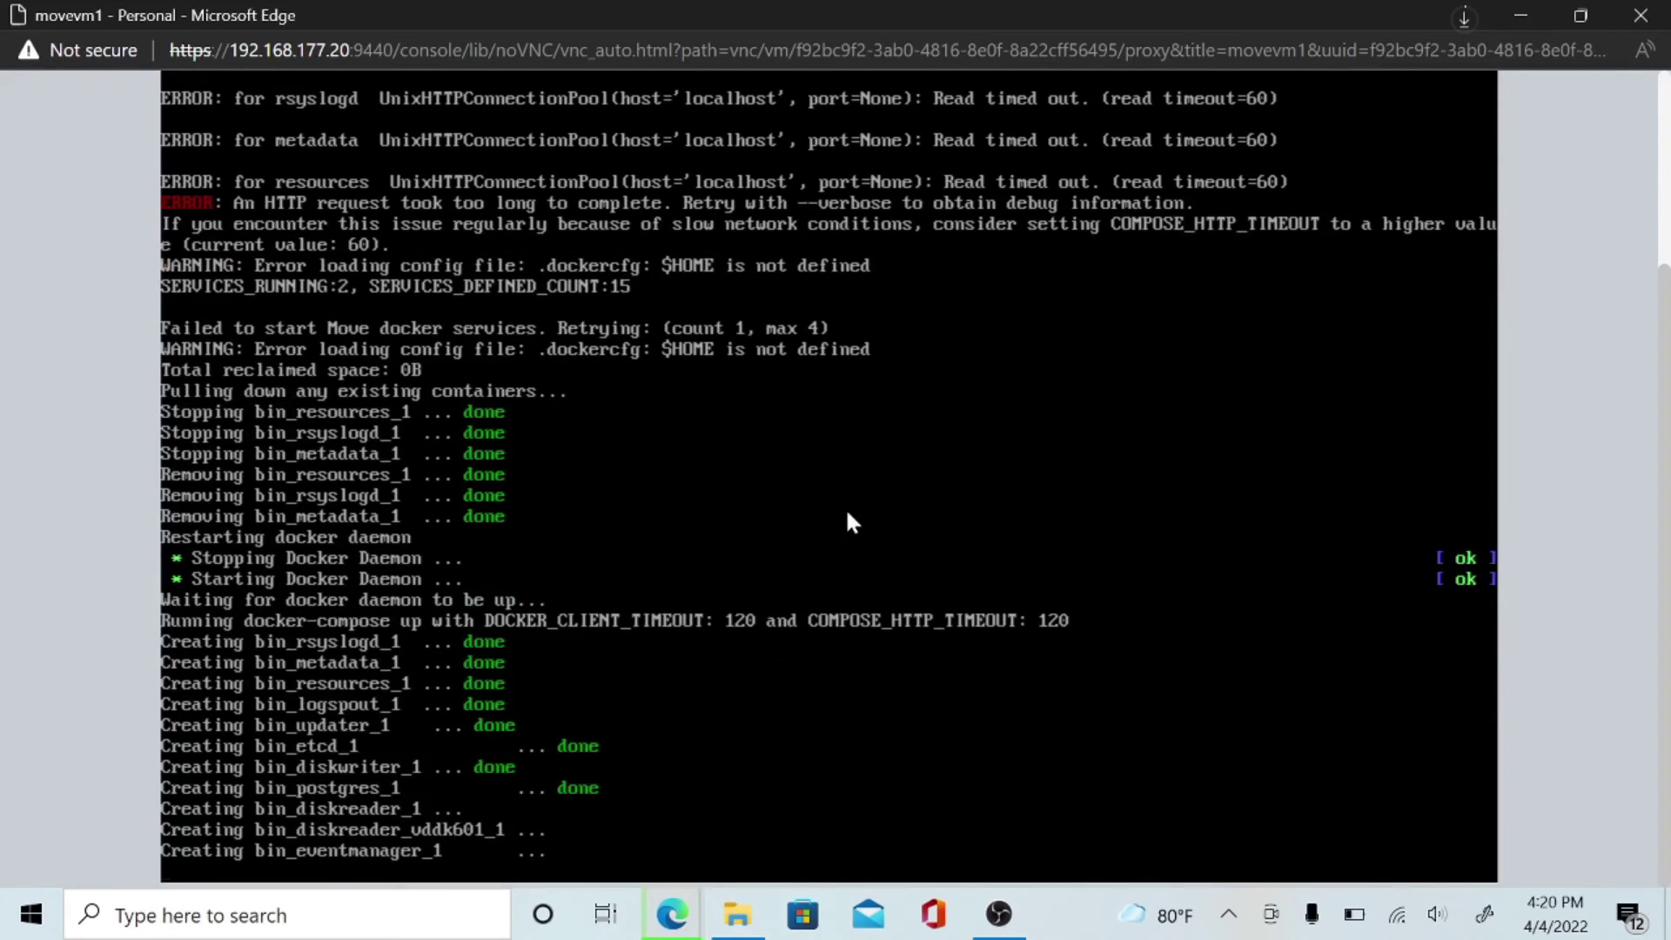
pyautogui.click(1519, 14)
# Check the nutanixmove VM's power-on in the recent tasks and review the movevm1 console output again.
pyautogui.click(270, 5)
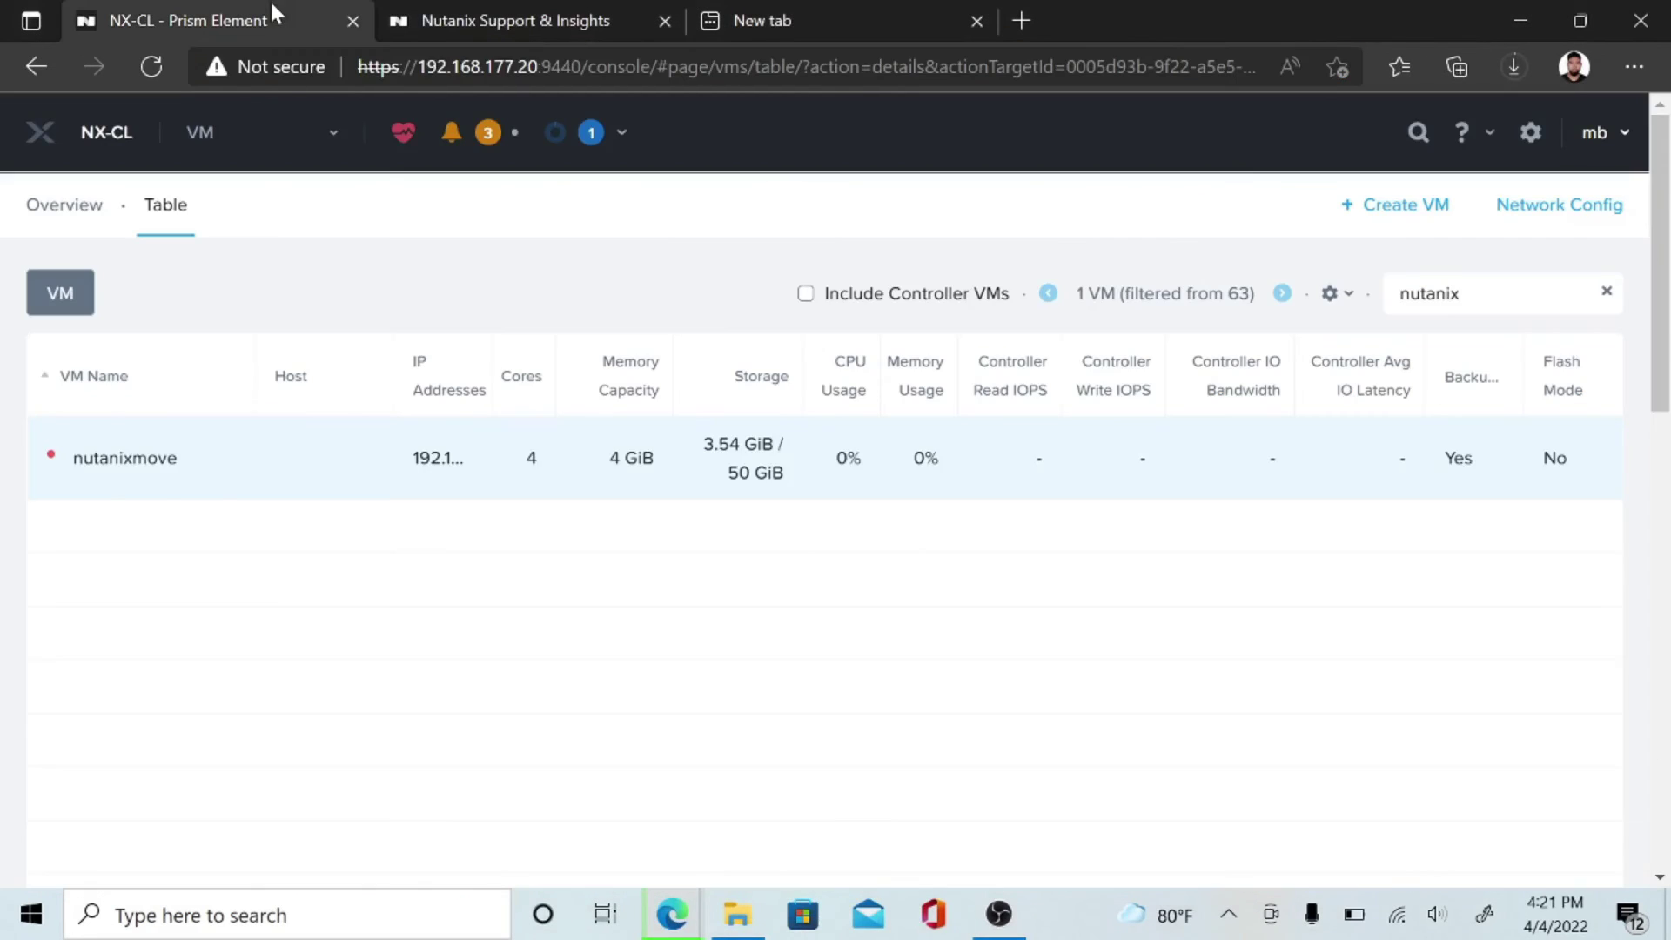
pyautogui.click(103, 456)
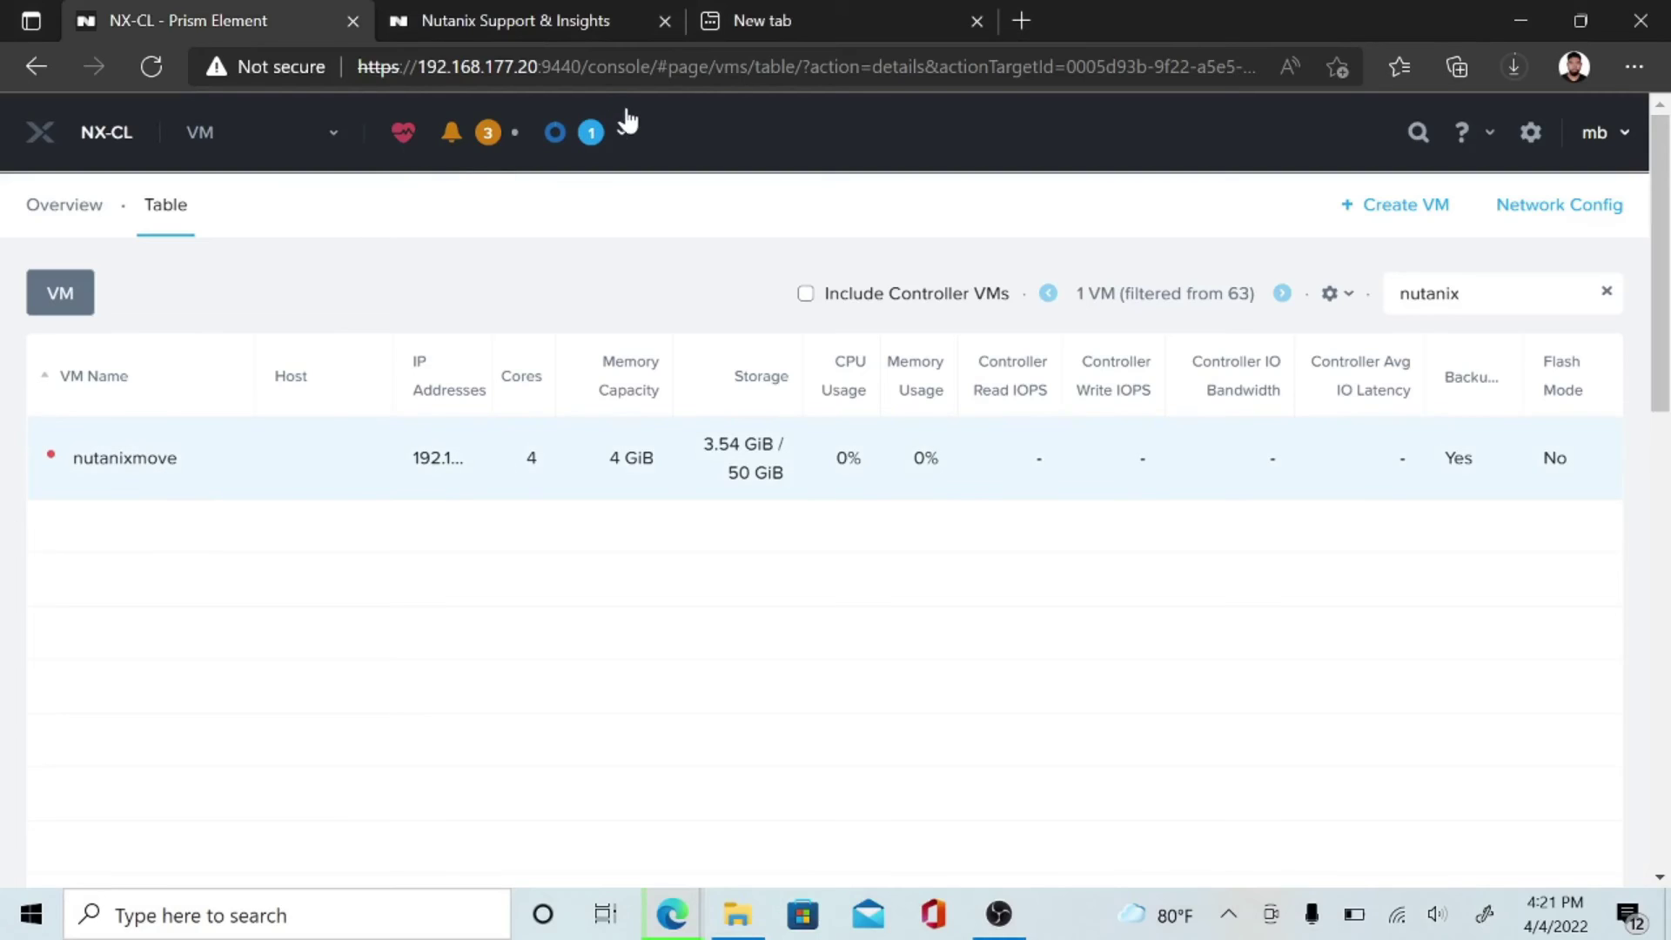
pyautogui.click(608, 139)
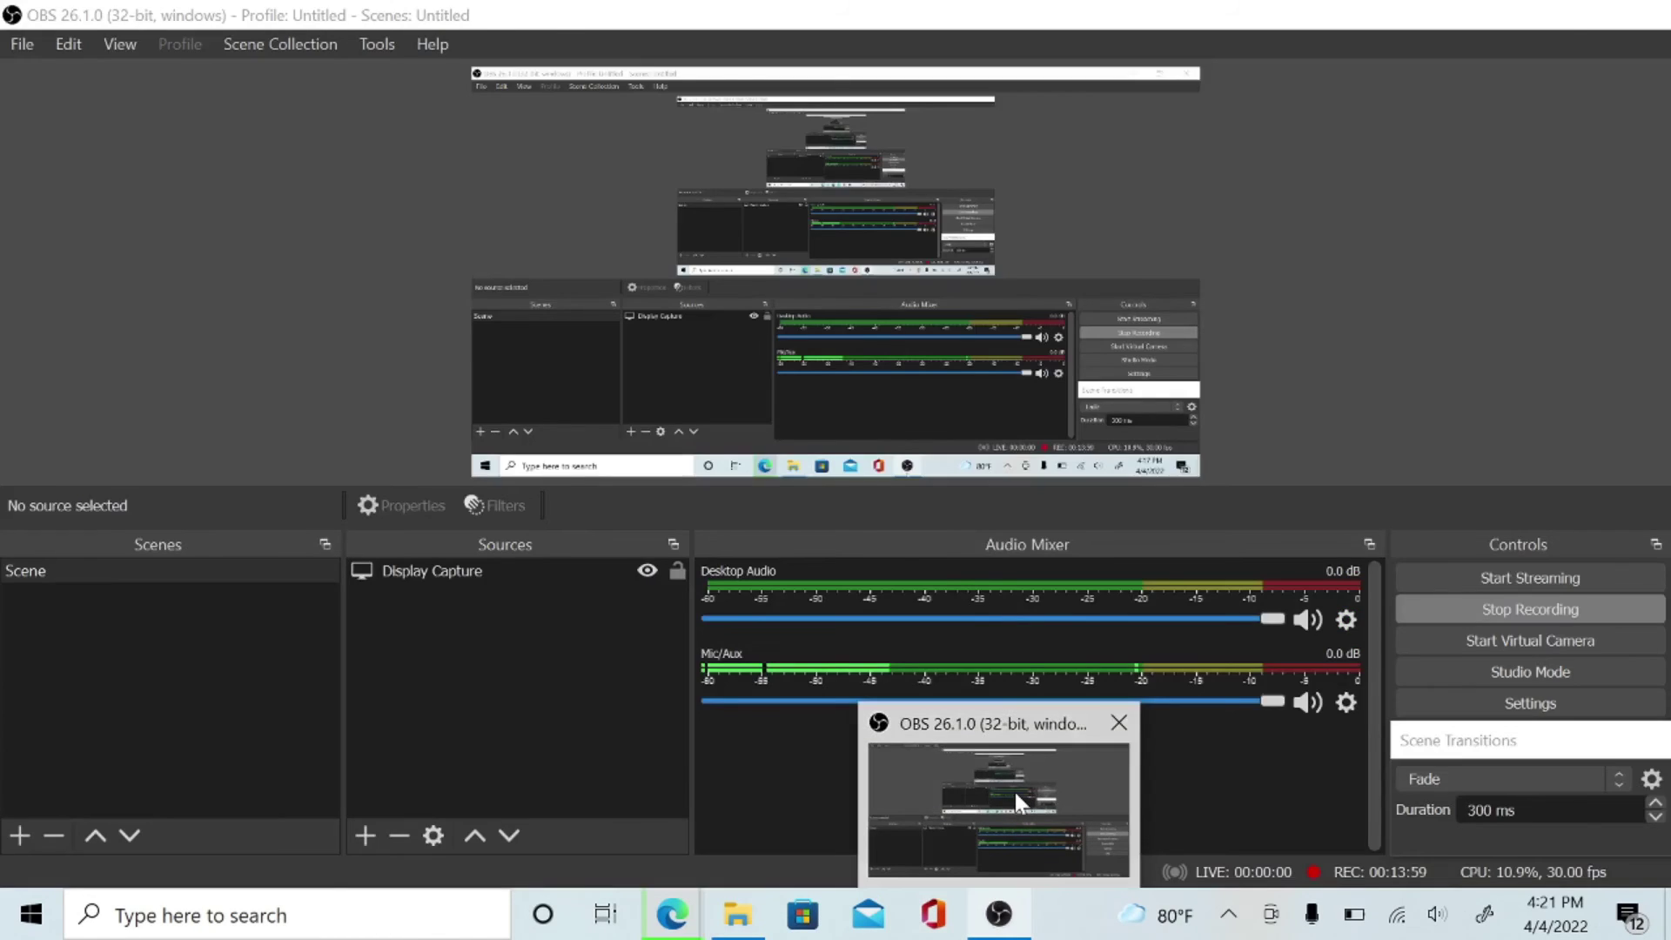
pyautogui.moveTo(667, 927)
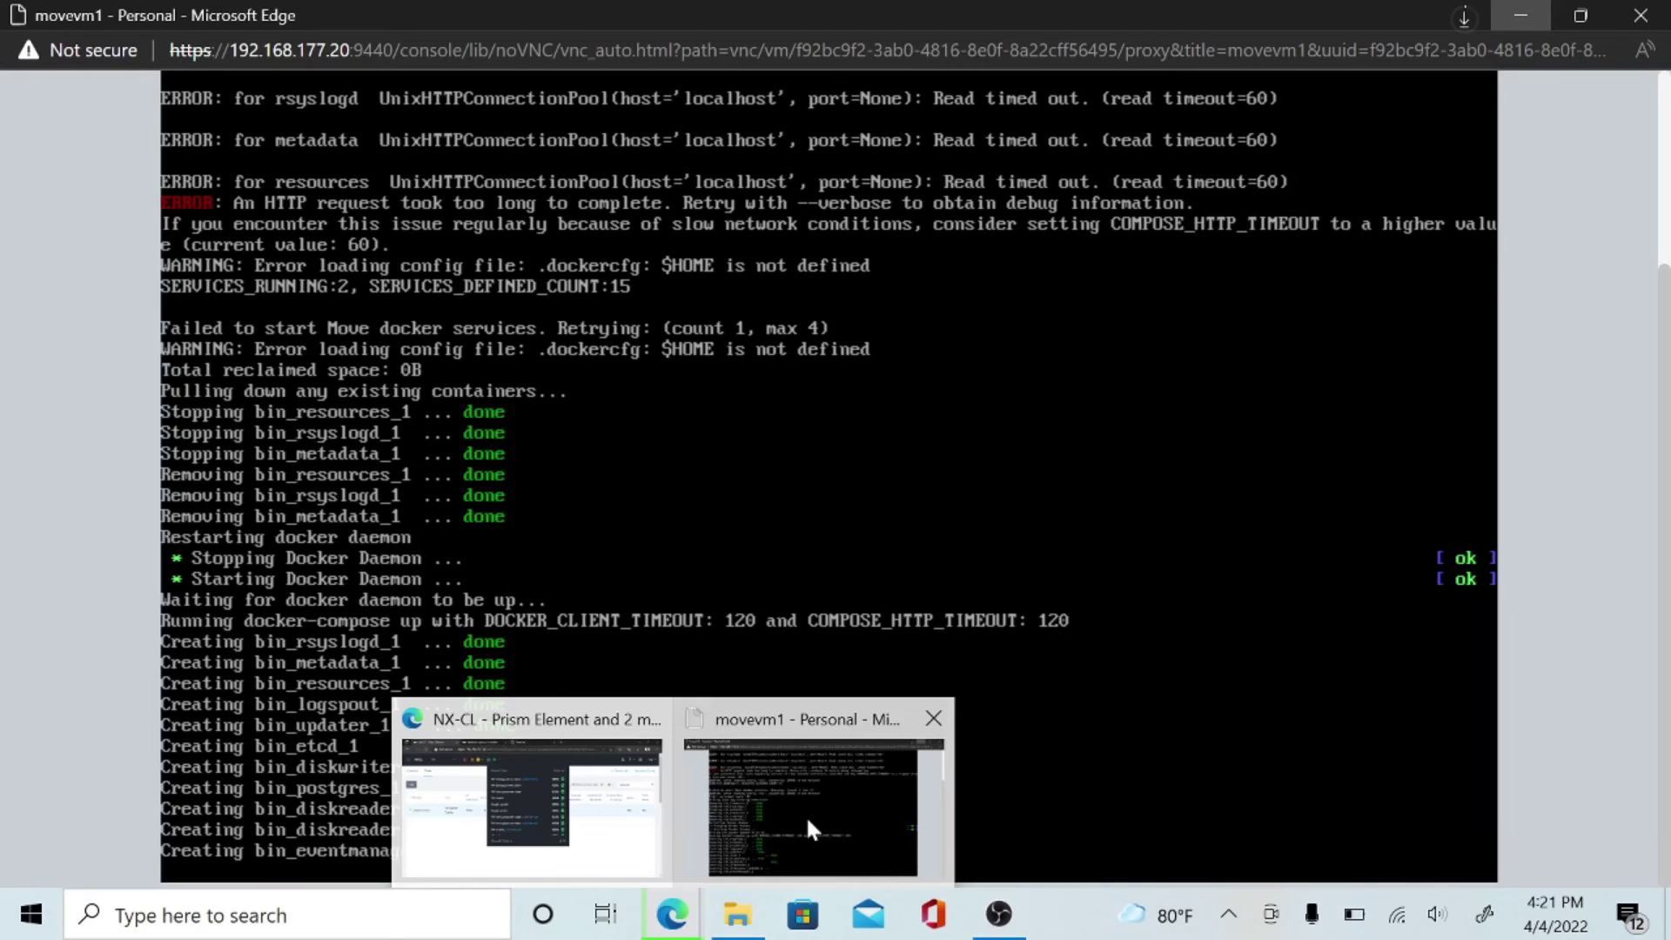
pyautogui.click(806, 815)
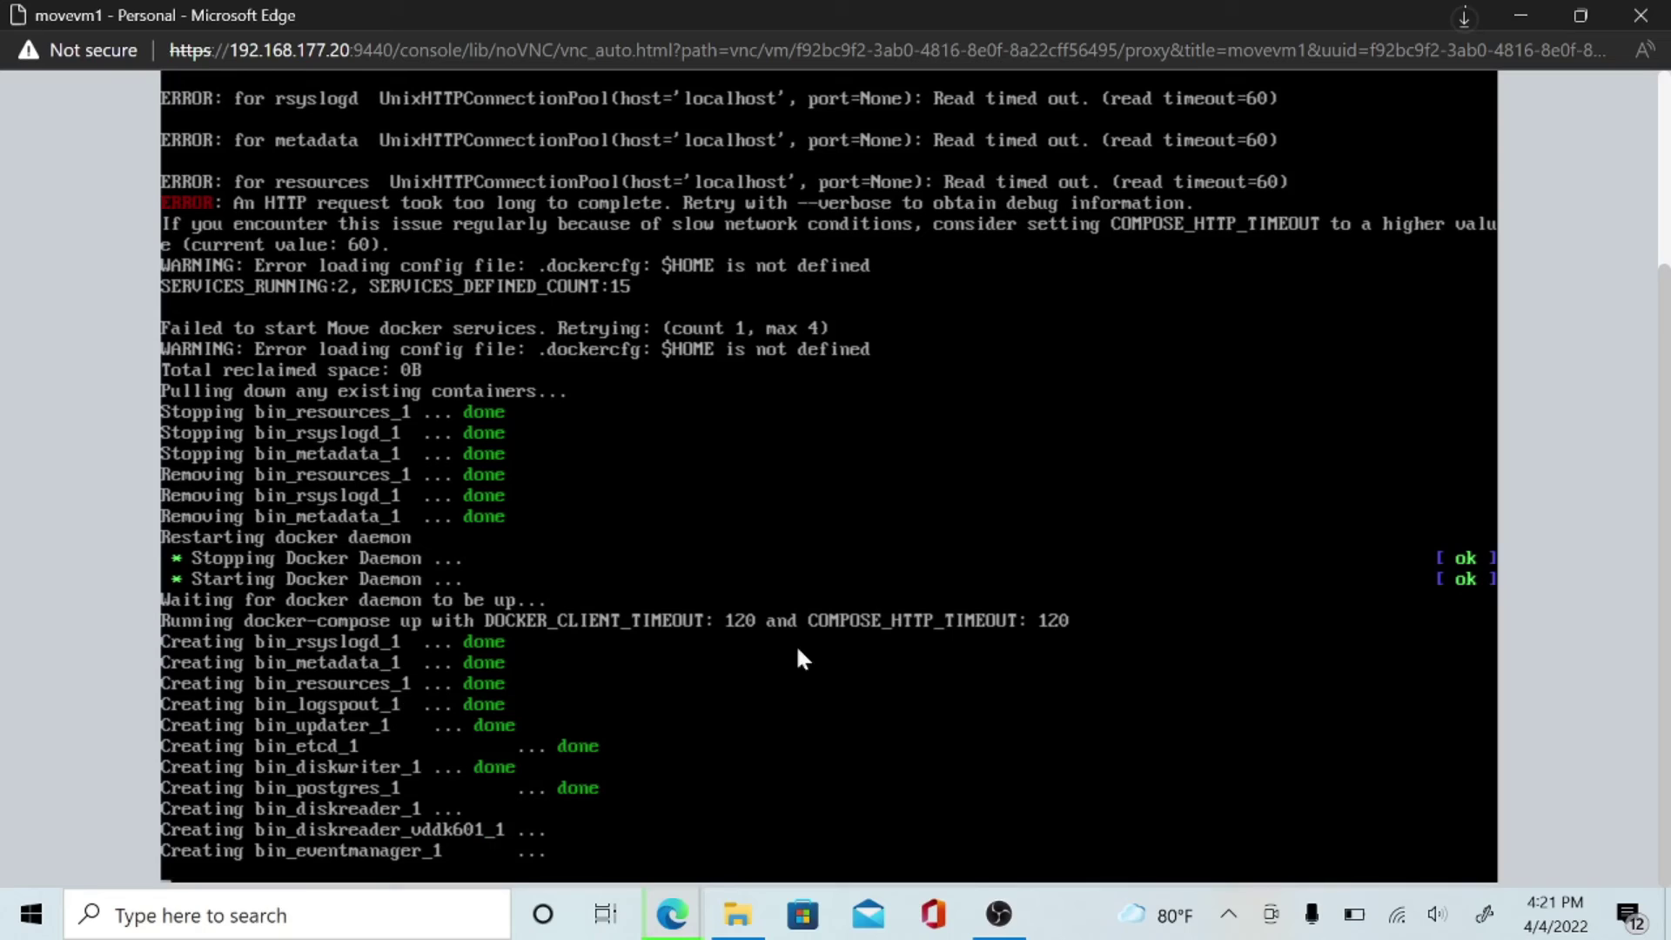
pyautogui.click(1532, 1)
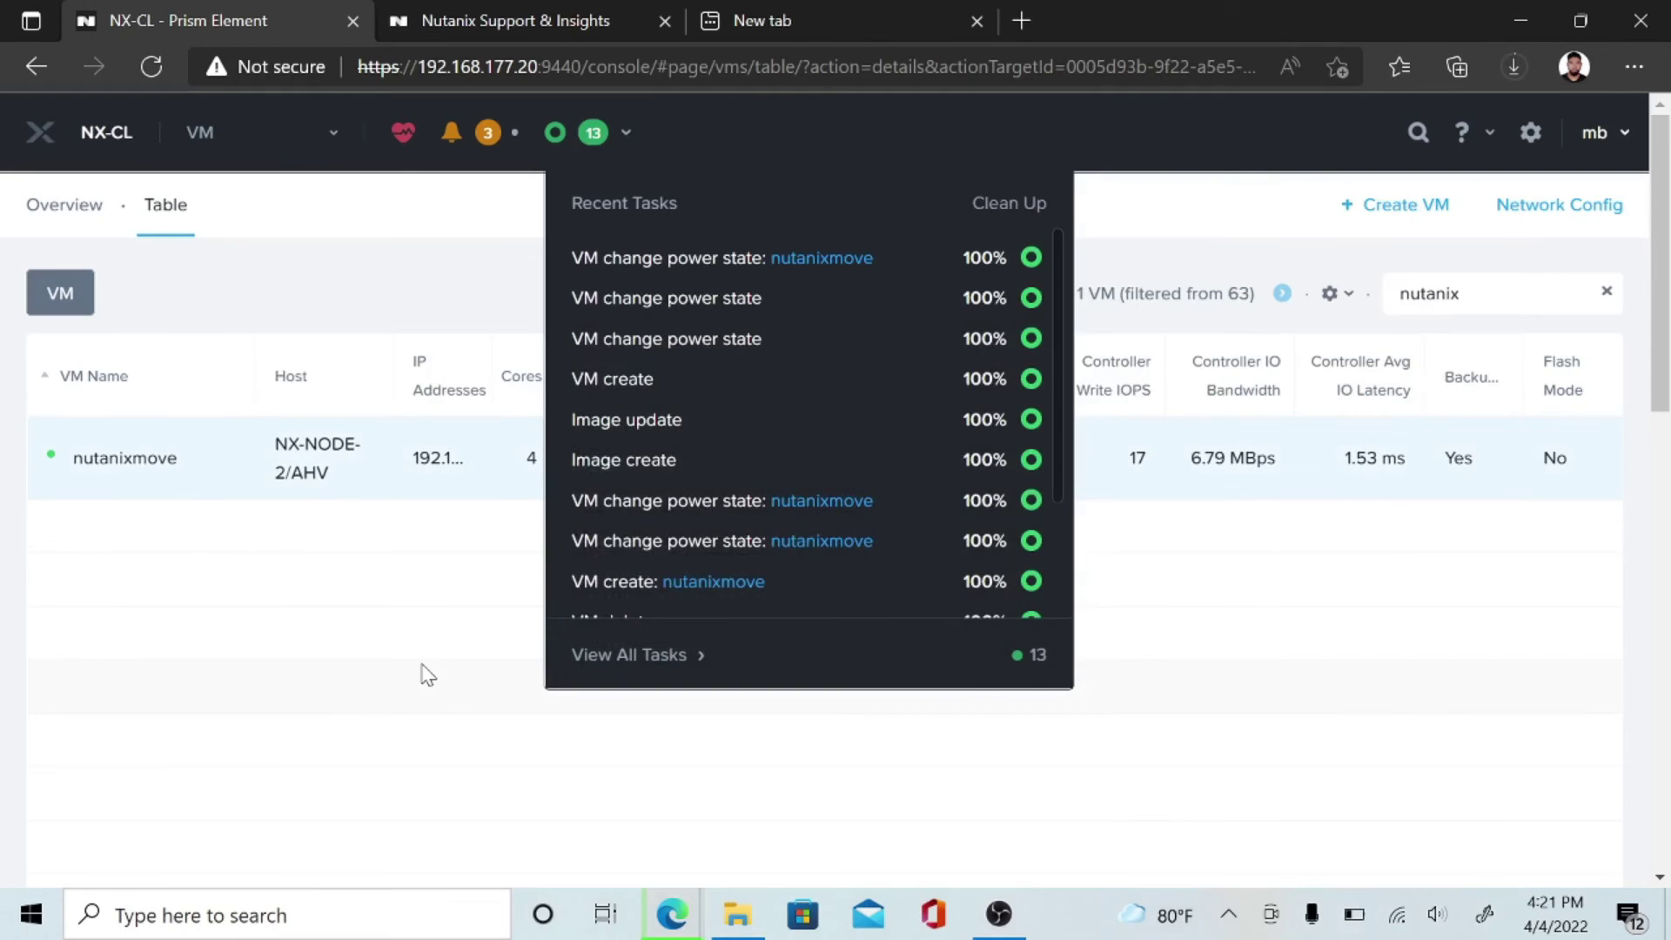
pyautogui.click(427, 674)
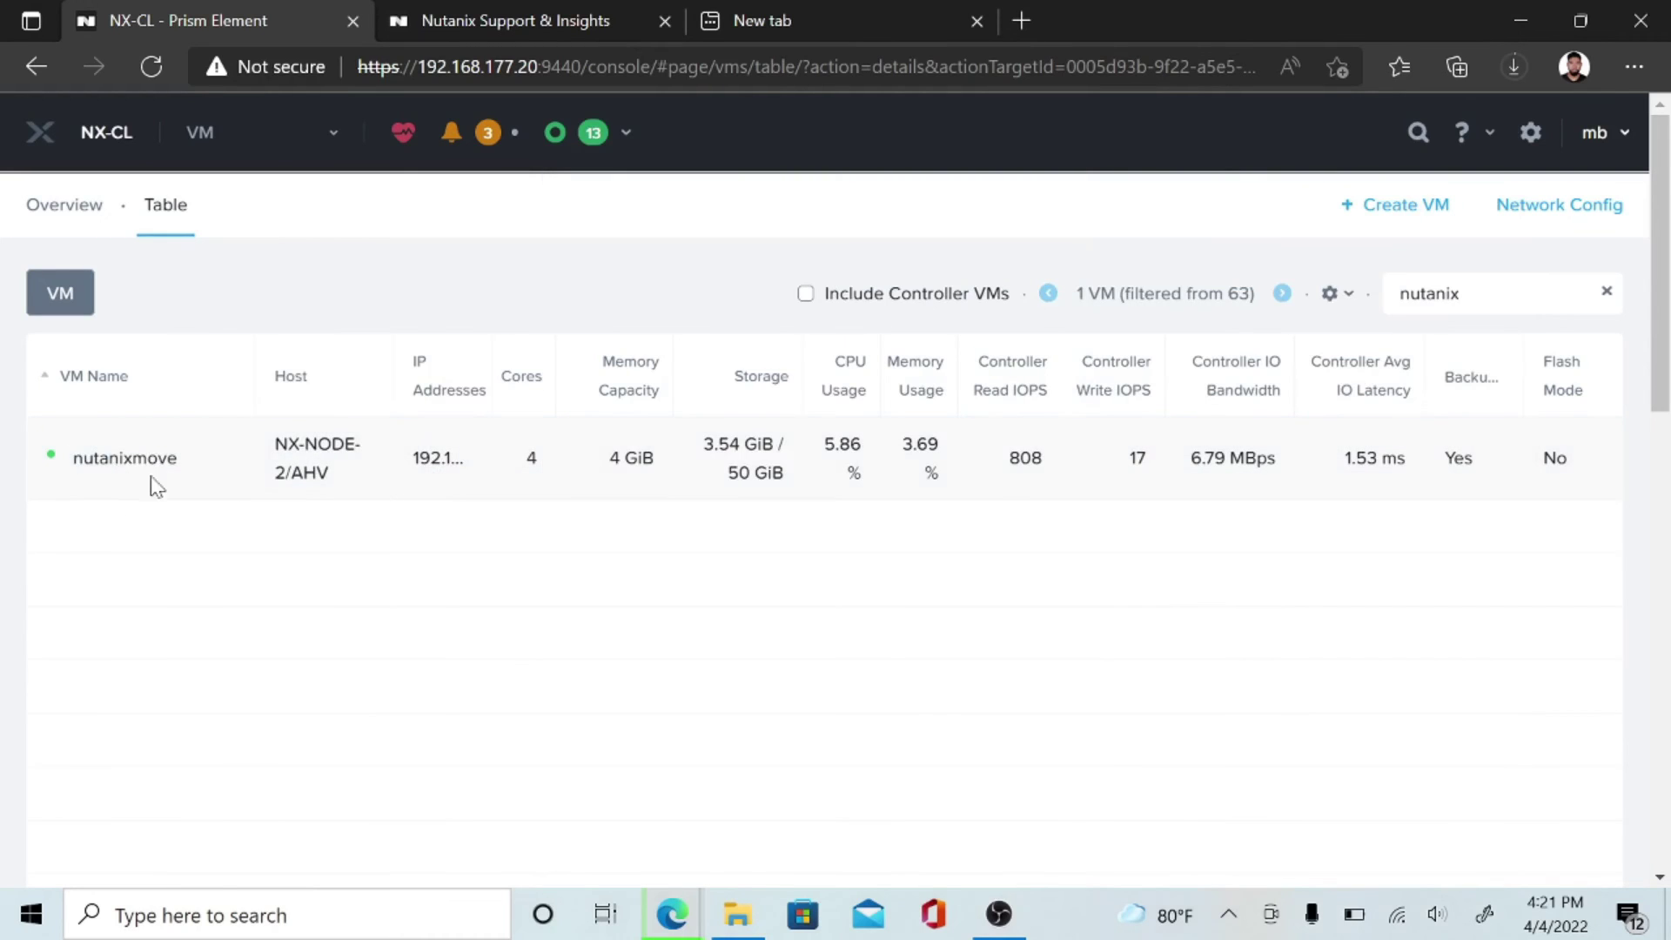
# Ping 192.168.177.122 from a command prompt to test the nutanixmove VM's connectivity, stop the ping and close the prompt.
pyautogui.click(153, 484)
pyautogui.press('super+r')
pyautogui.press('Return')
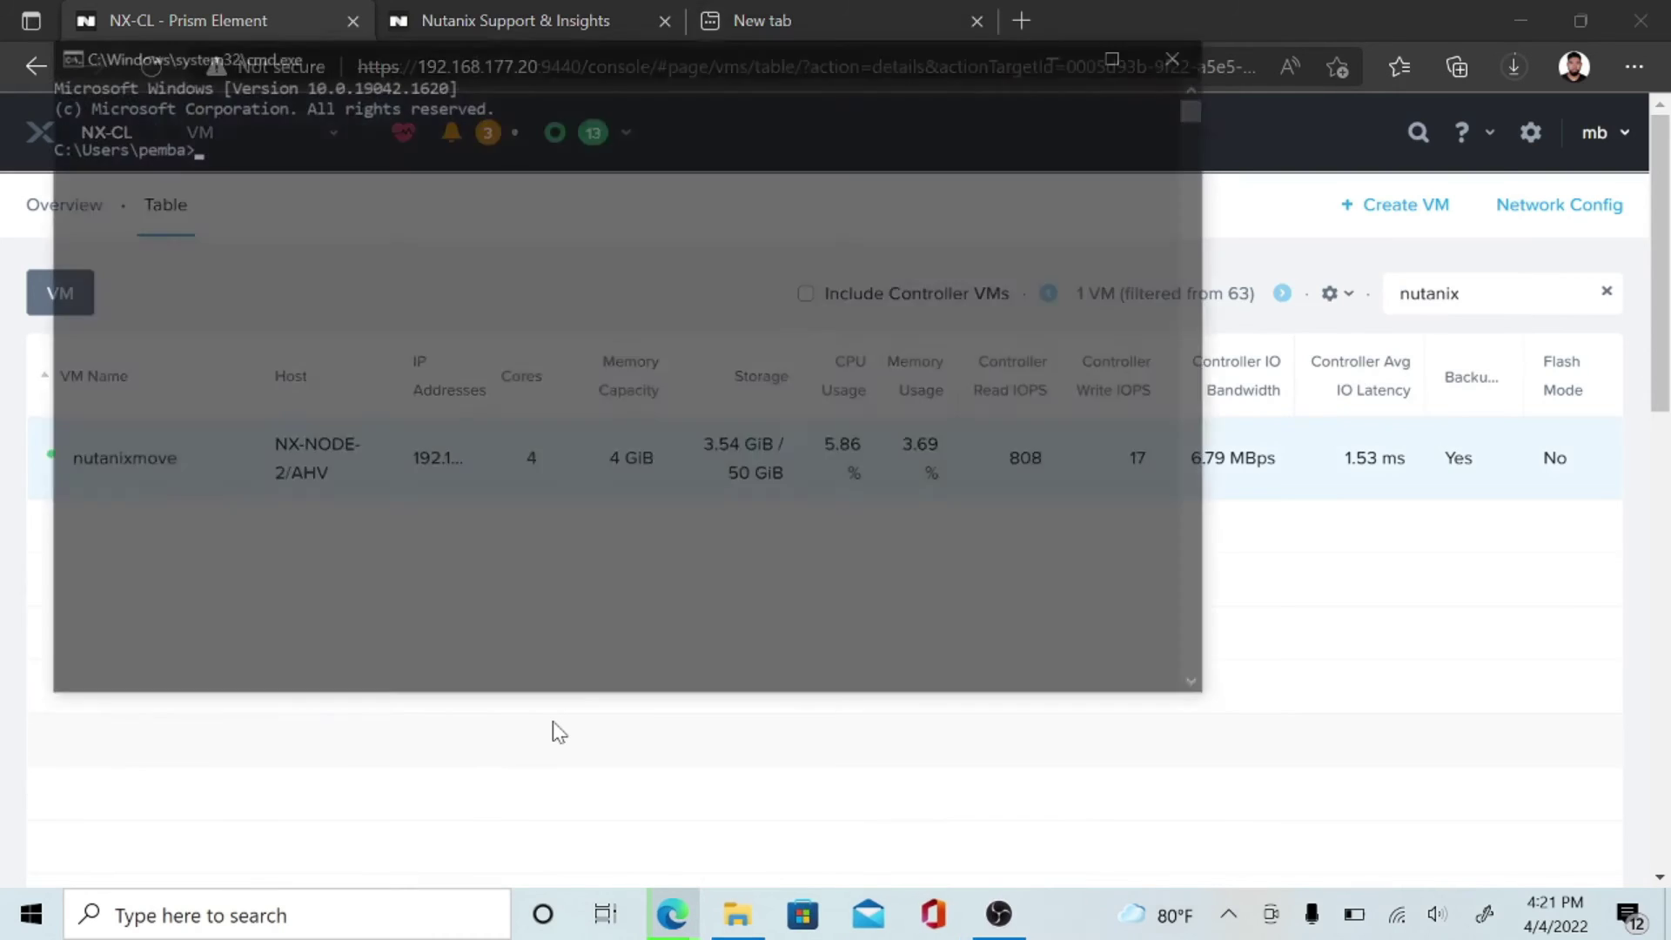
pyautogui.write('ping 192')
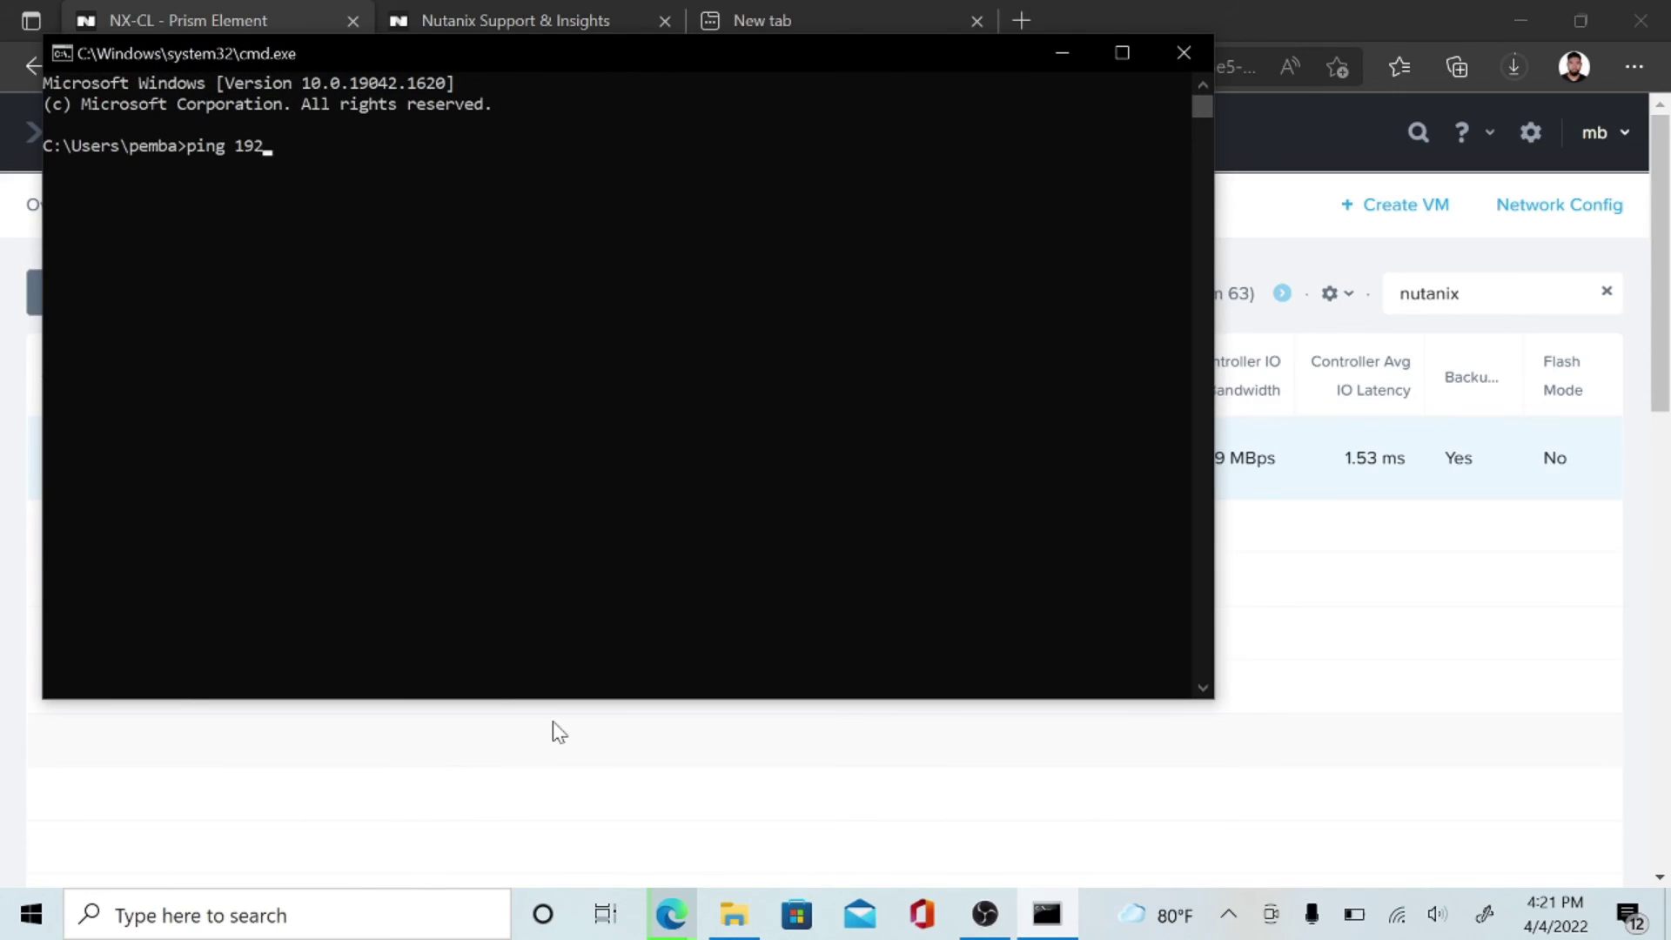
pyautogui.write('.168,')
pyautogui.write('177.122')
pyautogui.press('Return')
pyautogui.hotkey('ctrl', 'c')
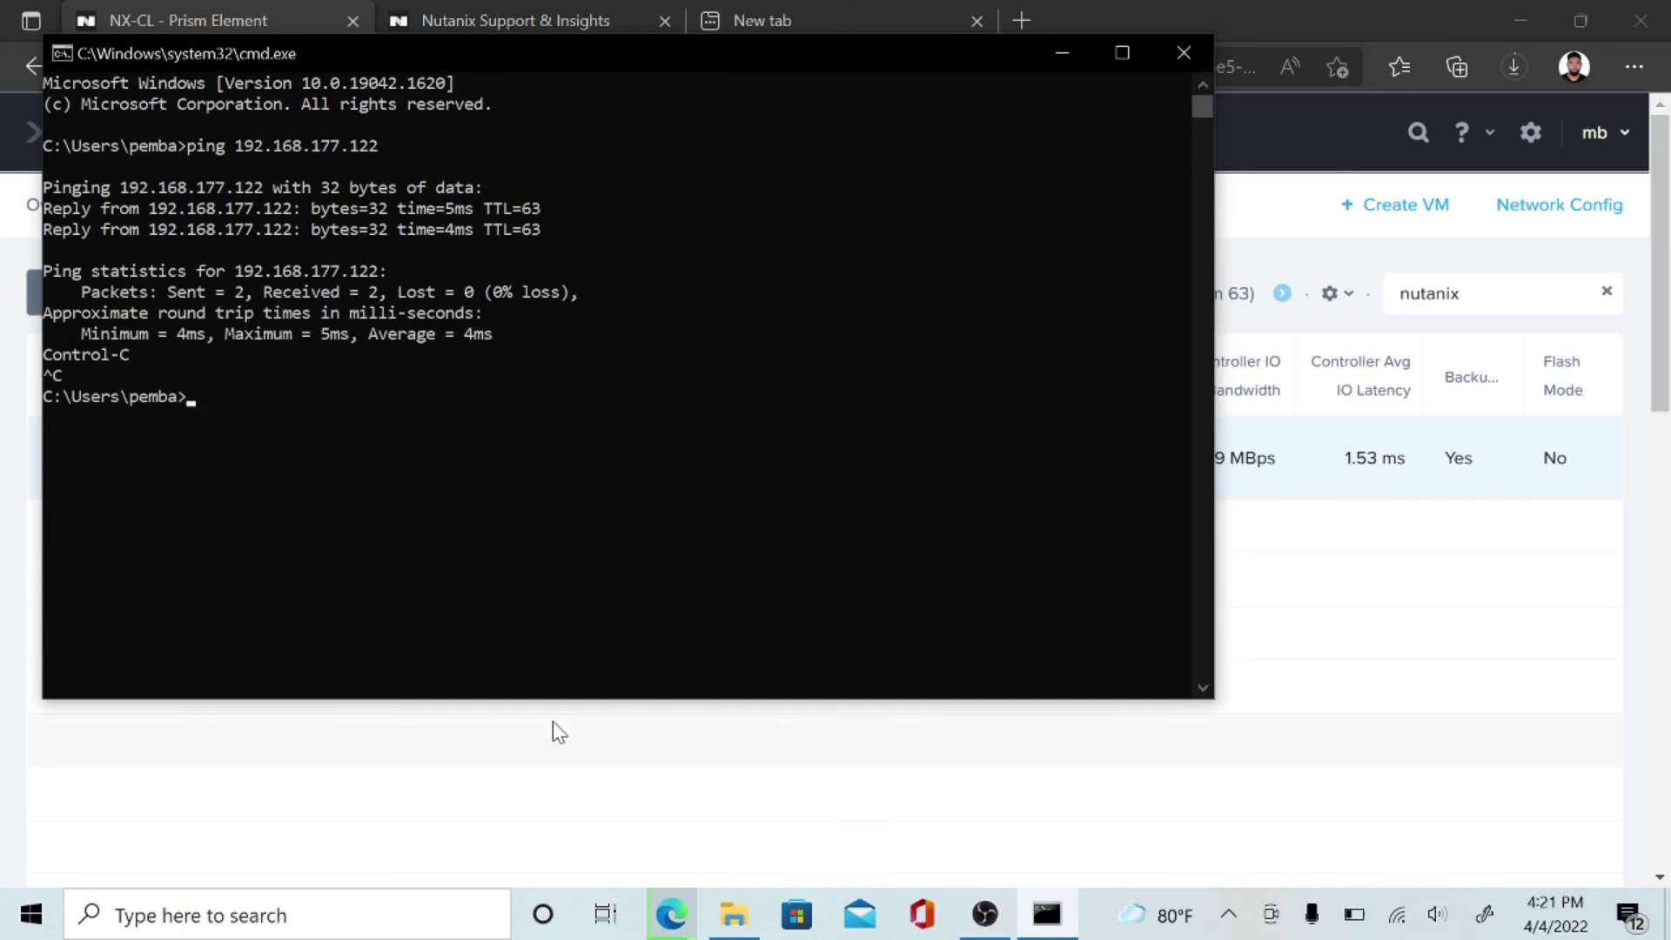
pyautogui.click(1058, 54)
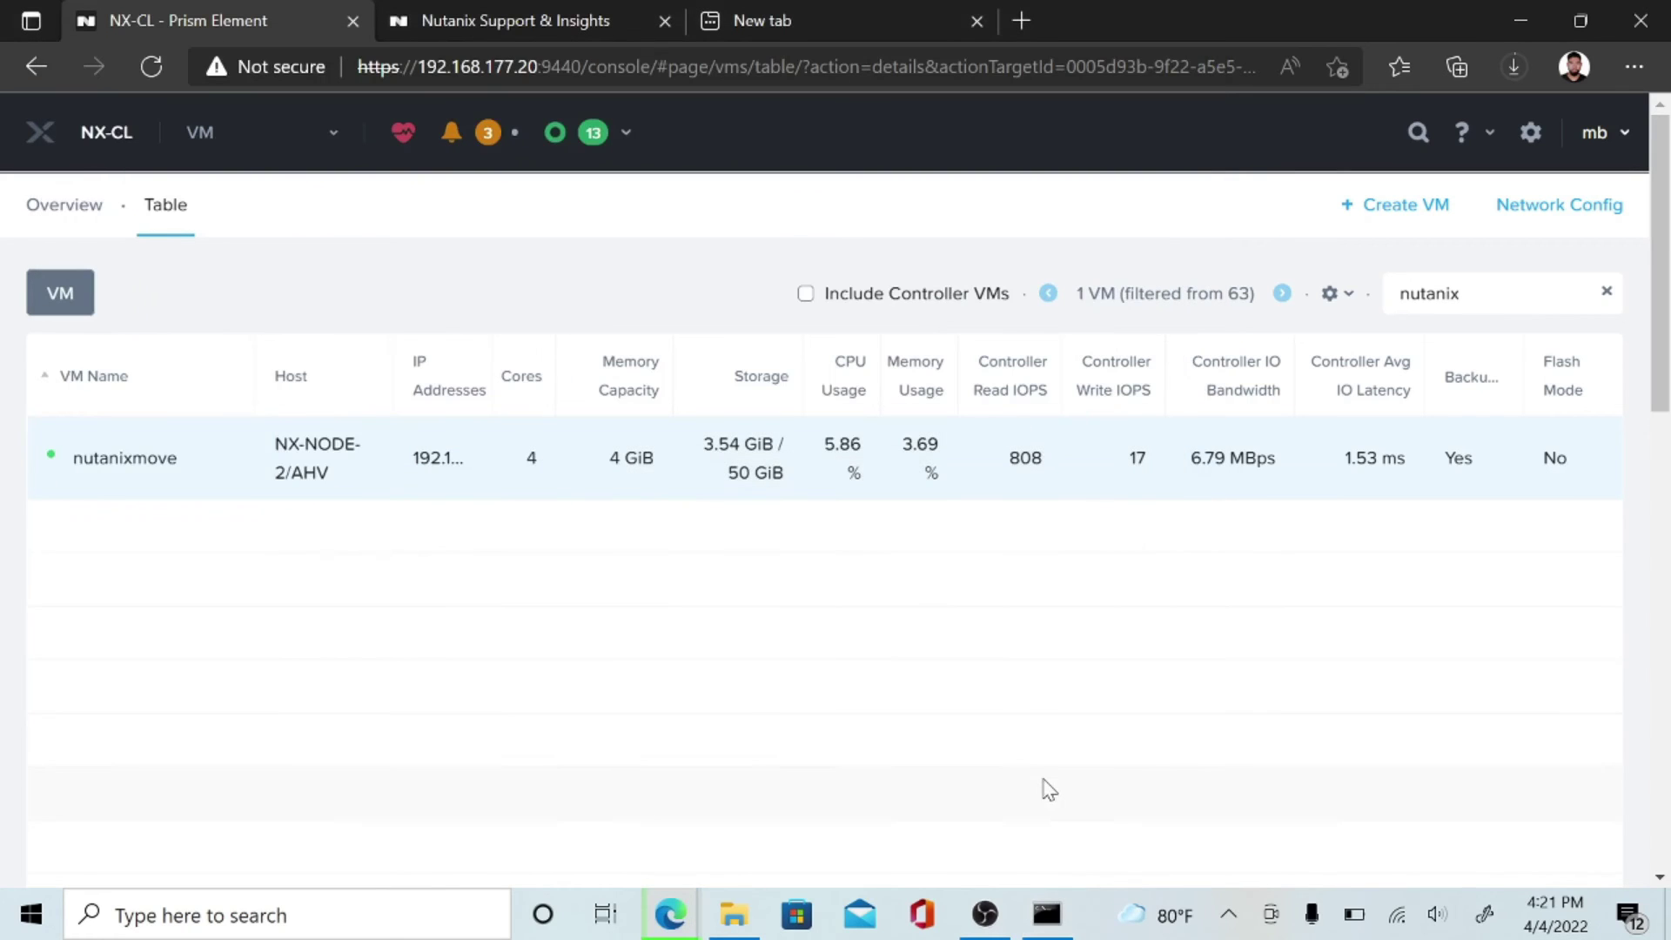
pyautogui.click(1047, 914)
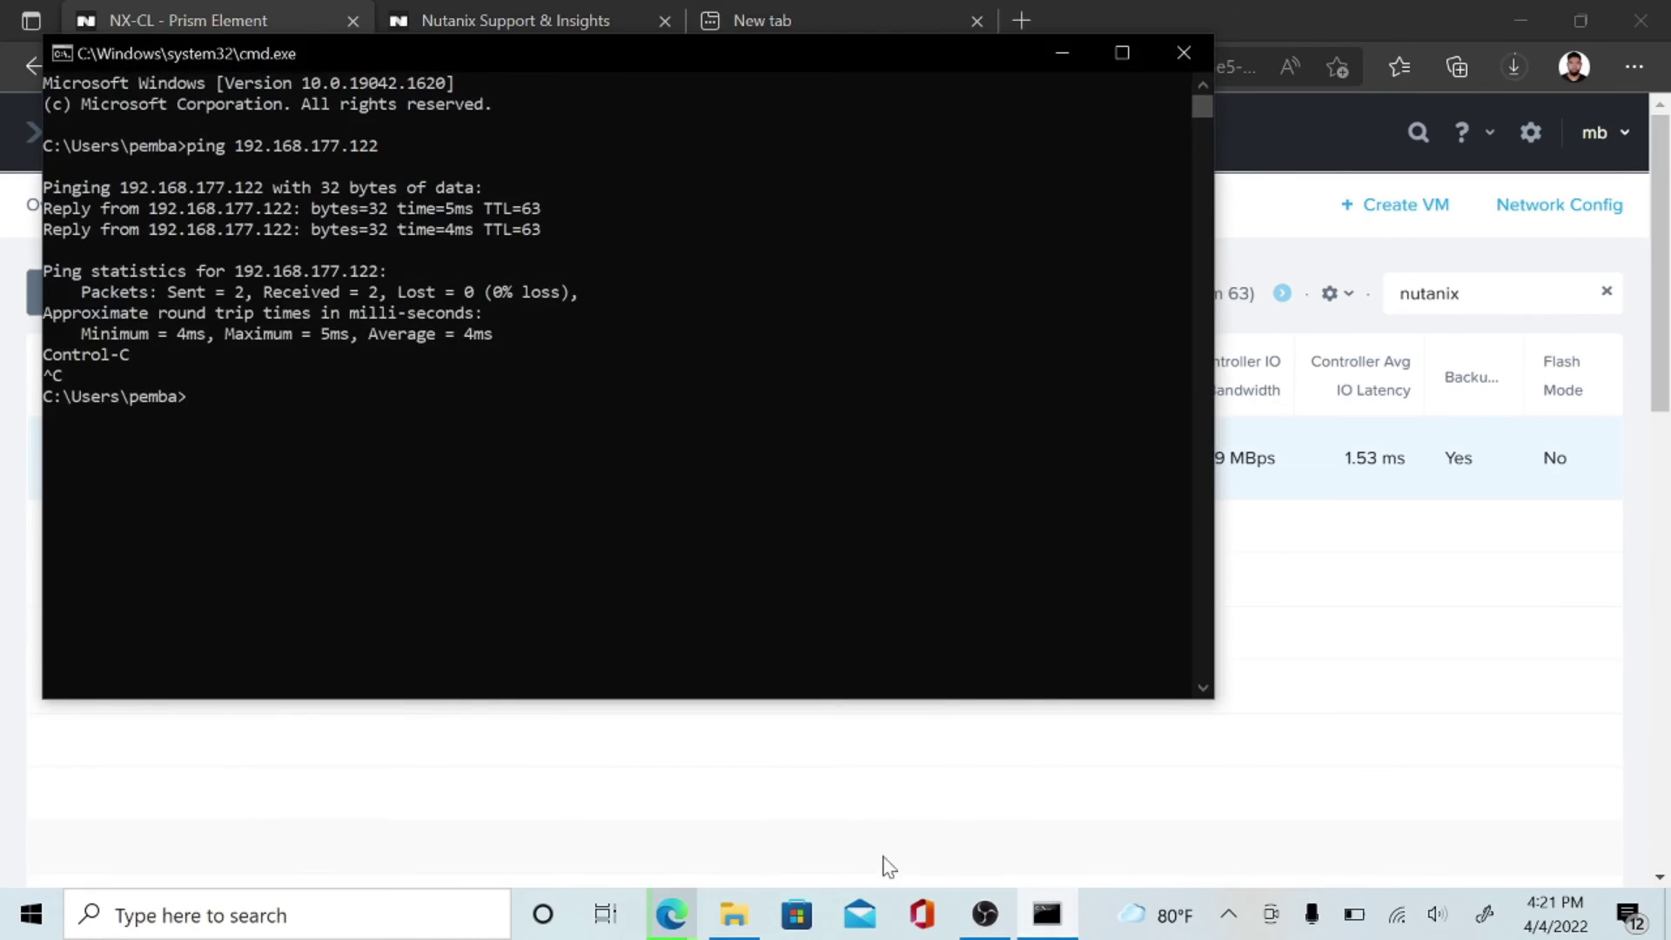
pyautogui.click(1180, 68)
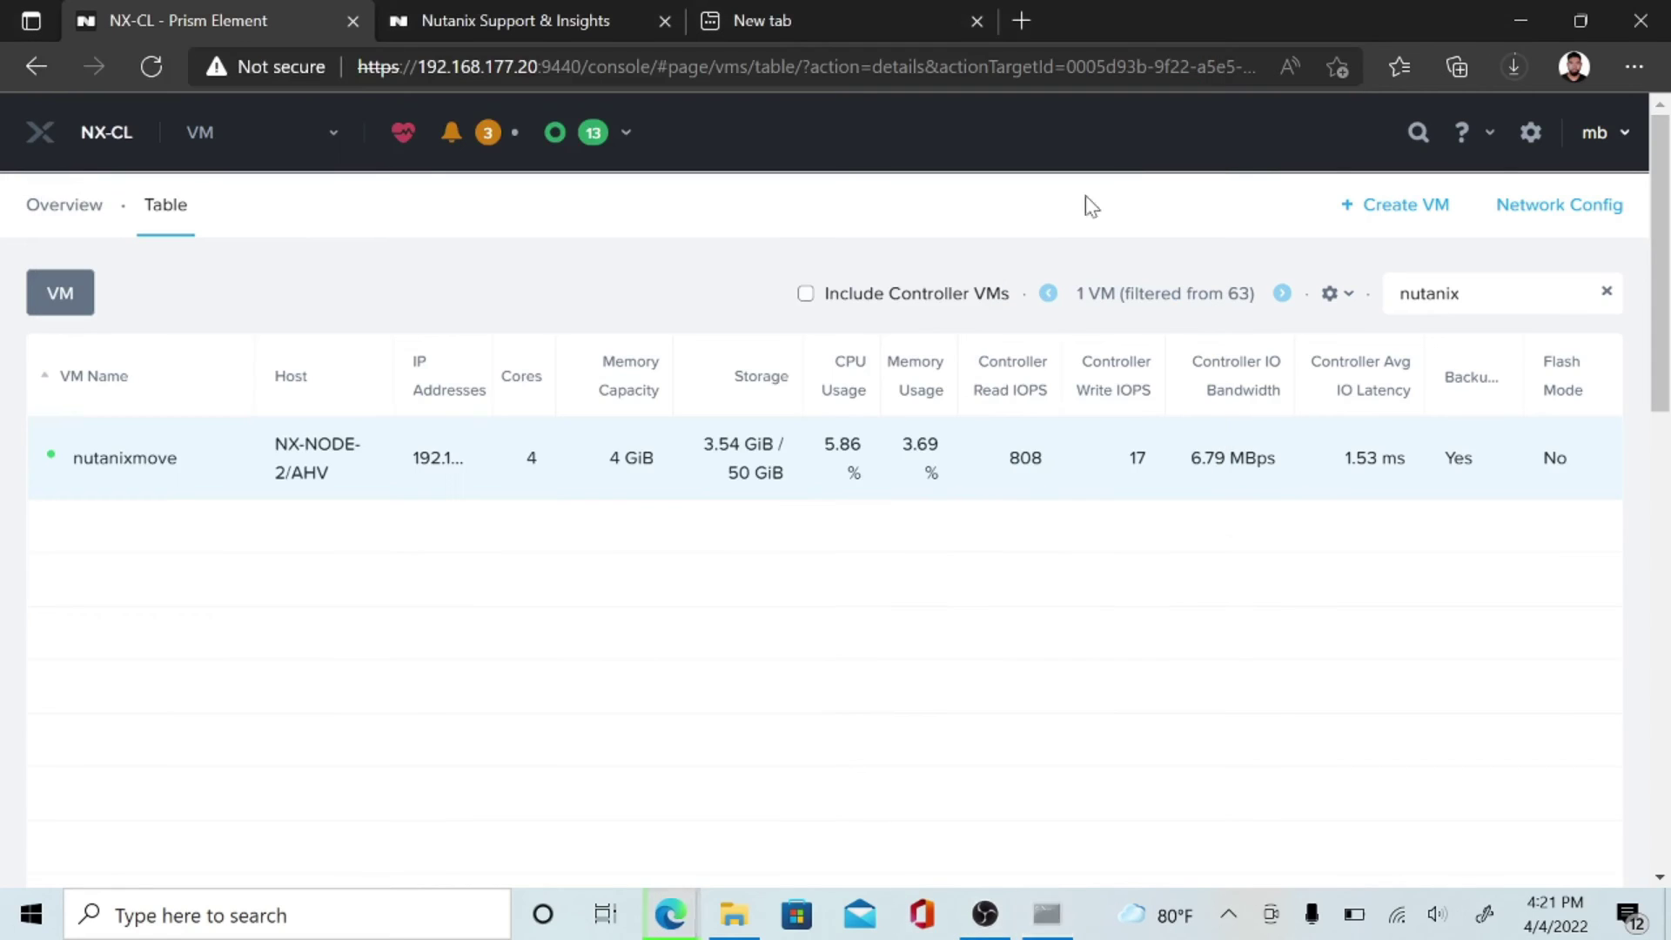
# Open the Move web interface at 192.168.177.123 in the empty browser tab, proceeding past the certificate warning.
pyautogui.moveTo(671, 913)
pyautogui.click(828, 754)
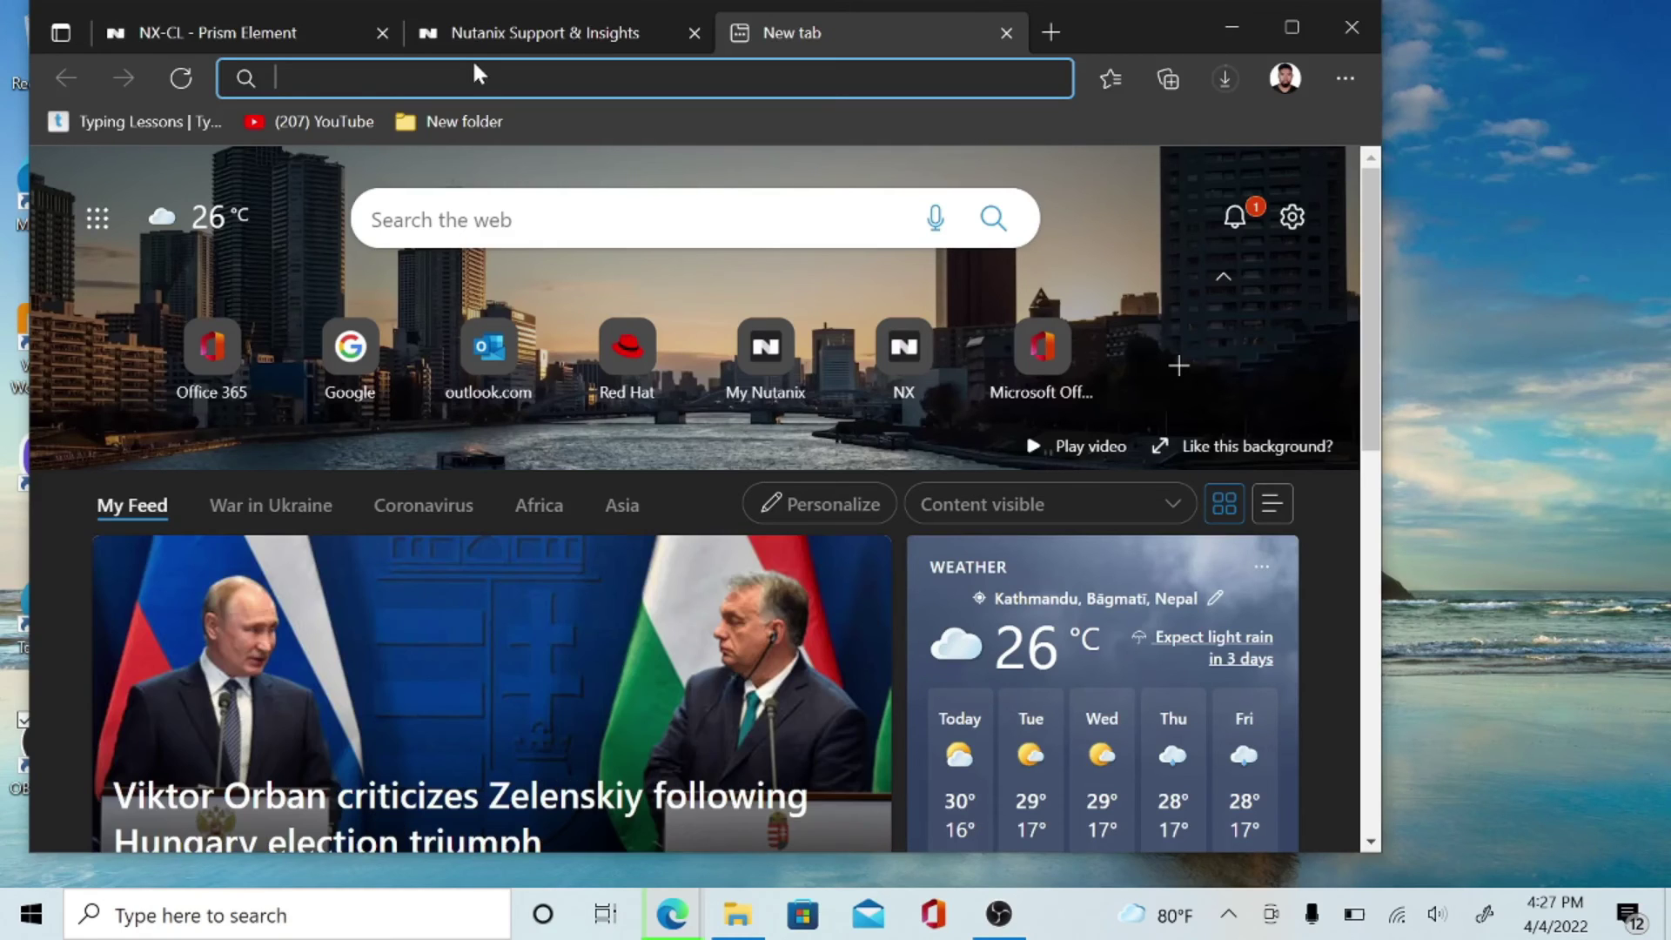
pyautogui.write('192.16')
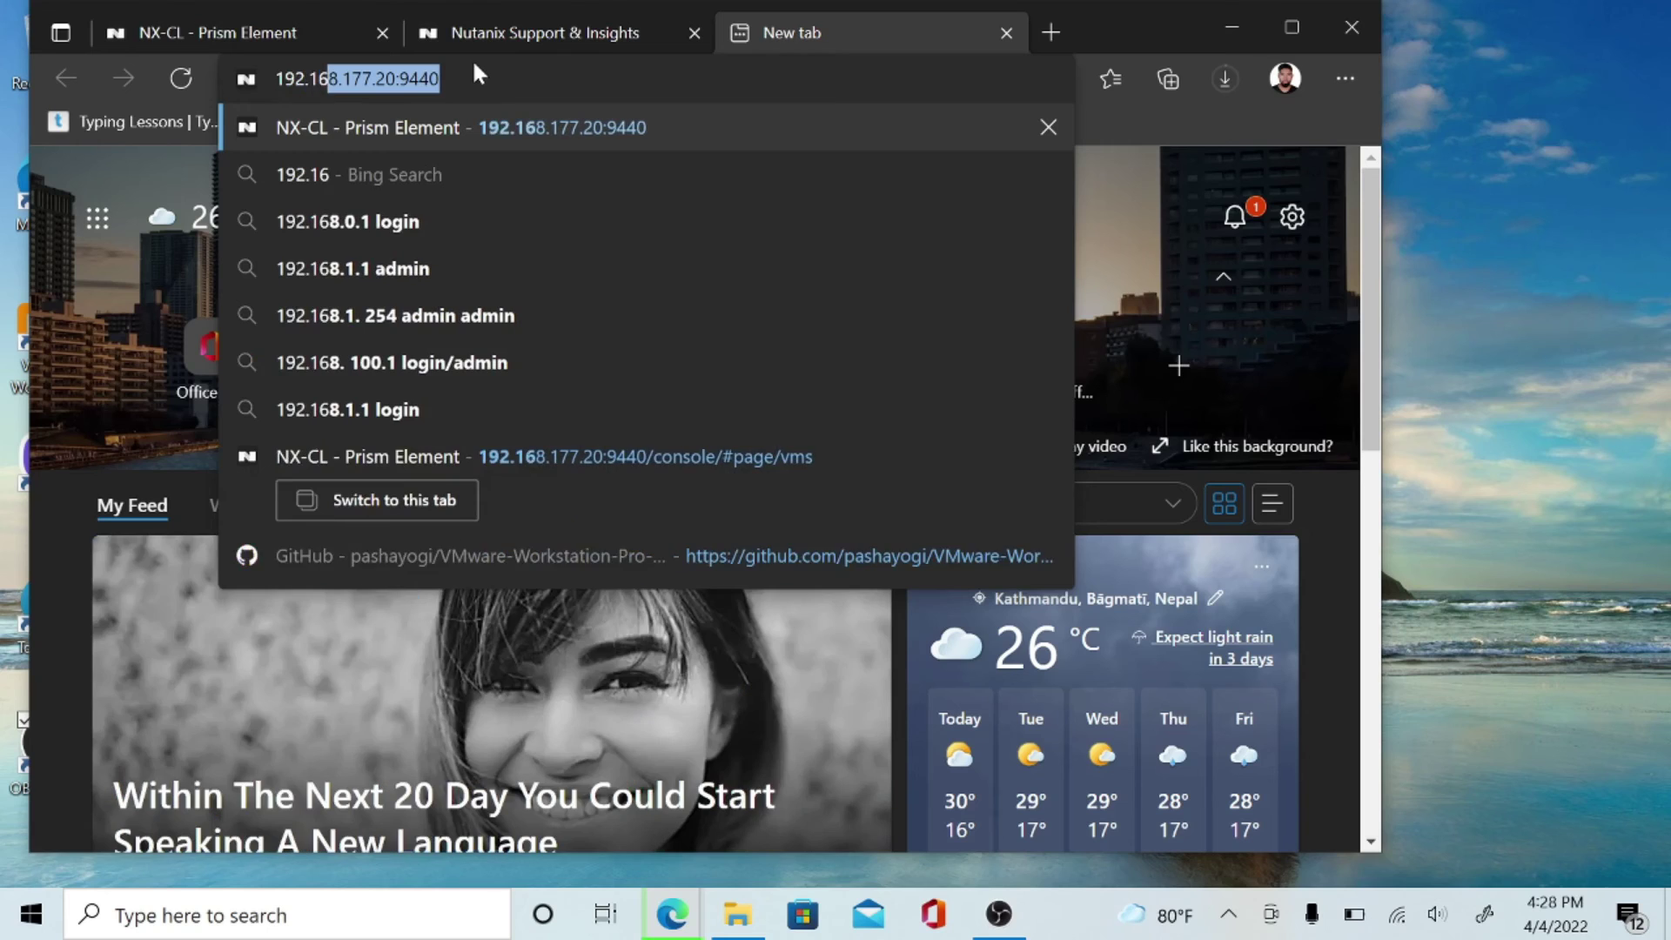
pyautogui.write('8.177')
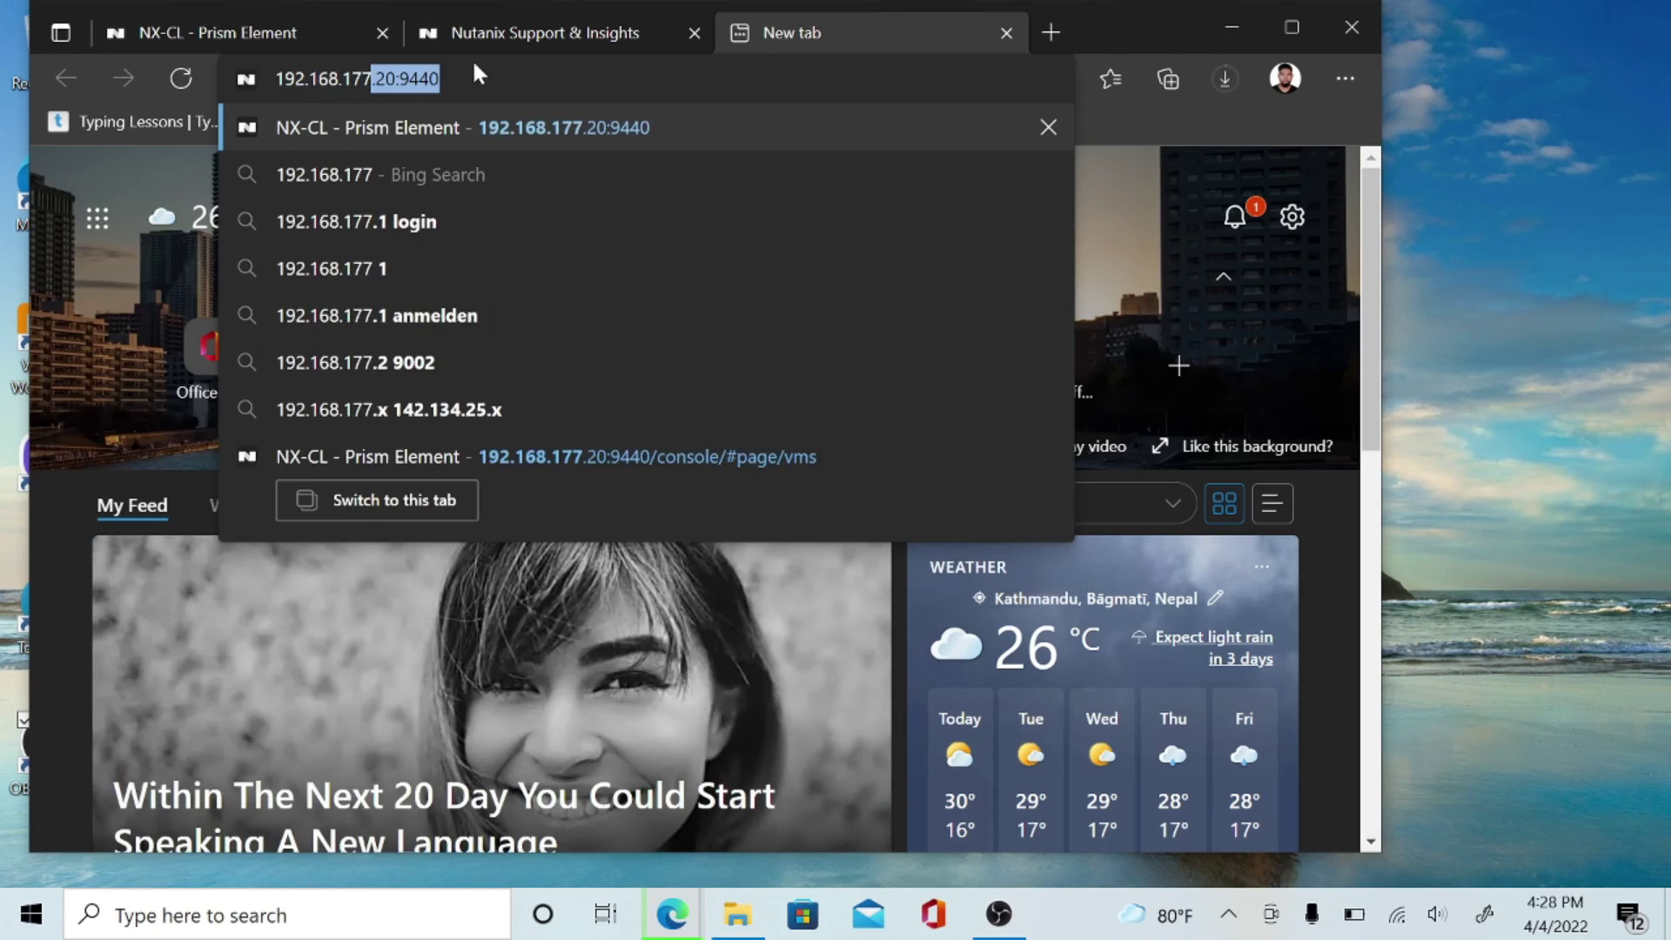
pyautogui.write('.123')
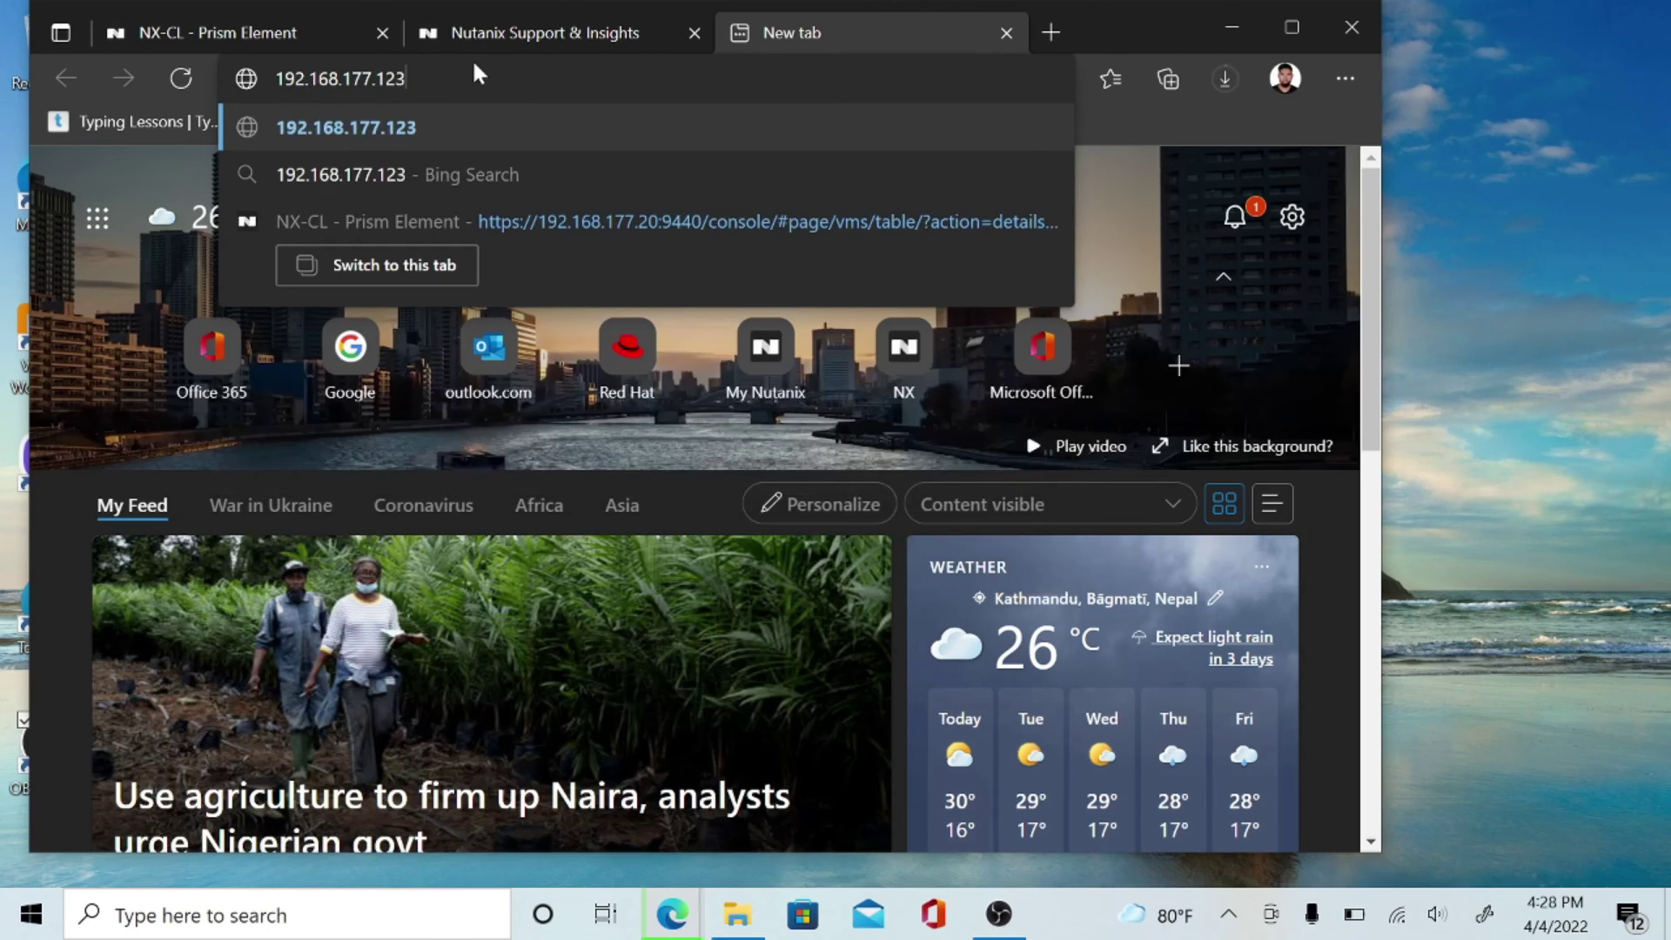
pyautogui.press('Return')
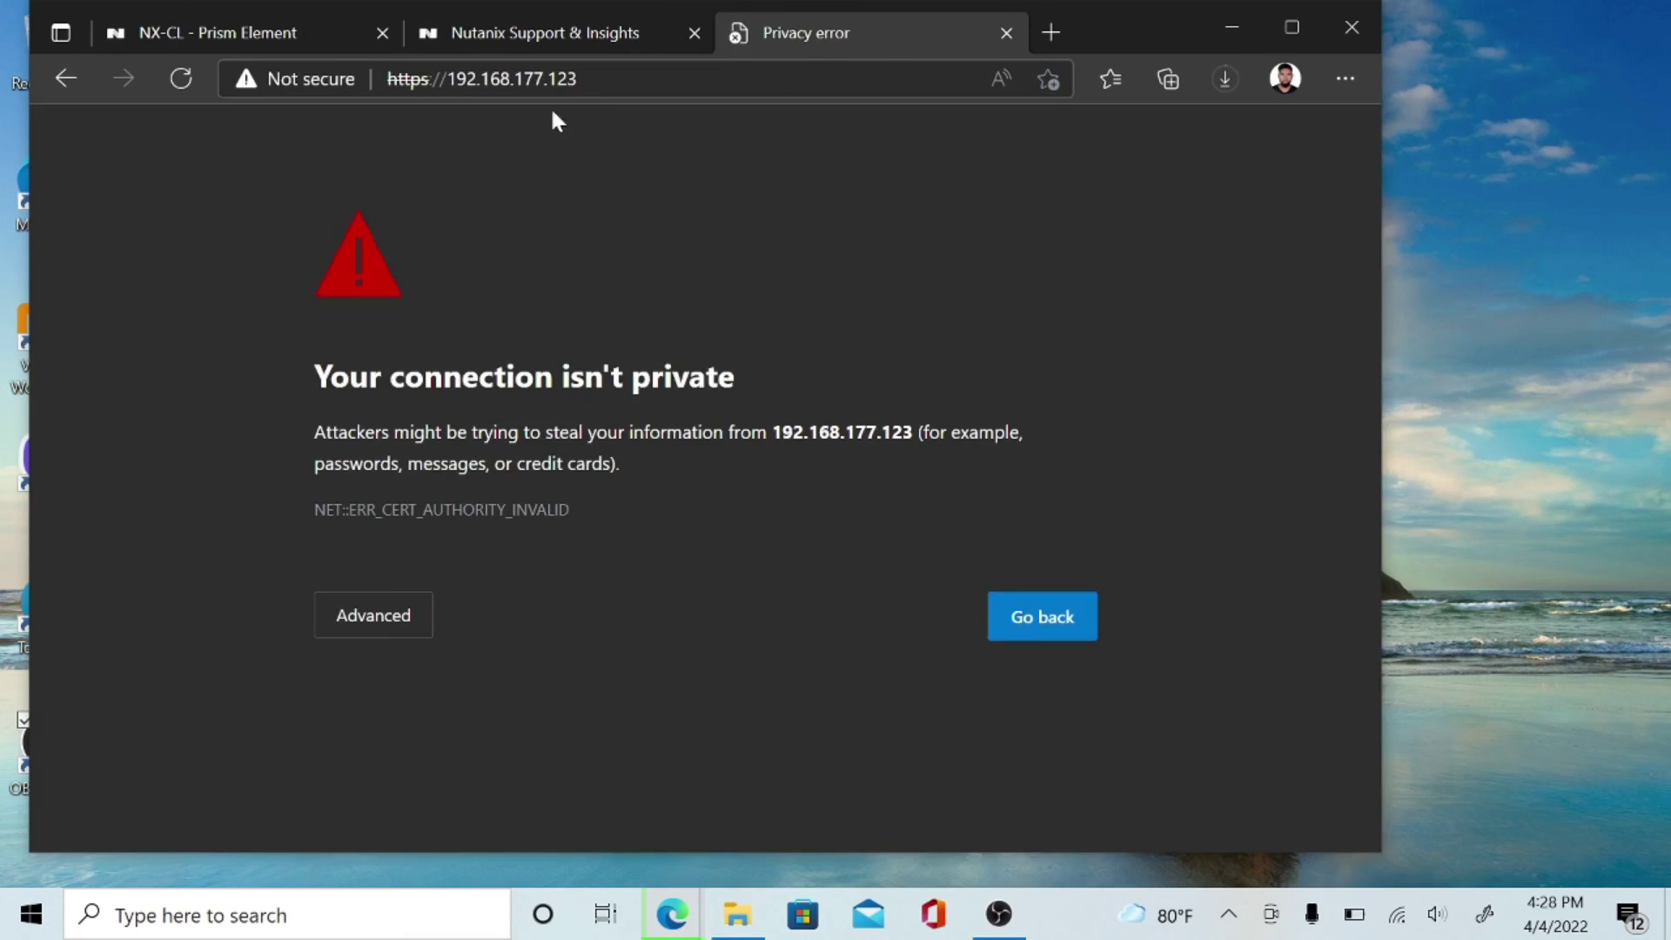
pyautogui.click(376, 619)
pyautogui.click(470, 820)
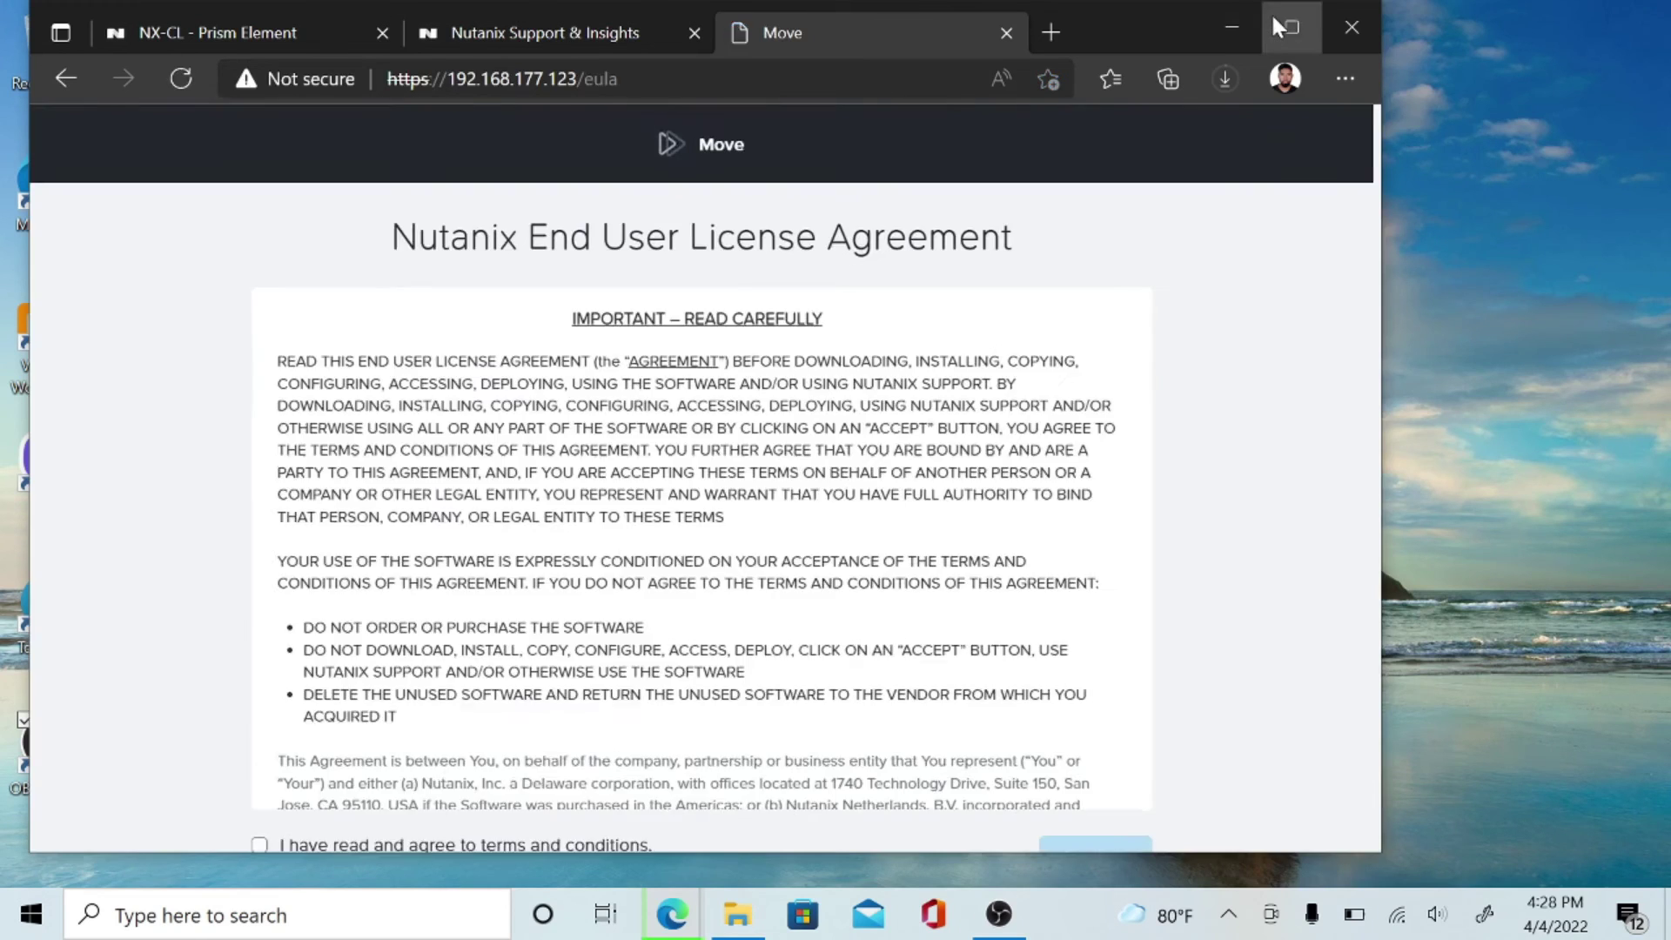
# Maximize the browser, agree to the Nutanix End User License Agreement and continue to the password setup page.
pyautogui.click(1281, 27)
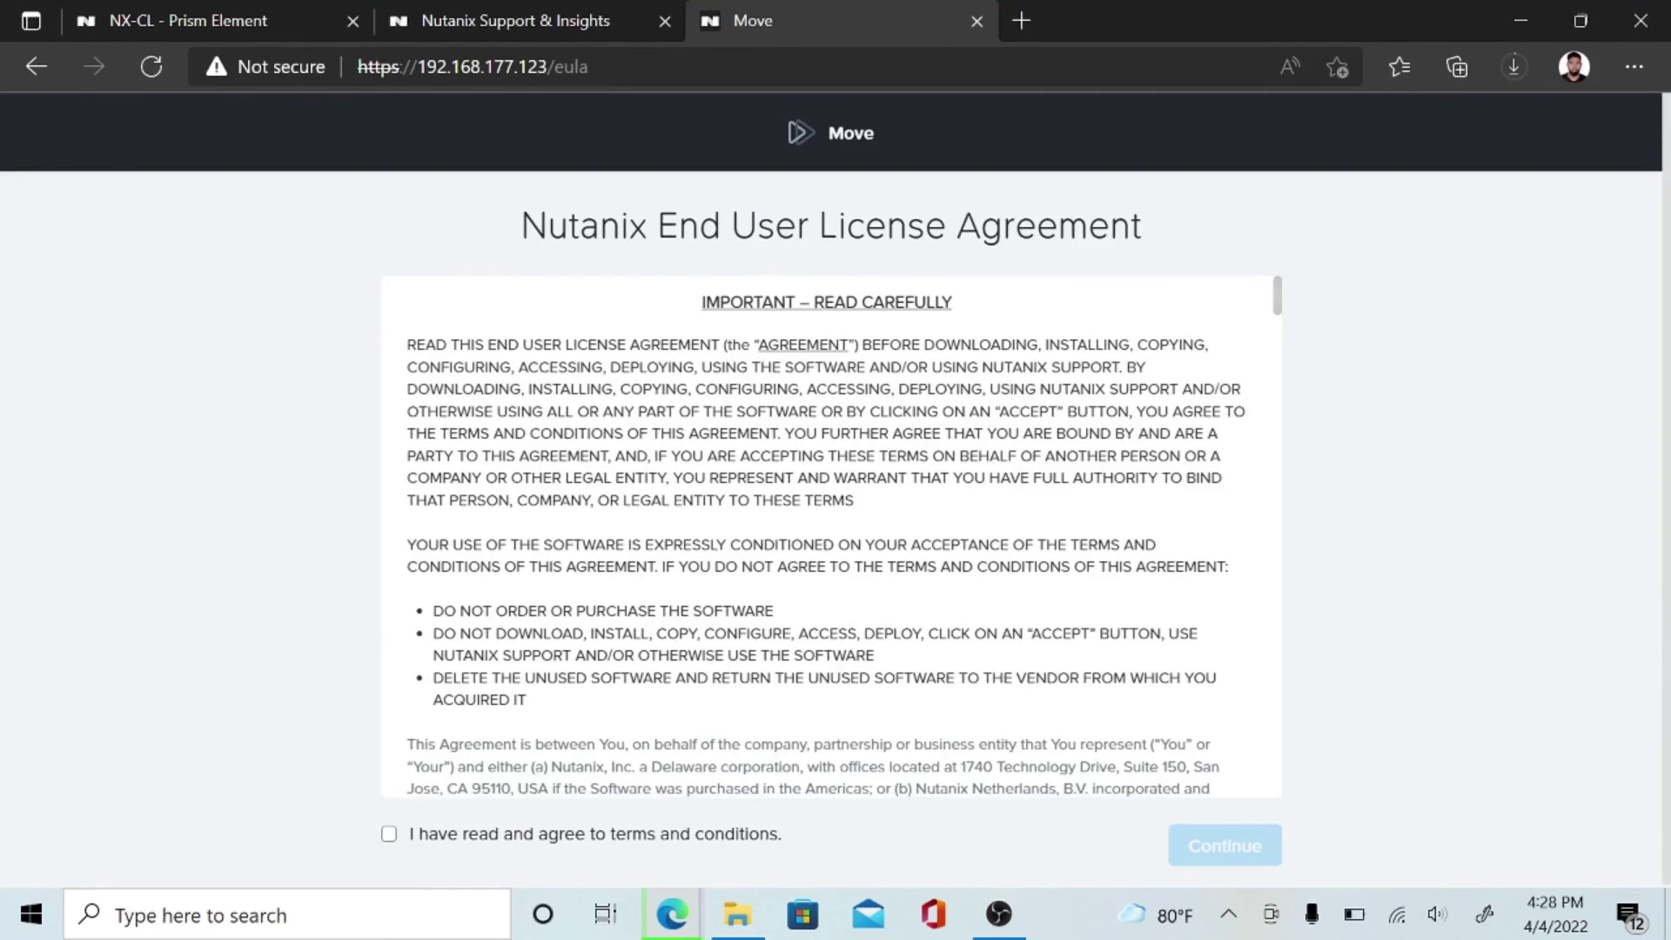
pyautogui.scroll(-3, 831, 535)
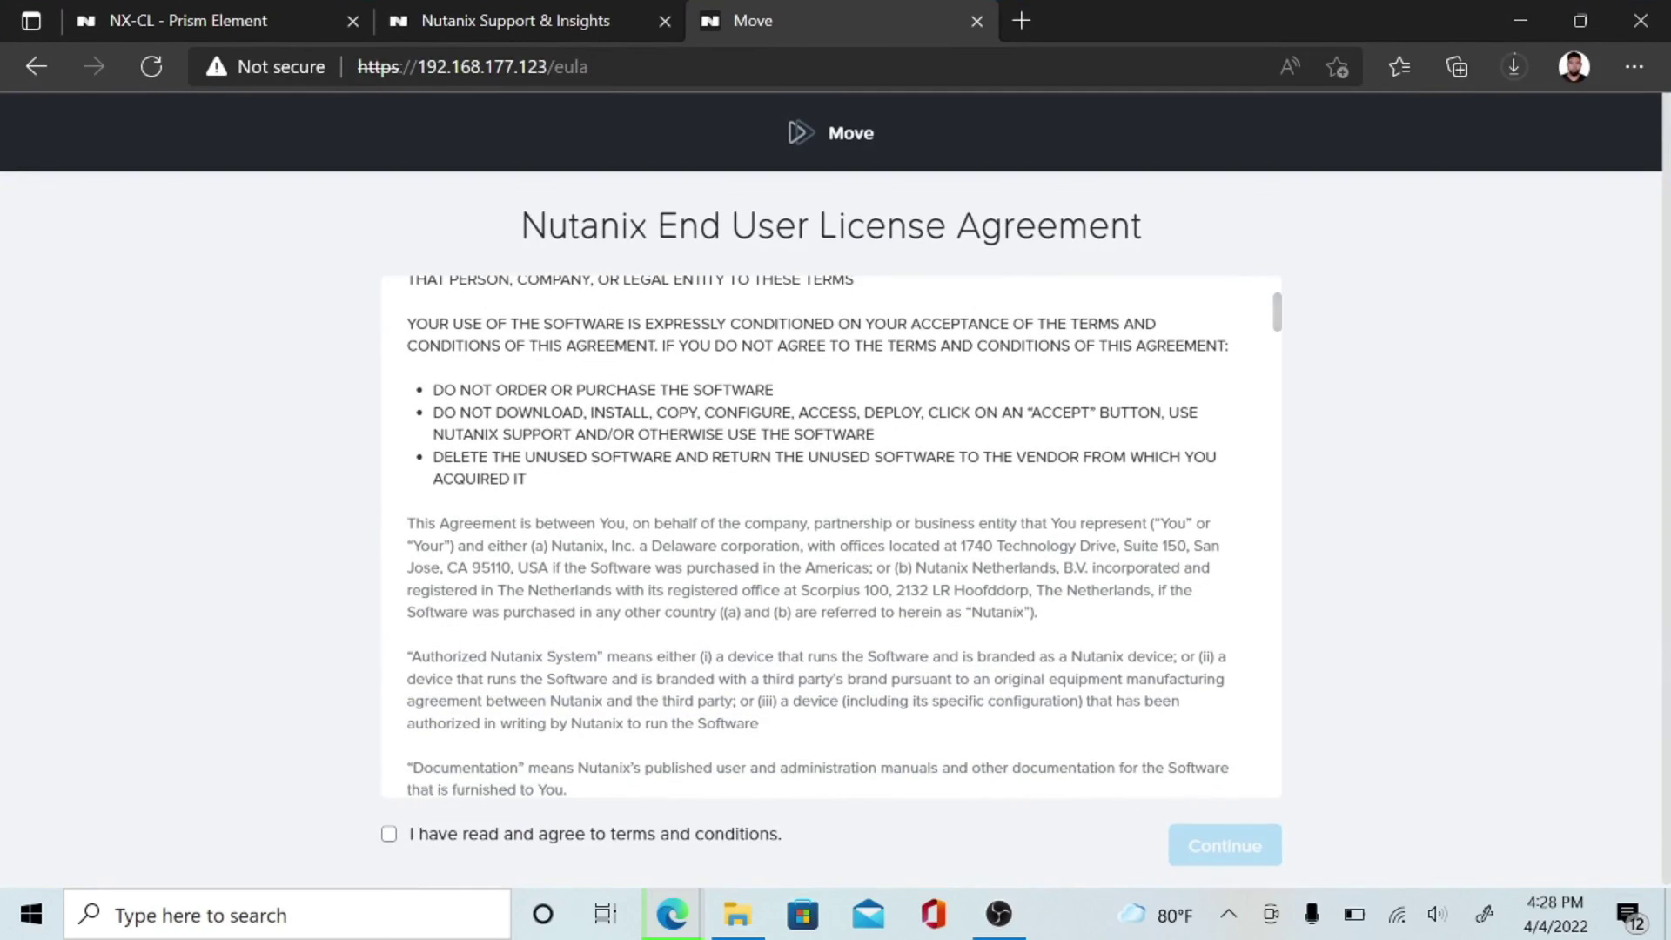
pyautogui.scroll(-2, 622, 592)
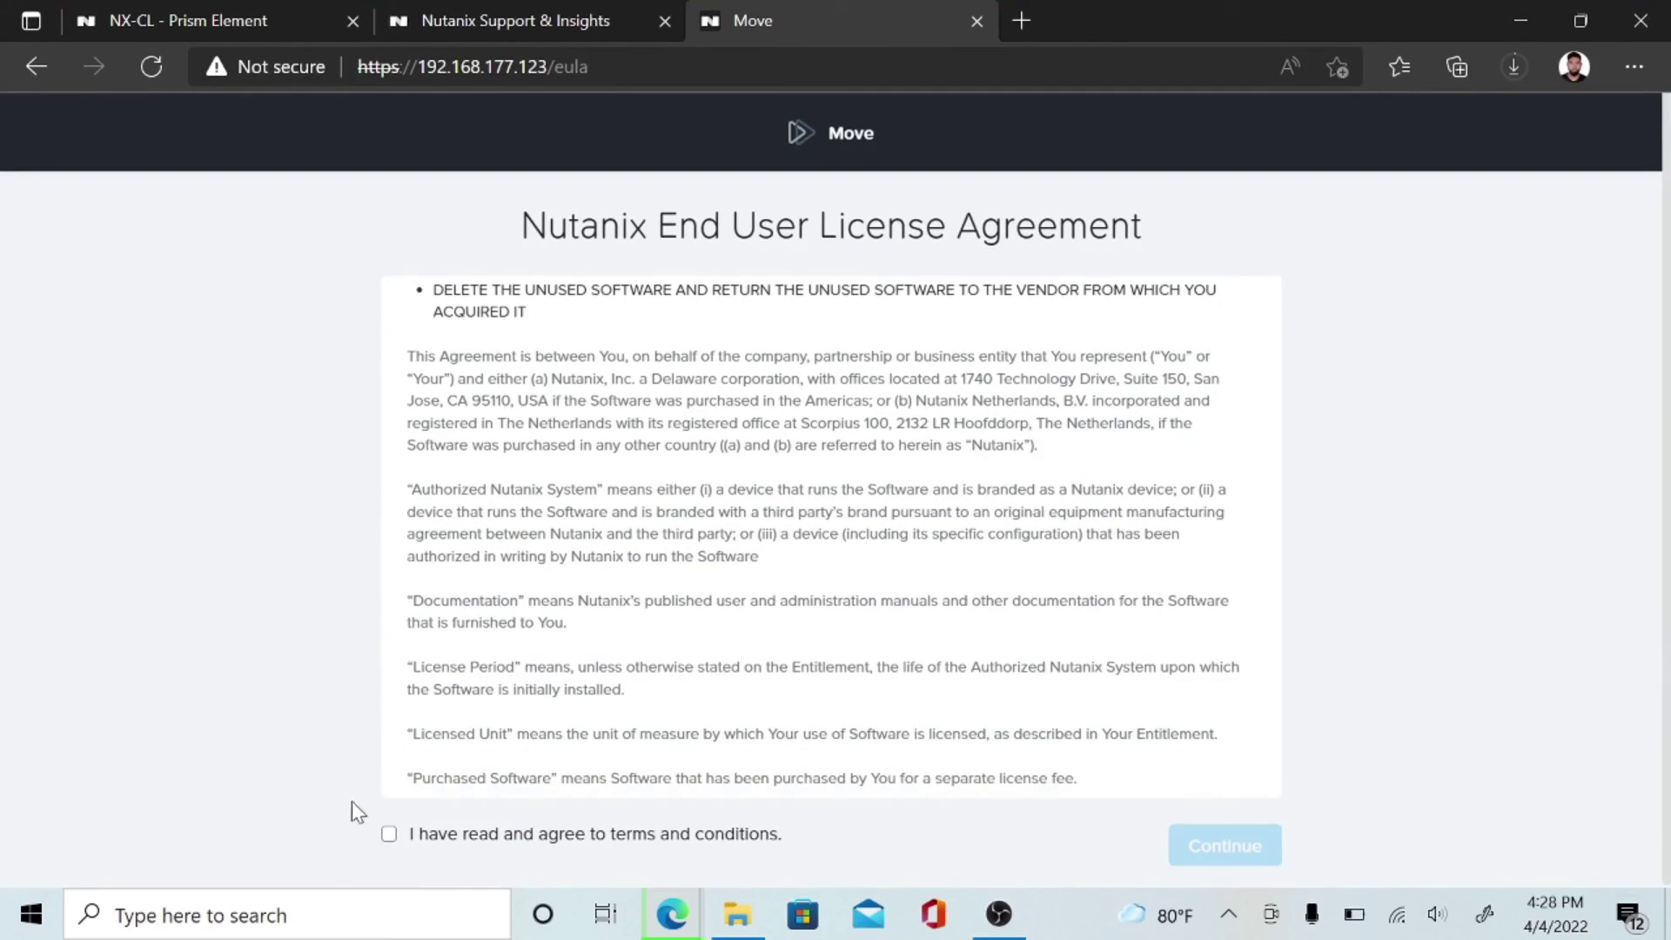
pyautogui.click(389, 834)
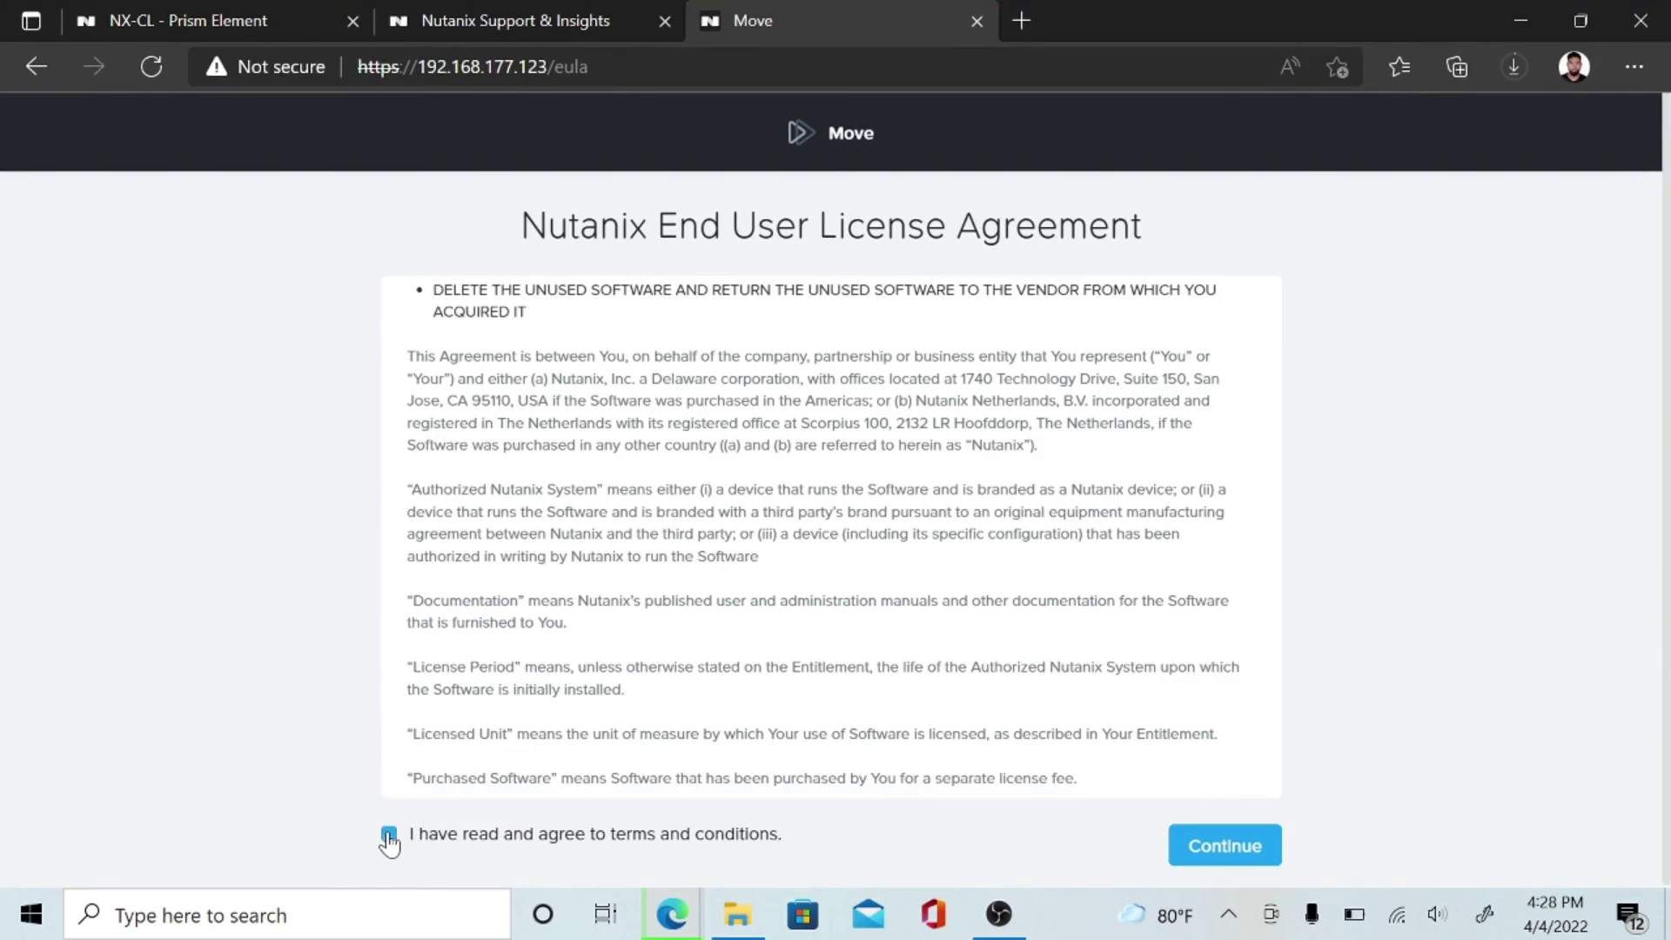
pyautogui.click(1220, 840)
pyautogui.click(1040, 592)
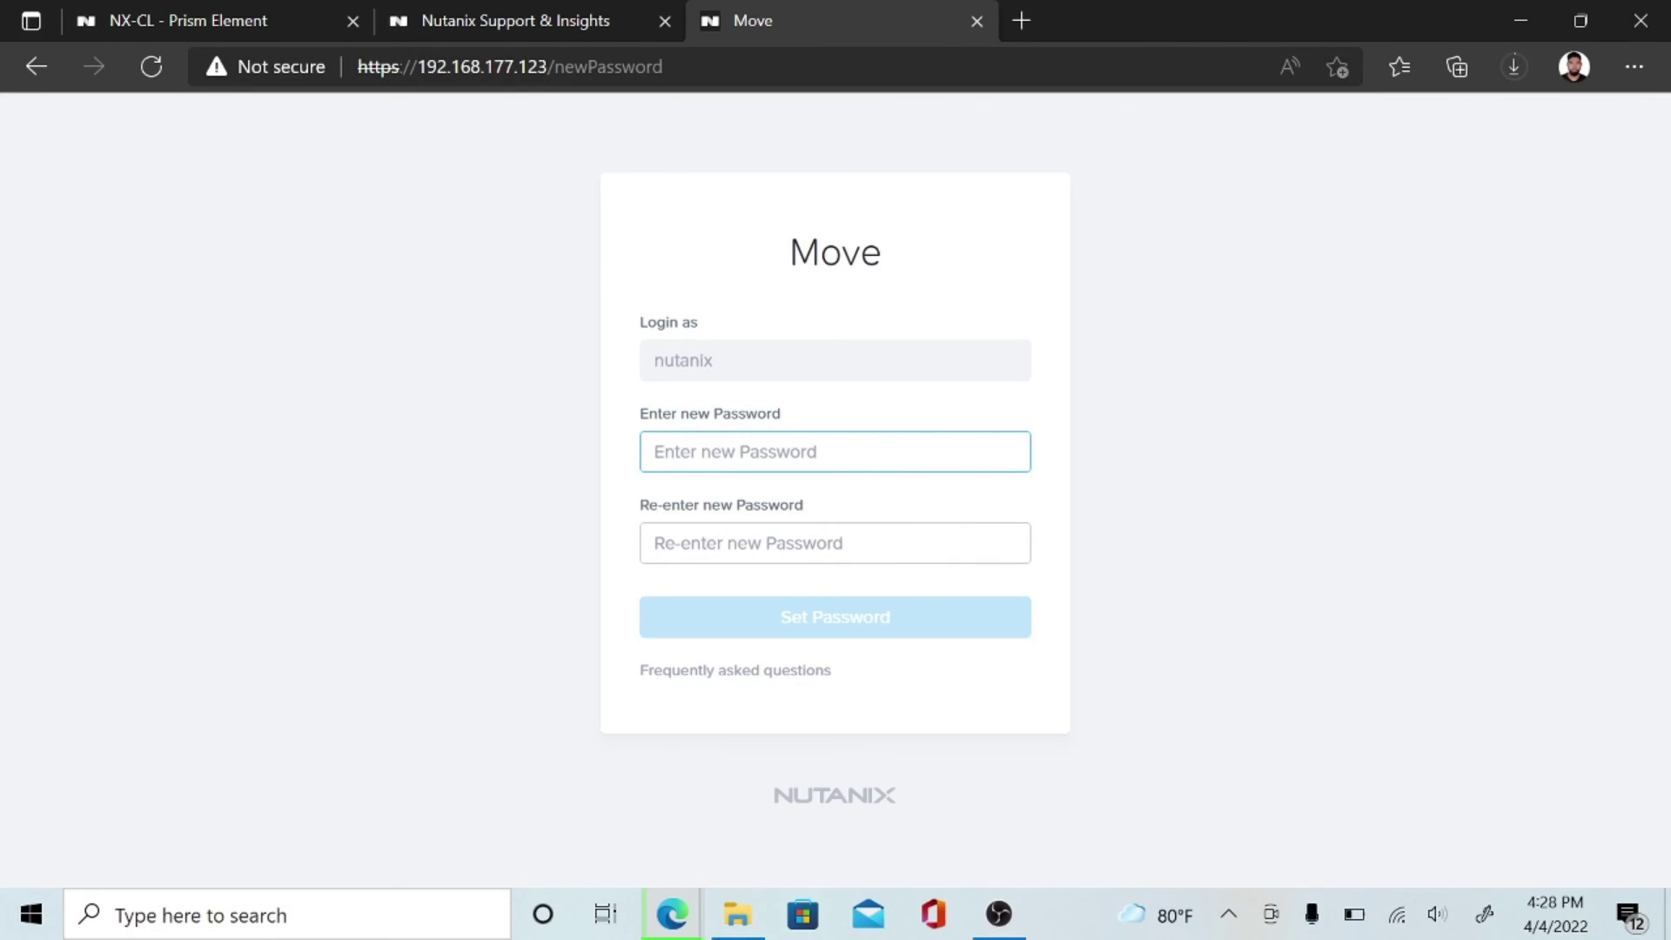
# Enter and re-enter a new password for the nutanix login and set it.
pyautogui.write('•••••••')
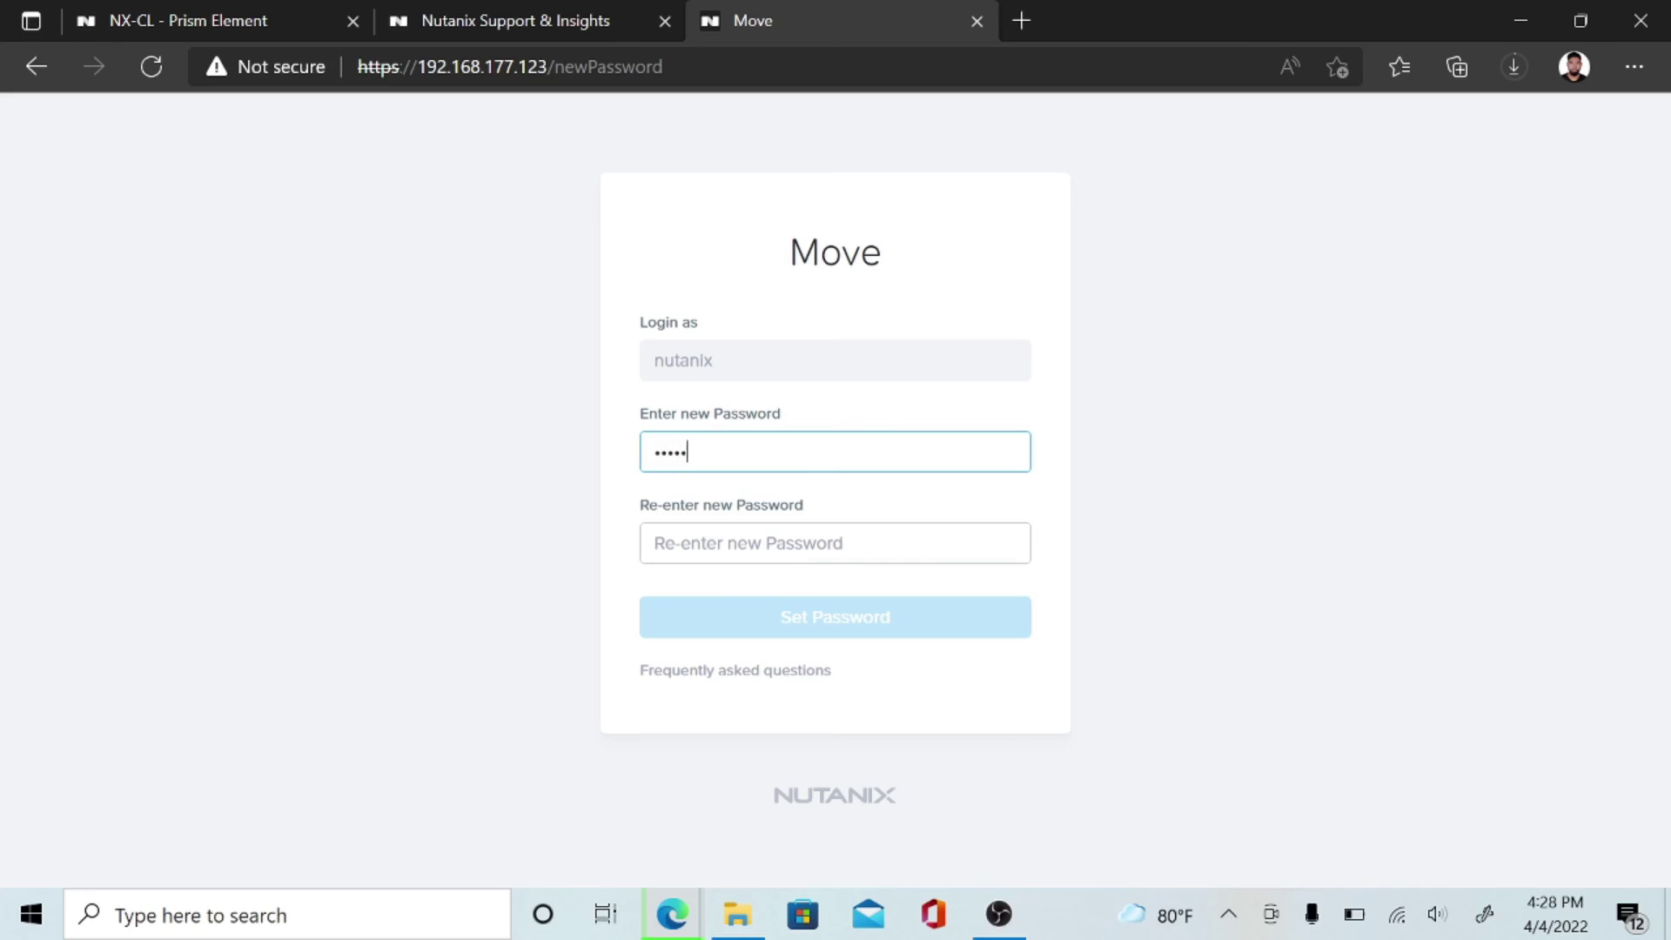
pyautogui.write('••••••')
pyautogui.press('Tab')
pyautogui.write('•••••••')
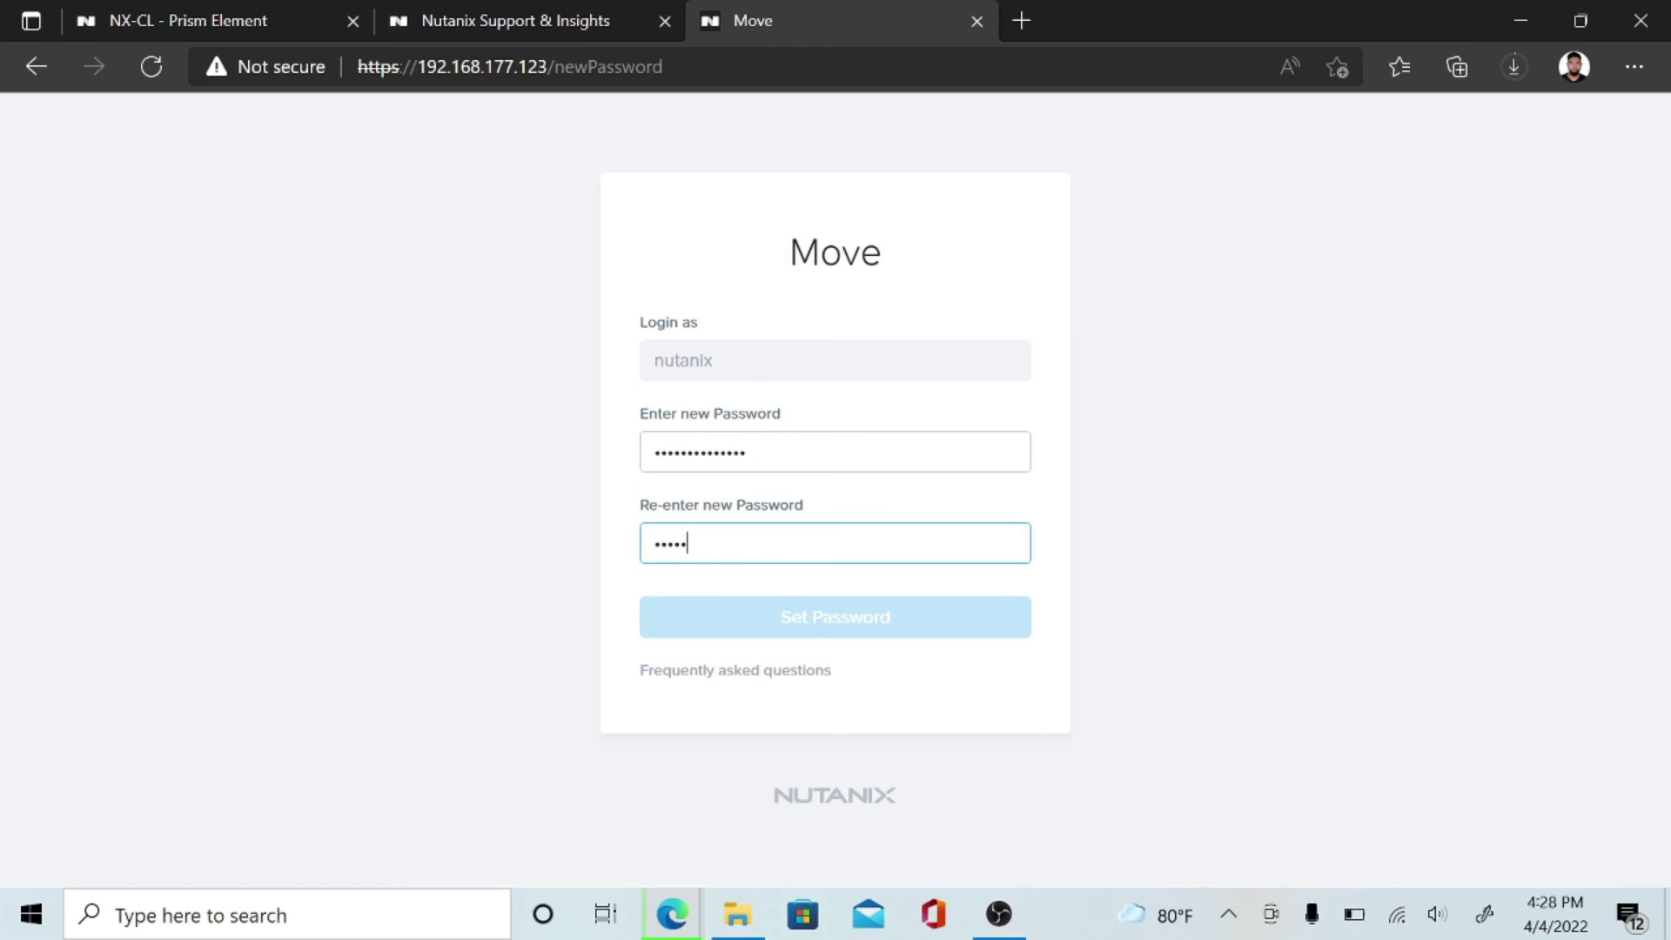
pyautogui.write('••••••')
pyautogui.press('Return')
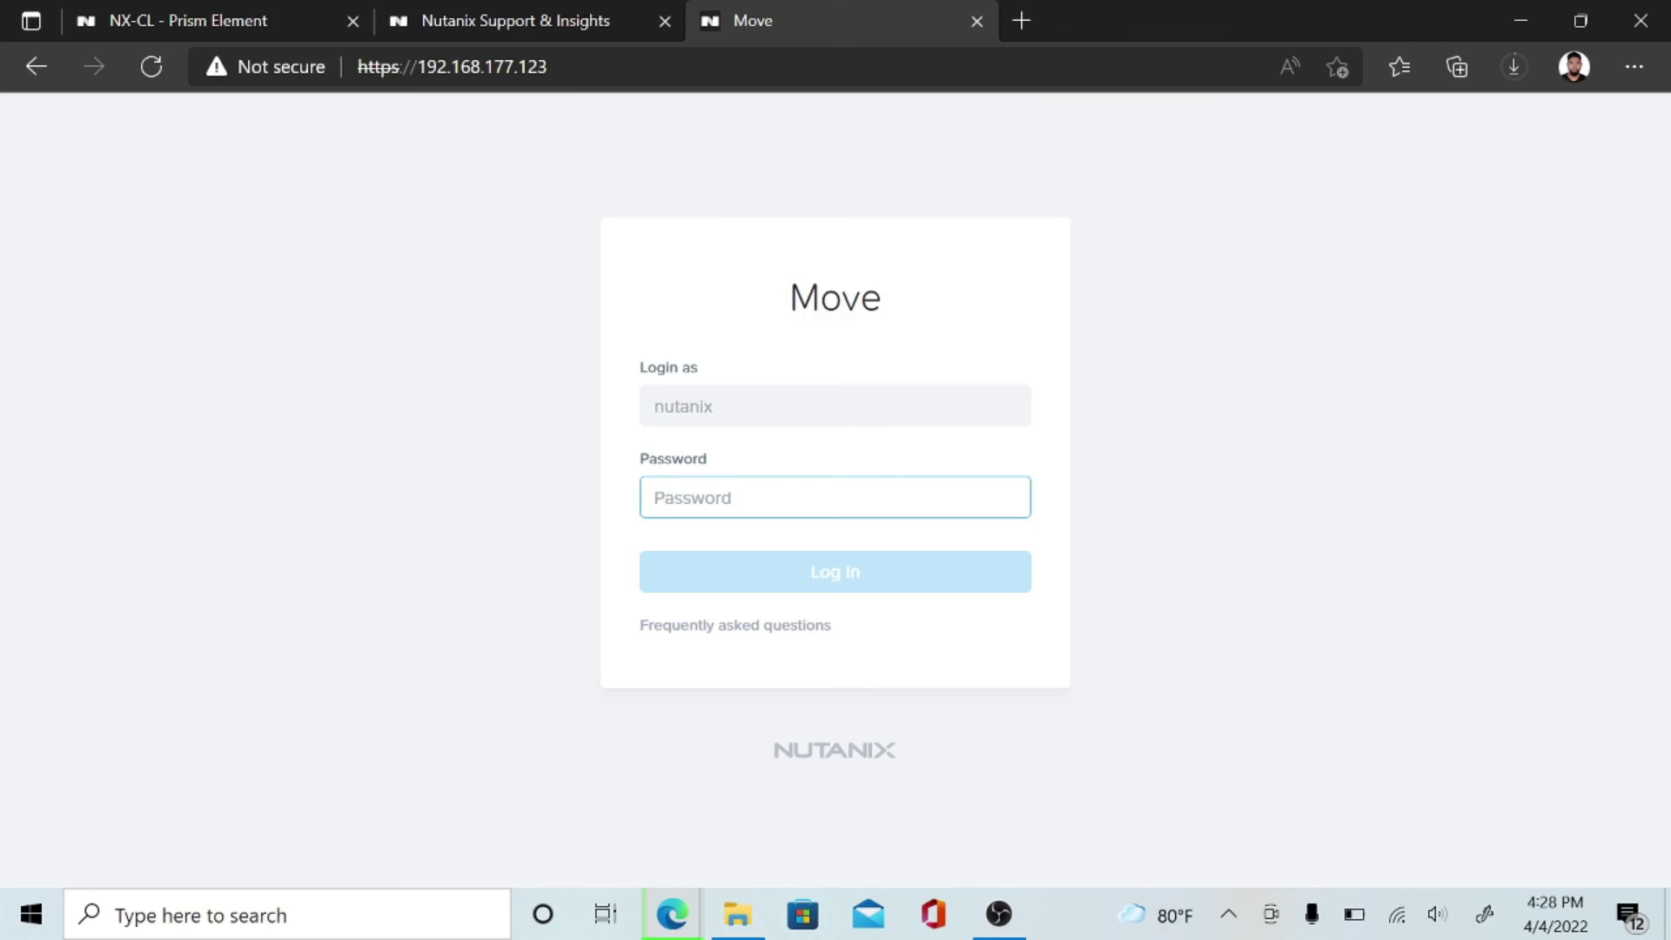
# Log in to Move as nutanix with the account password.
pyautogui.write('••••••••••')
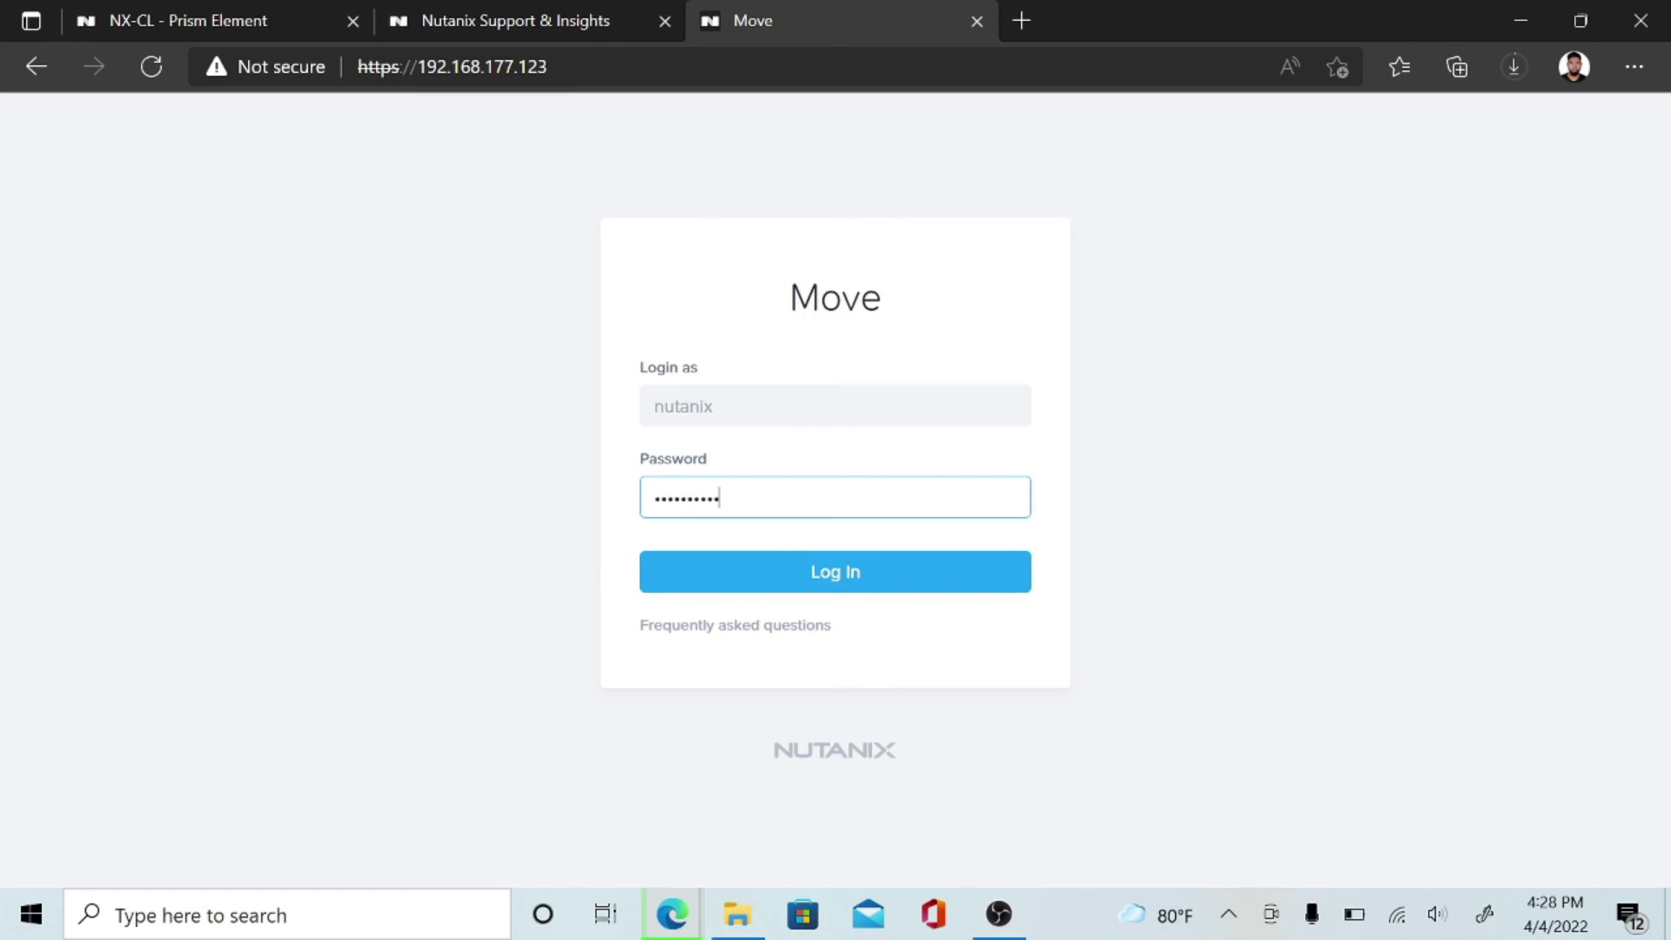
pyautogui.write('••••')
pyautogui.press('Return')
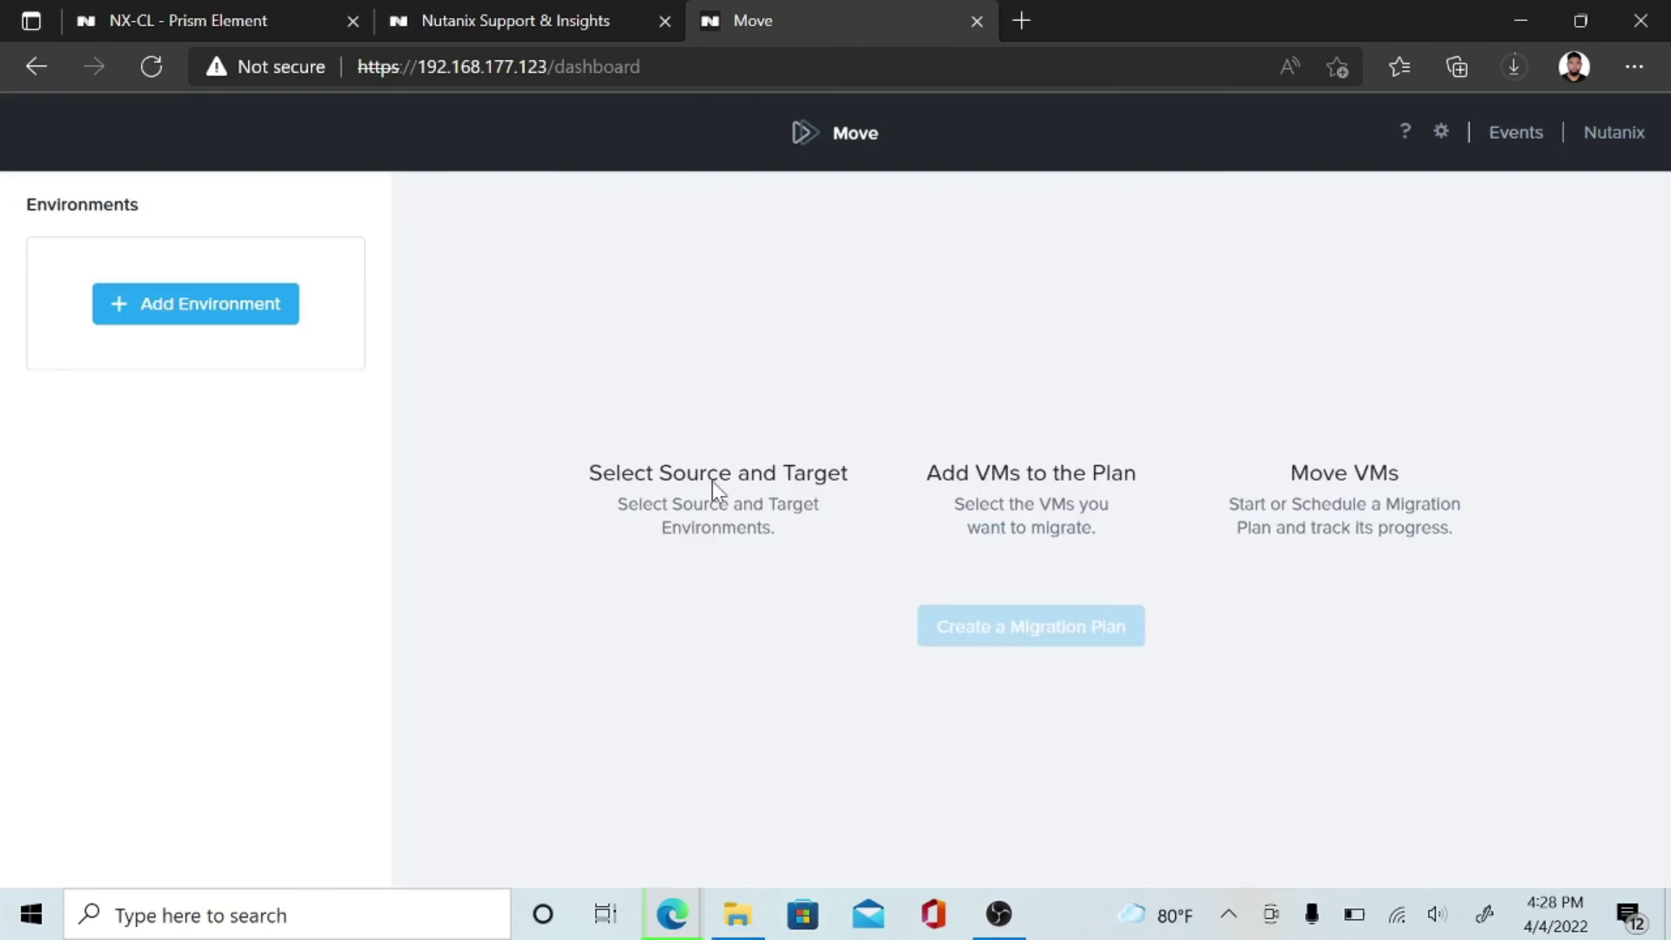